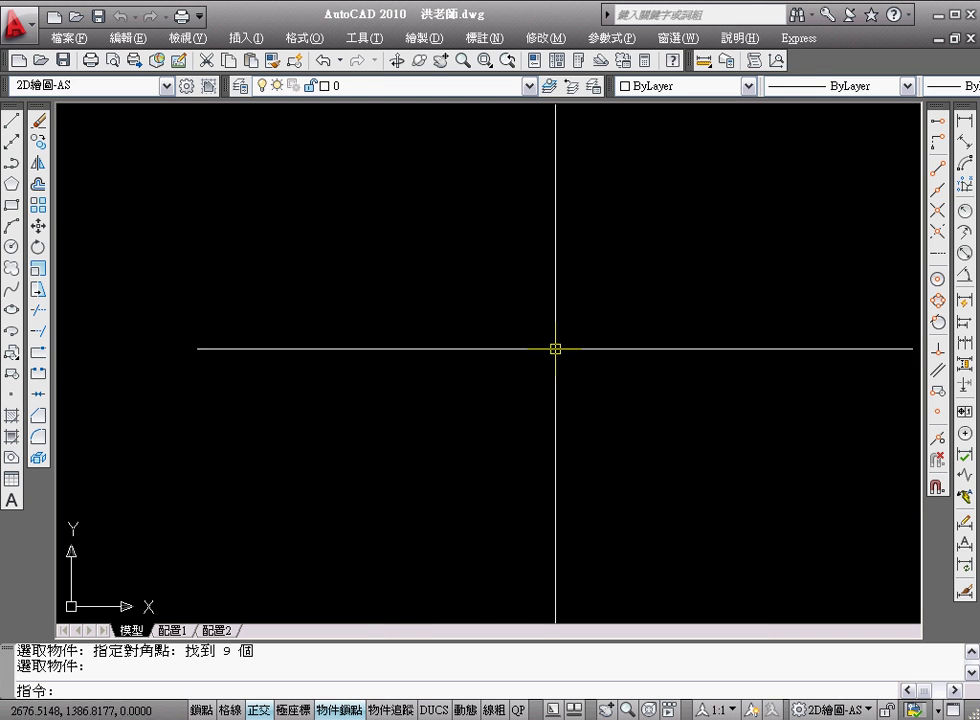
Draw a radius-72 circle centred on the reference point.
{"action": "type", "text": "c"}
{"action": "key", "text": "Return"}
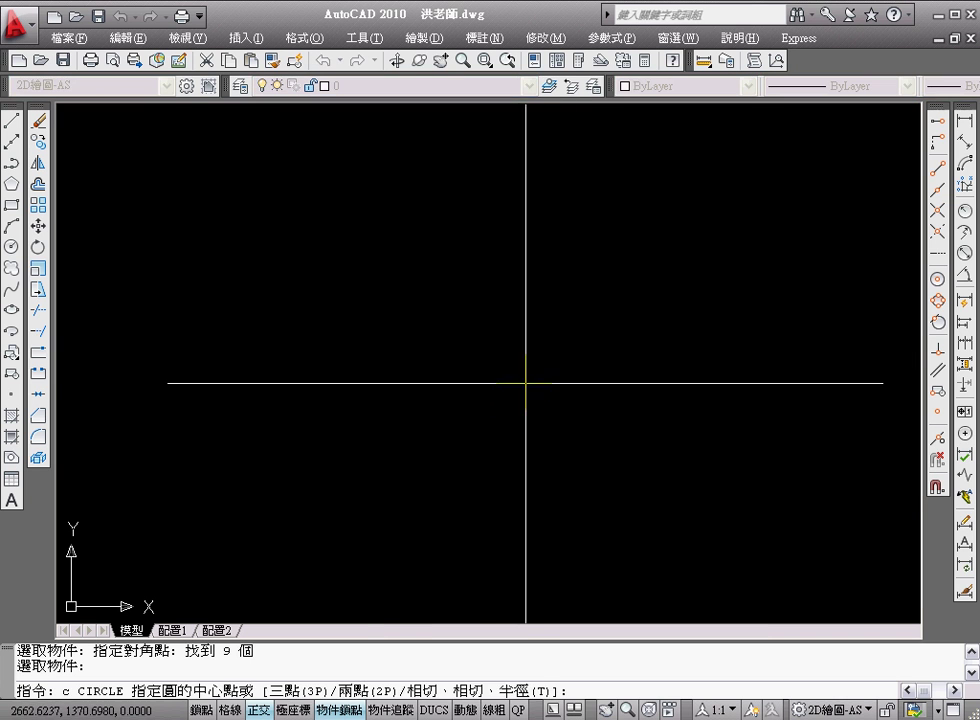
{"action": "left_click", "coordinate": [506, 367]}
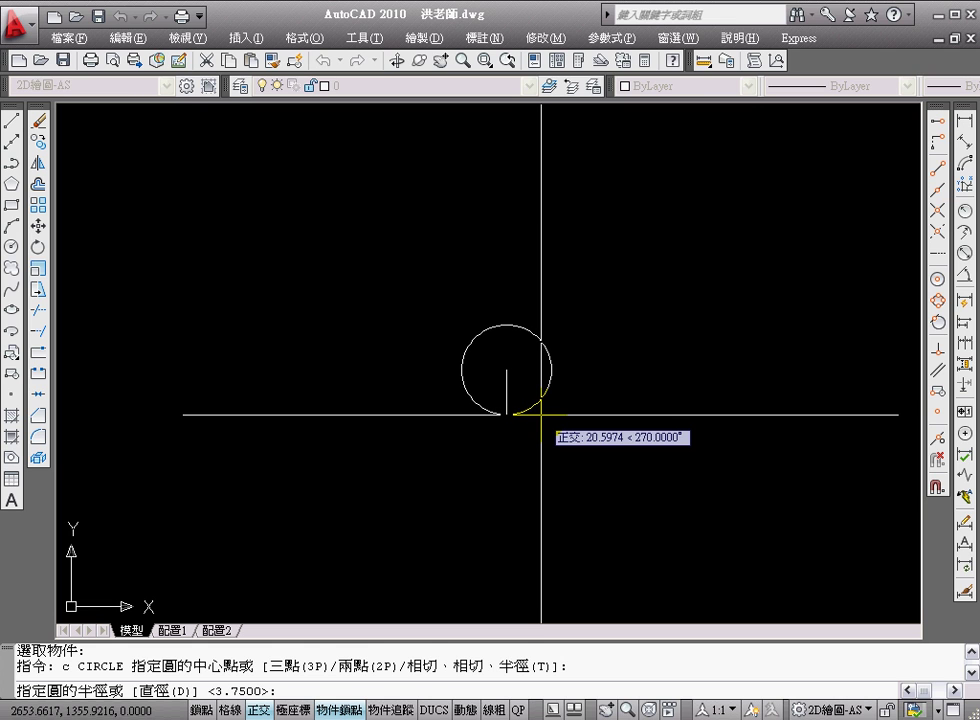
{"action": "type", "text": "72"}
{"action": "key", "text": "Return"}
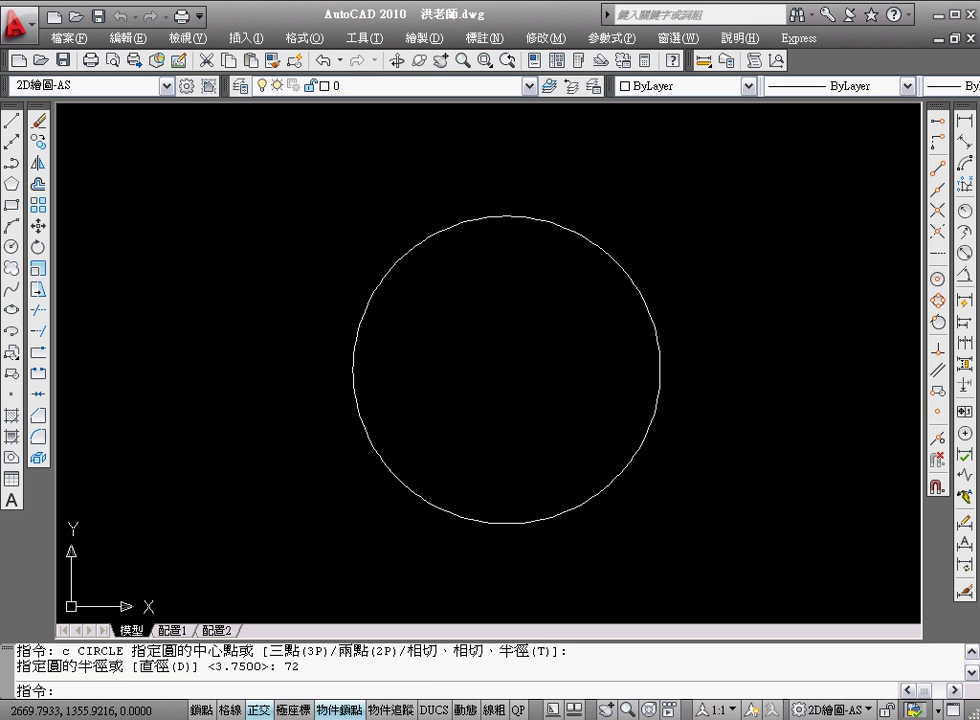
Add concentric circles of diameter 45 and 60 at the same centre.
{"action": "key", "text": "Return"}
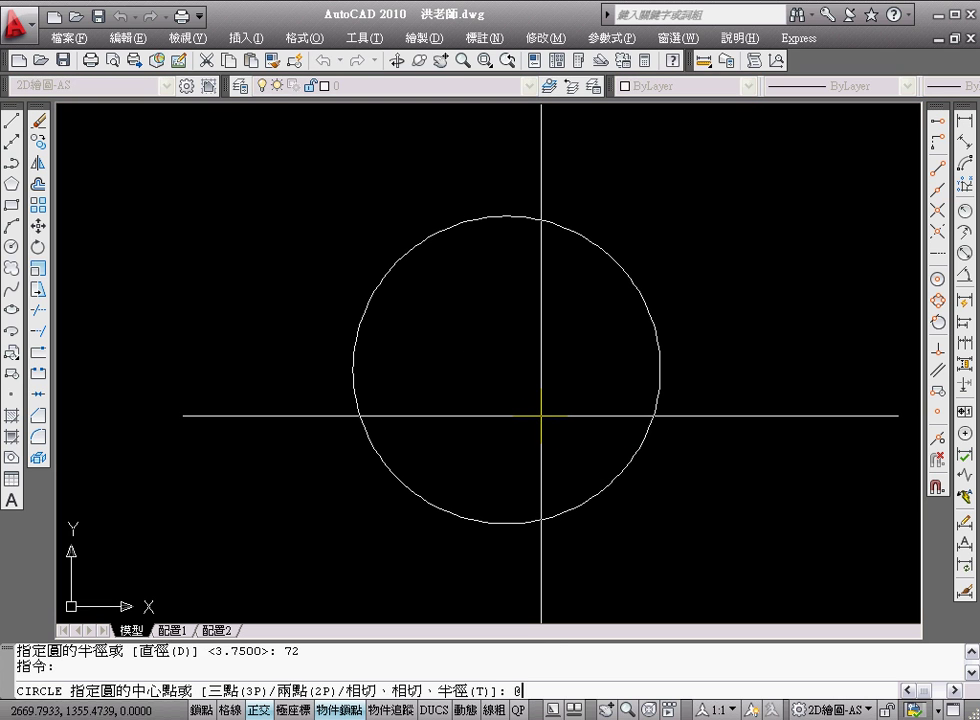
{"action": "key", "text": "Return"}
{"action": "type", "text": "d"}
{"action": "key", "text": "Return"}
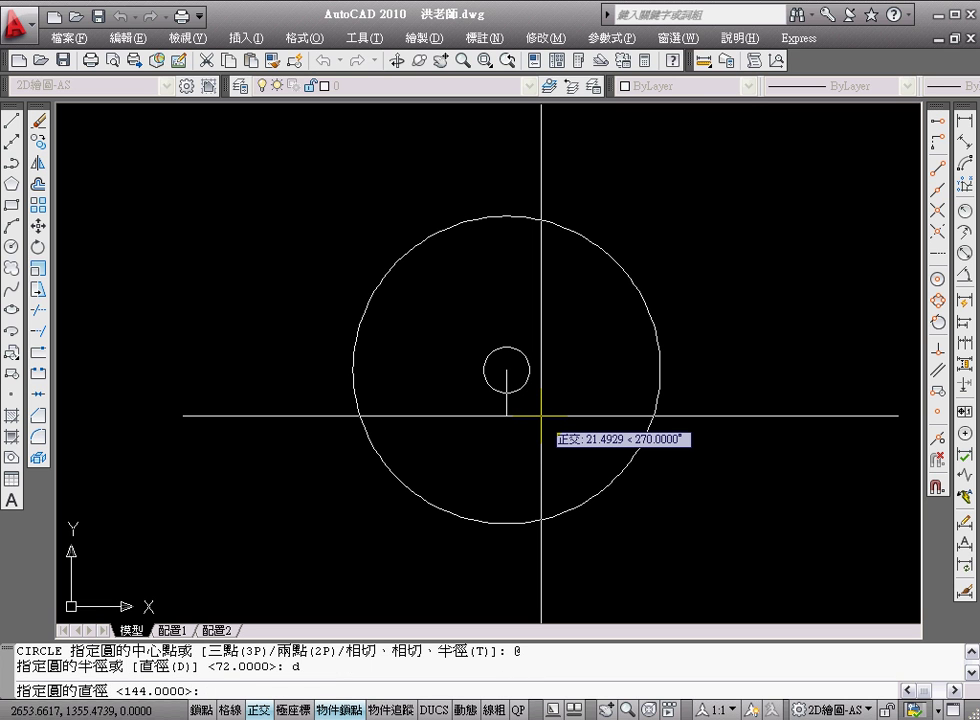
{"action": "key", "text": "Return"}
{"action": "key", "text": "Return"}
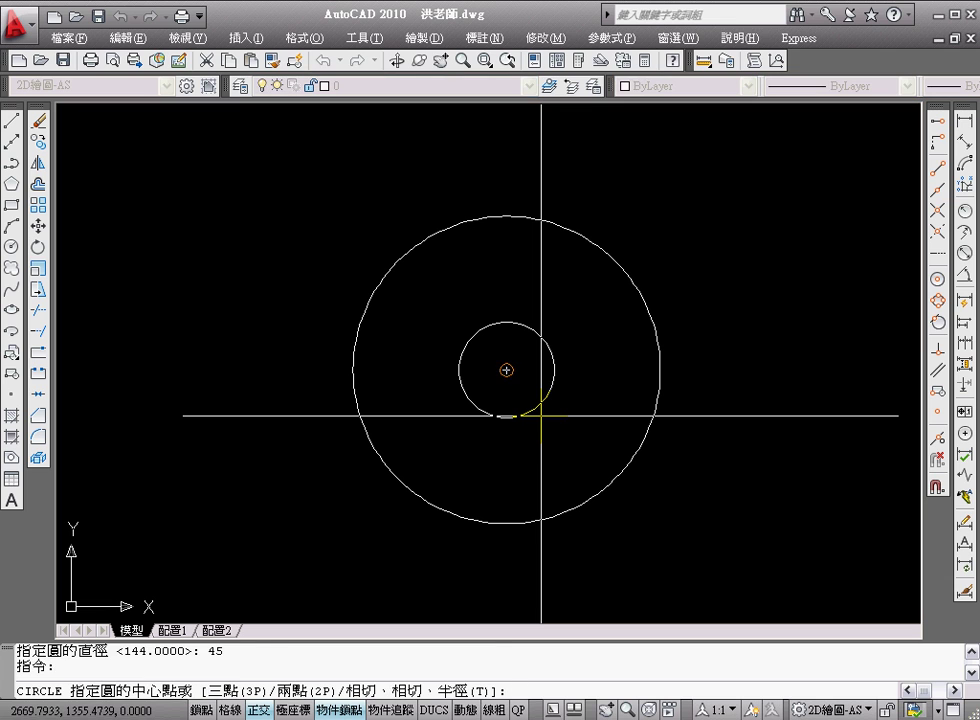
{"action": "type", "text": "@"}
{"action": "key", "text": "Return"}
{"action": "key", "text": "Return"}
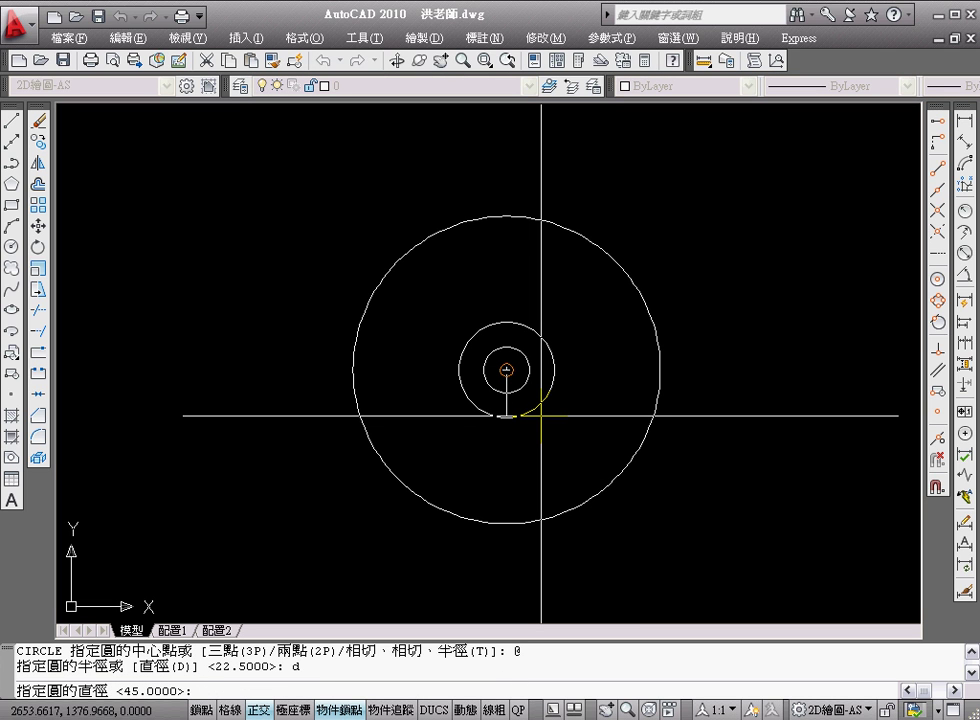
{"action": "type", "text": "0"}
{"action": "key", "text": "Return"}
Add a concentric 90-diameter circle at the same centre.
{"action": "key", "text": "Return"}
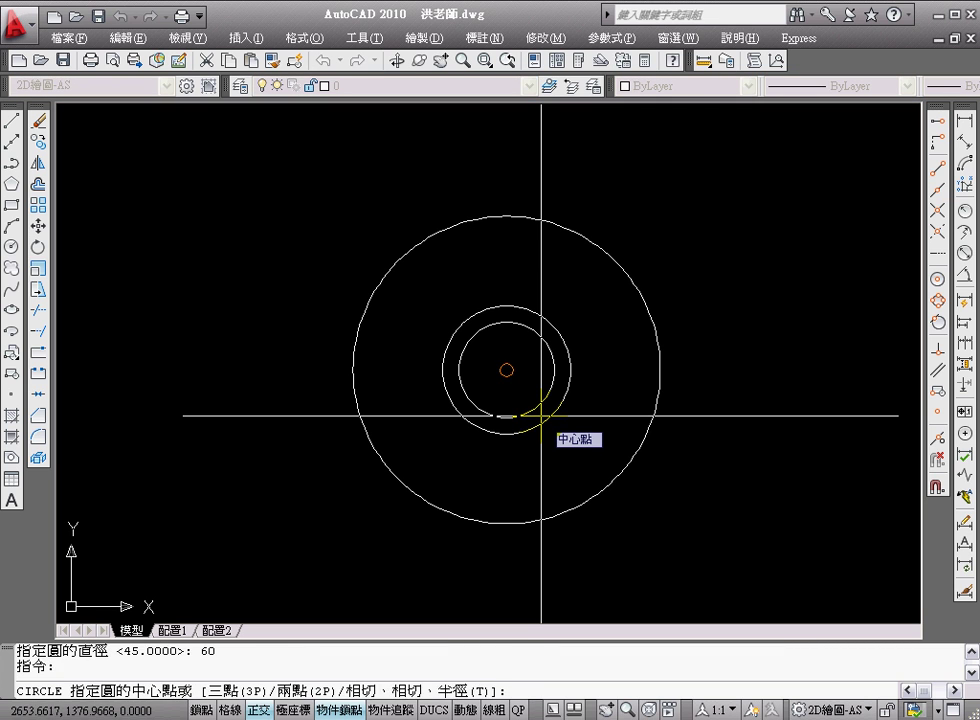
{"action": "type", "text": "@"}
{"action": "key", "text": "Return"}
{"action": "type", "text": "d"}
{"action": "key", "text": "Return"}
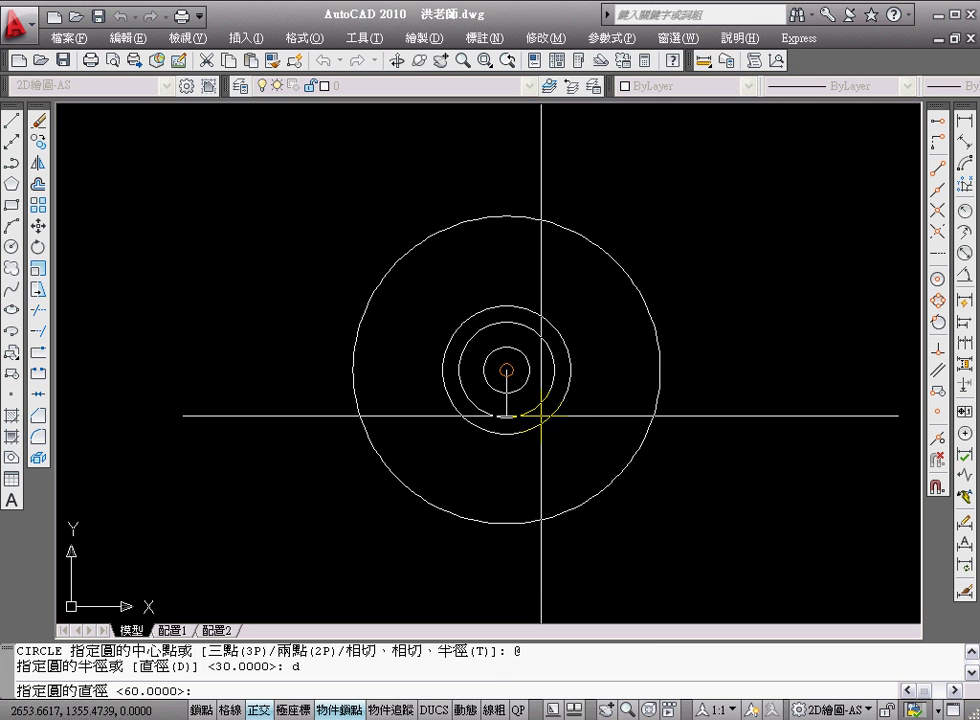
{"action": "type", "text": "90"}
{"action": "key", "text": "Return"}
{"action": "type", "text": "z"}
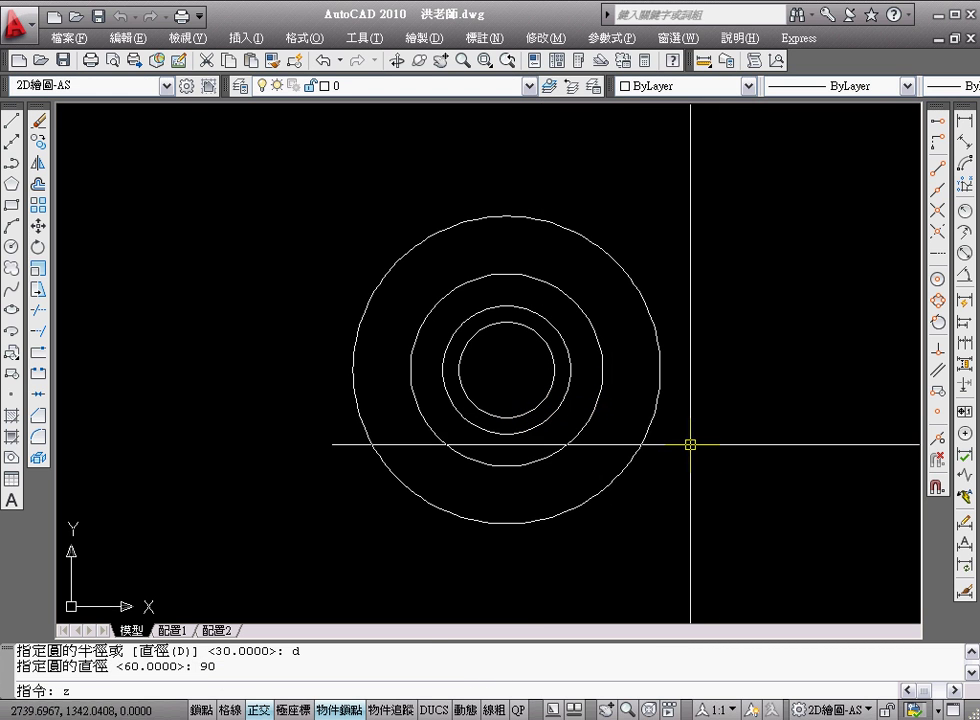
{"action": "key", "text": "Return"}
Zoom in on the circles and draw a horizontal line from the centre past the outer circle.
{"action": "left_click", "coordinate": [386, 266]}
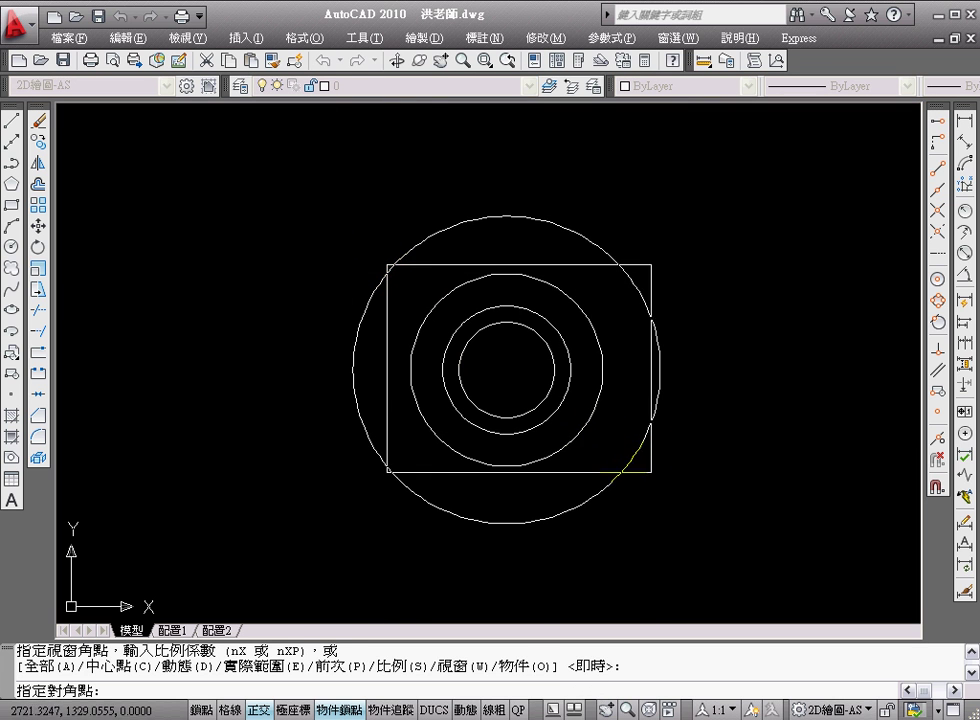
{"action": "left_click", "coordinate": [686, 496]}
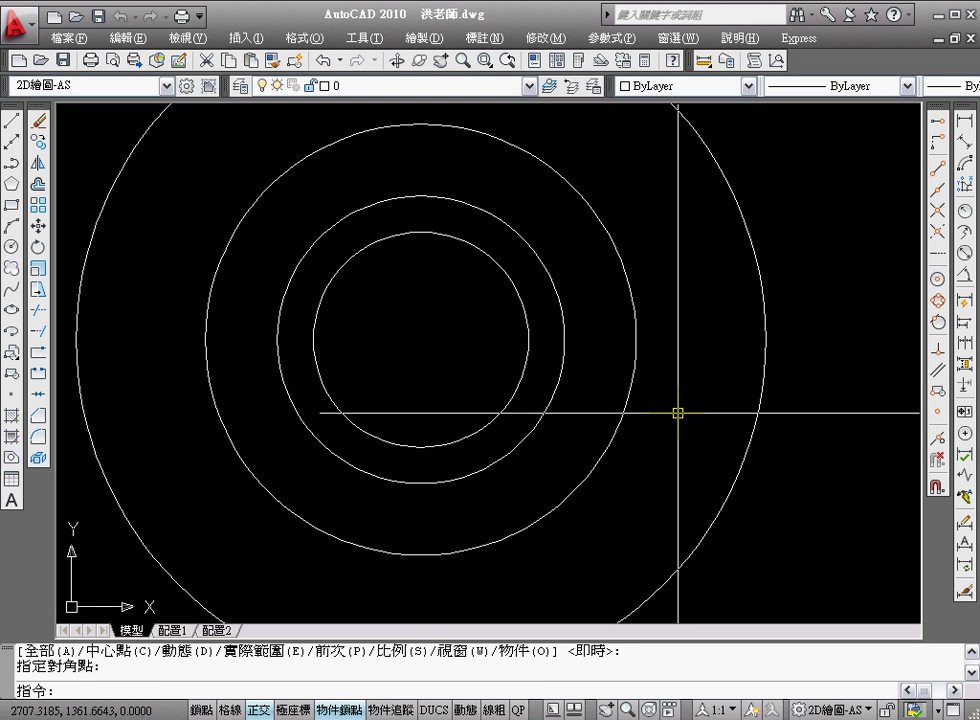
{"action": "type", "text": "l"}
{"action": "key", "text": "Return"}
{"action": "left_click", "coordinate": [420, 339]}
{"action": "left_click", "coordinate": [822, 339]}
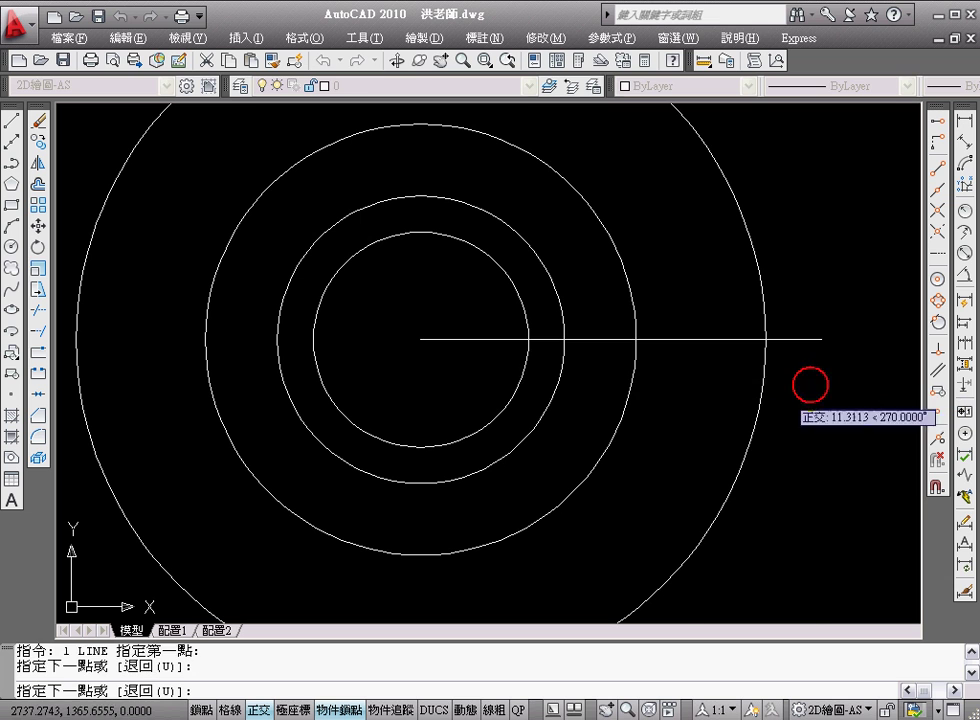
{"action": "key", "text": "Return"}
Rotate-copy the horizontal line 55° downward about the centre.
{"action": "left_click", "coordinate": [650, 339]}
{"action": "left_click", "coordinate": [420, 339]}
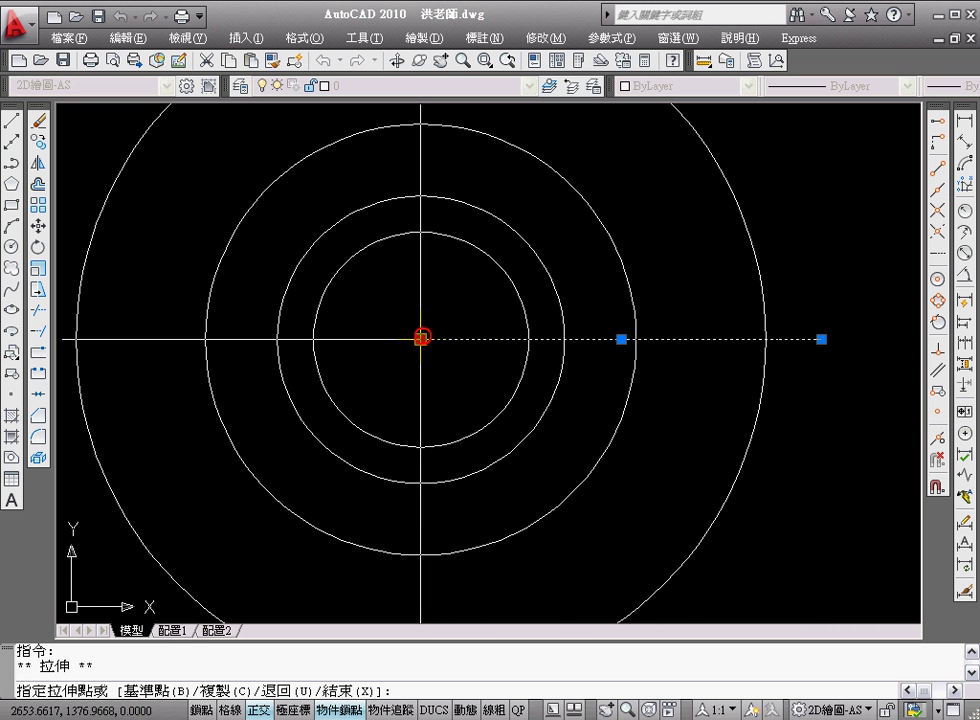
{"action": "right_click", "coordinate": [420, 339]}
{"action": "left_click", "coordinate": [489, 437]}
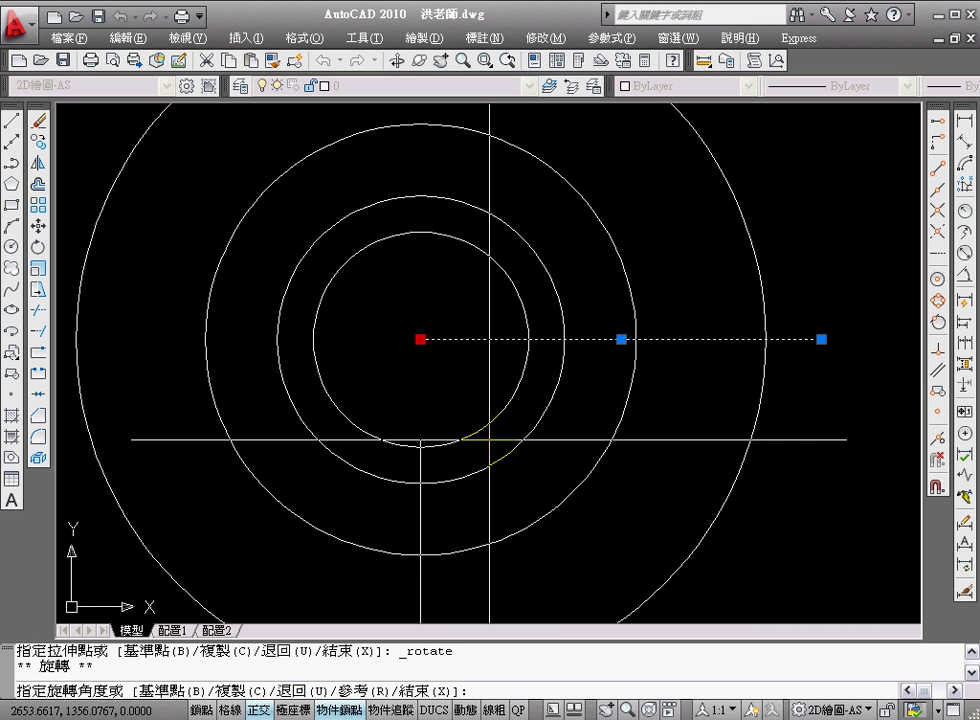
{"action": "type", "text": "c"}
{"action": "key", "text": "Return"}
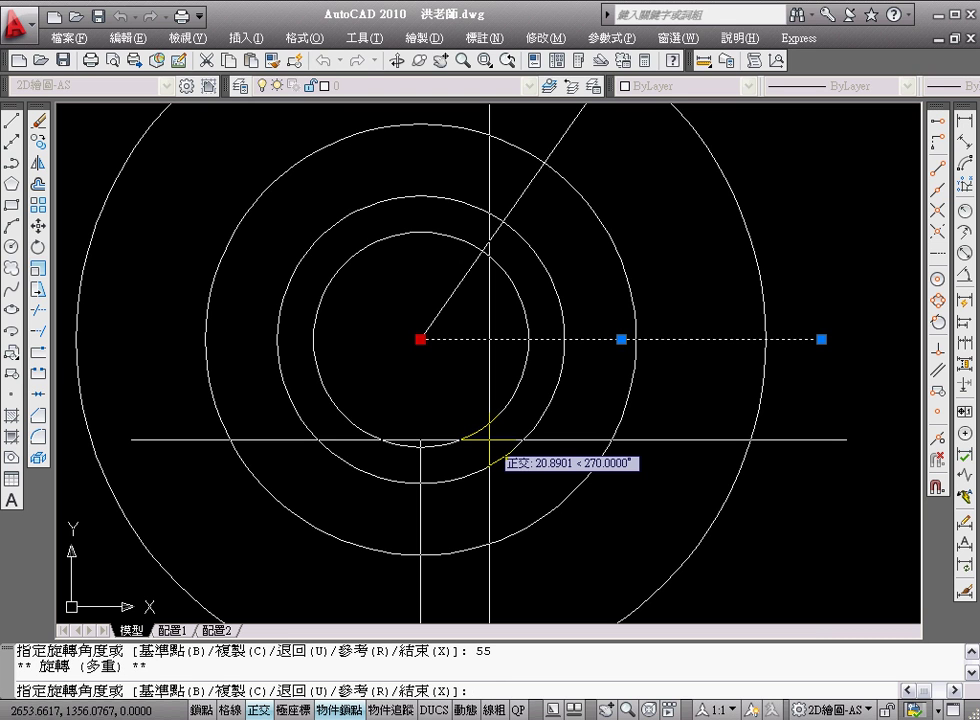
{"action": "type", "text": "5"}
{"action": "key", "text": "Return"}
{"action": "key", "text": "Escape"}
{"action": "key", "text": "Escape"}
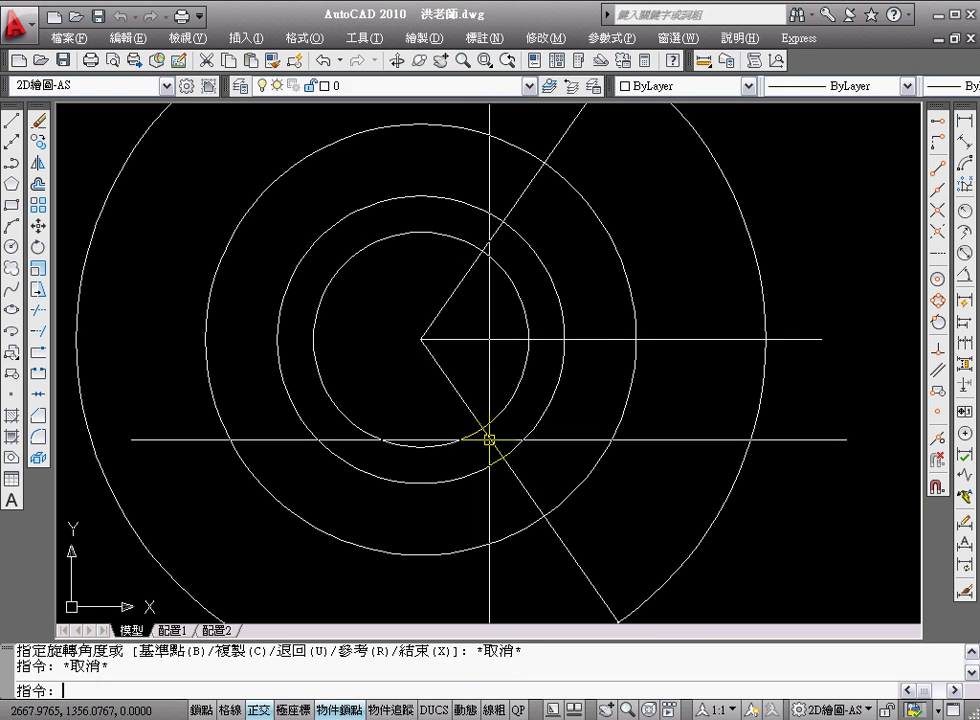
{"action": "key", "text": "Escape"}
Erase the horizontal and upper construction lines, keeping only the 55° line.
{"action": "key", "text": "Return"}
{"action": "left_click", "coordinate": [483, 359]}
{"action": "left_click", "coordinate": [451, 278]}
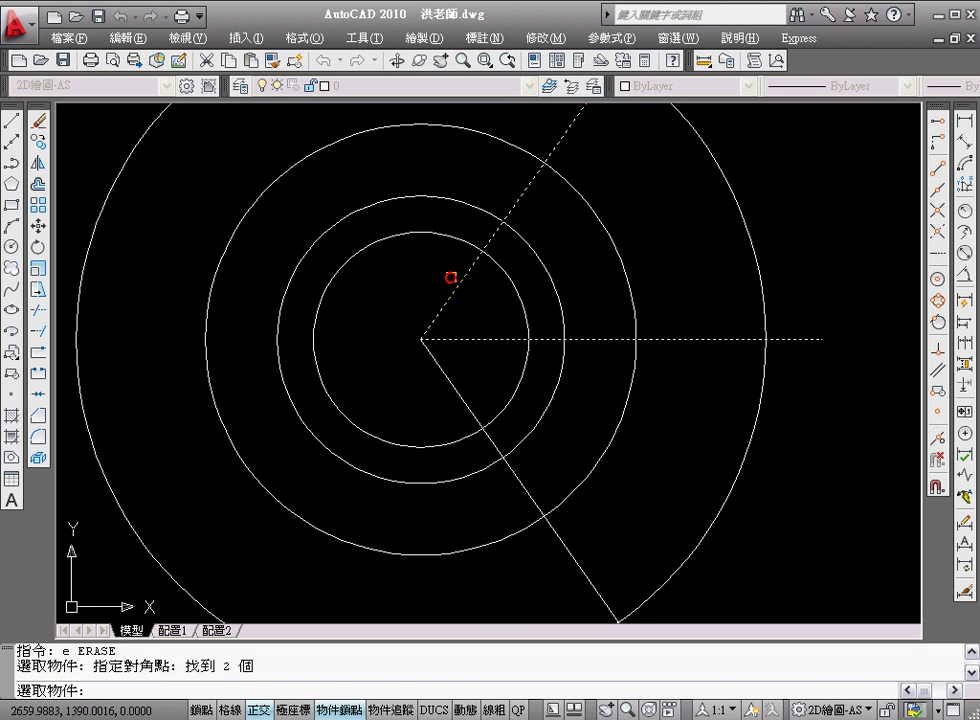
{"action": "key", "text": "Return"}
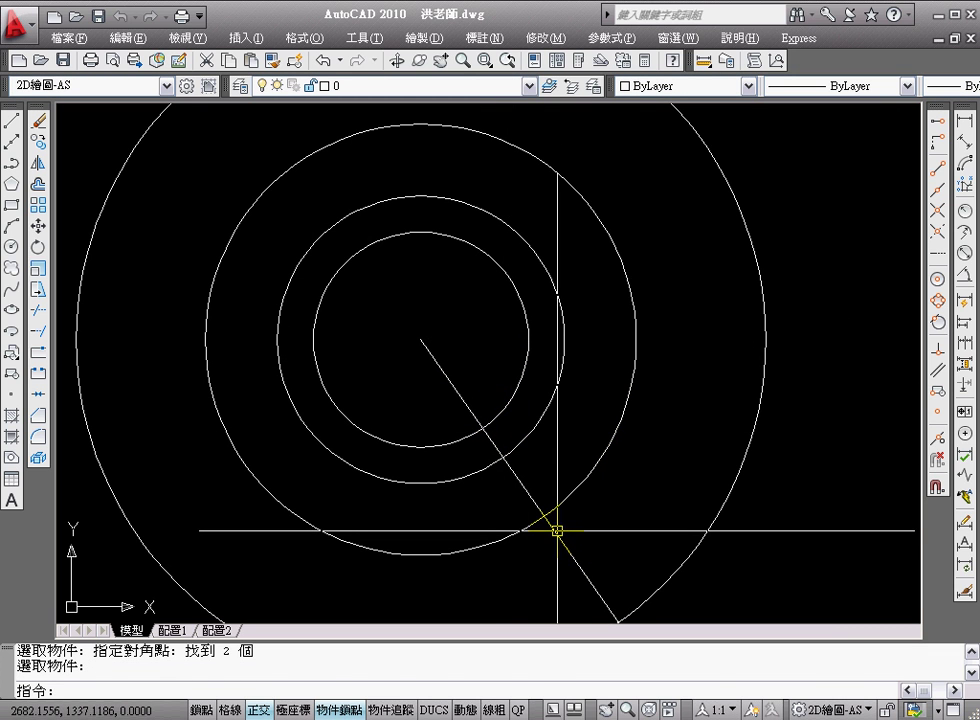
{"action": "type", "text": "c"}
{"action": "key", "text": "Return"}
Draw a 5-diameter circle and a 7.5-radius circle where the radial line meets the 90 circle.
{"action": "left_click", "coordinate": [544, 516]}
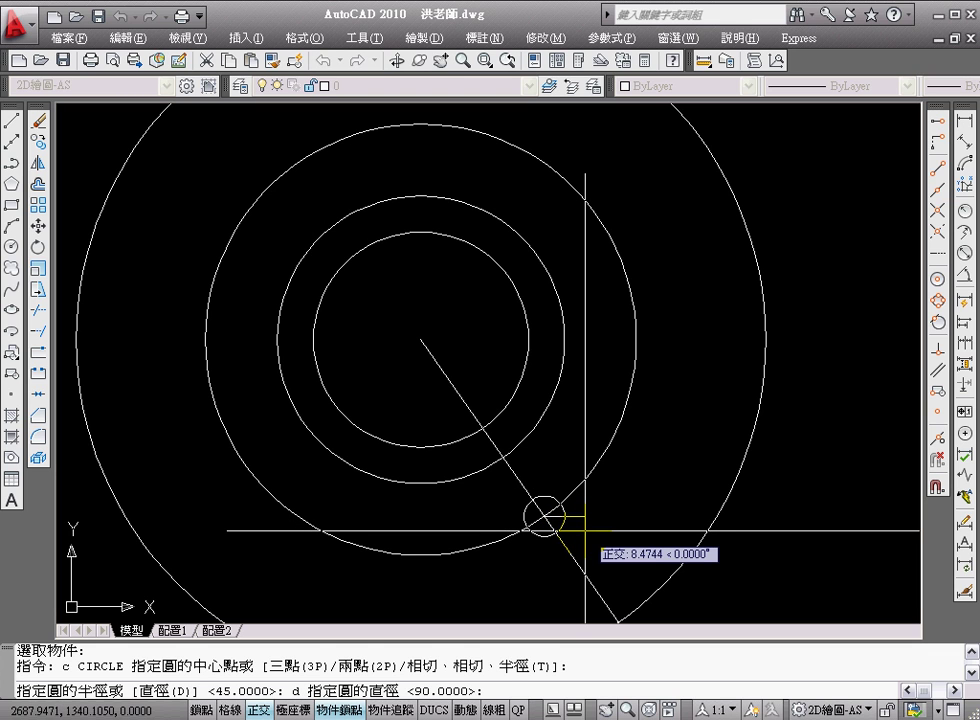
{"action": "type", "text": "5"}
{"action": "key", "text": "Return"}
{"action": "key", "text": "Return"}
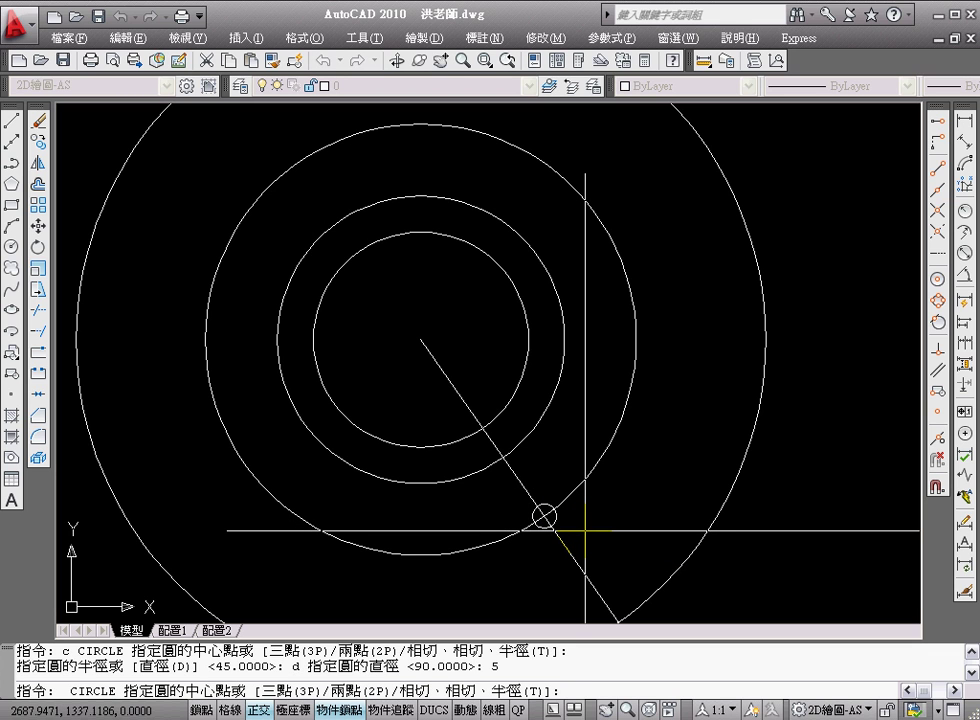
{"action": "type", "text": "@"}
{"action": "key", "text": "Return"}
{"action": "type", "text": "7.5"}
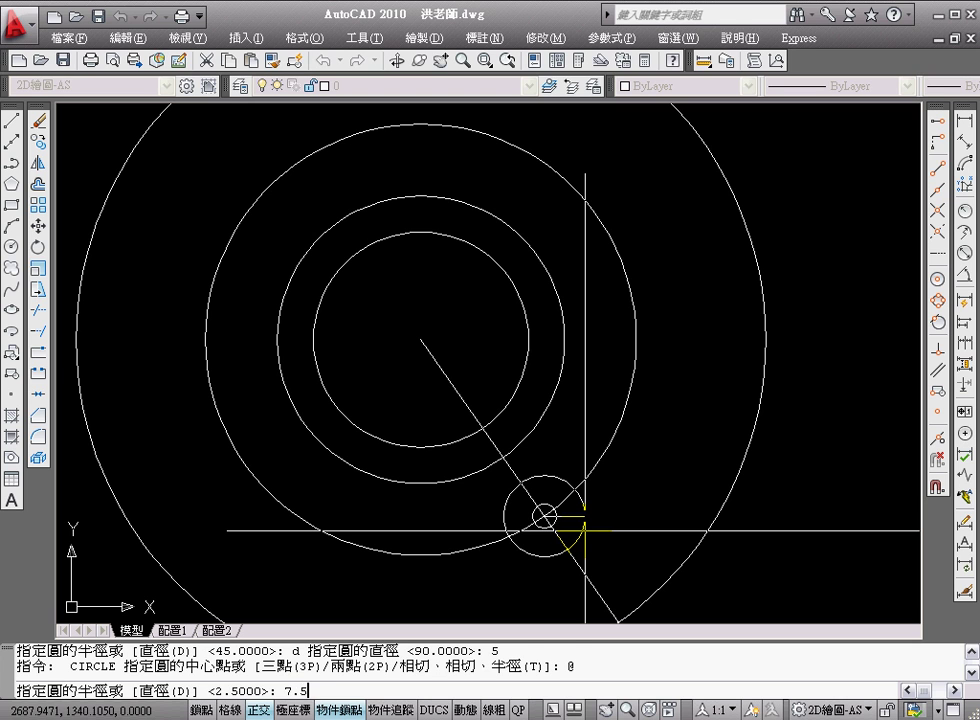
{"action": "key", "text": "Return"}
Draw a radius-55 circle tangent to two existing circles using the TTR option.
{"action": "type", "text": "c"}
{"action": "key", "text": "Return"}
{"action": "type", "text": "t"}
{"action": "key", "text": "Return"}
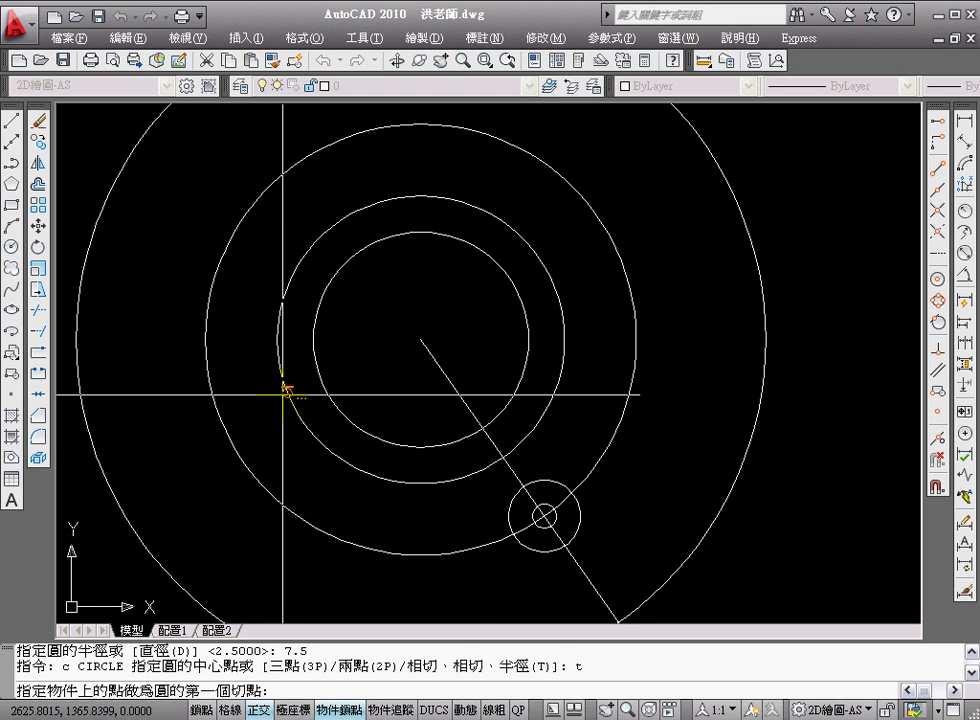
{"action": "left_click", "coordinate": [284, 387]}
{"action": "left_click", "coordinate": [562, 550]}
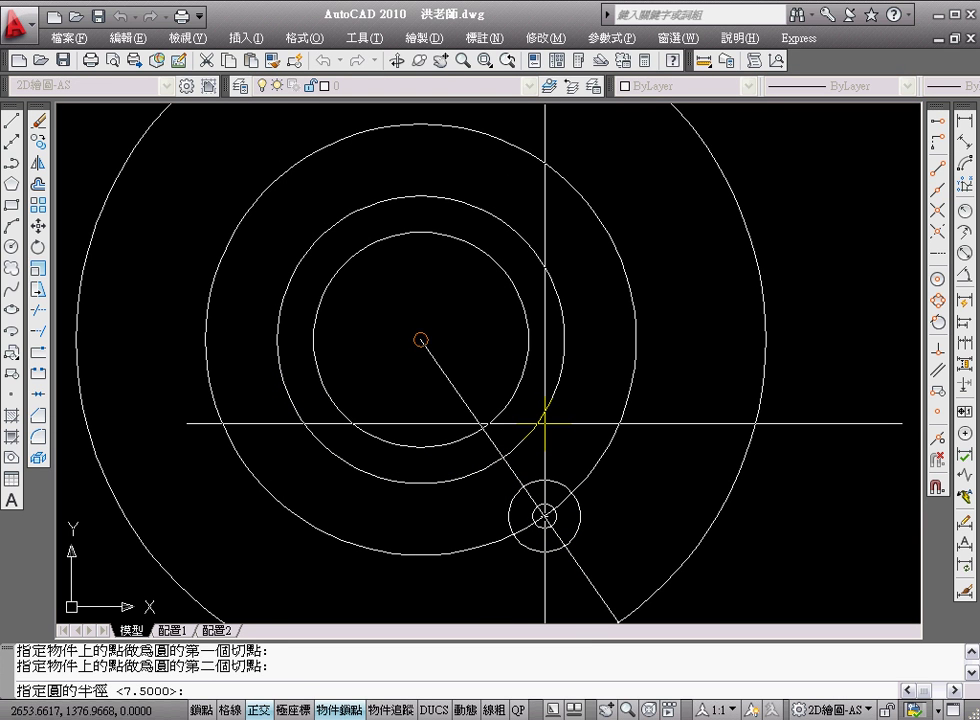
{"action": "type", "text": "5"}
{"action": "key", "text": "Return"}
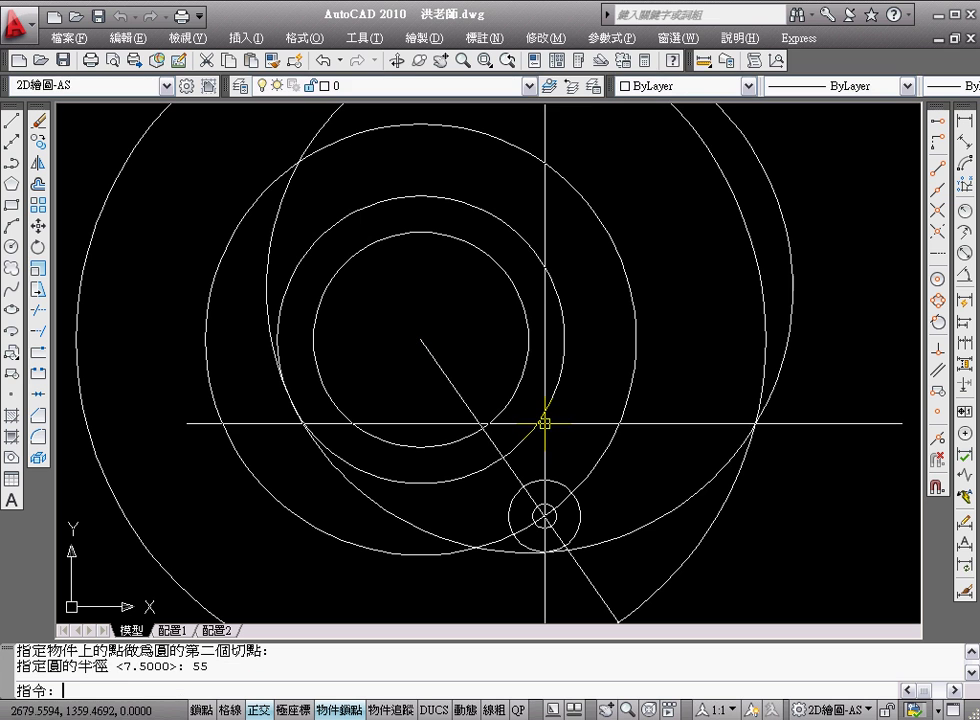
{"action": "type", "text": "tr"}
{"action": "key", "text": "Return"}
{"action": "left_click", "coordinate": [504, 514]}
{"action": "left_click", "coordinate": [476, 468]}
{"action": "key", "text": "Return"}
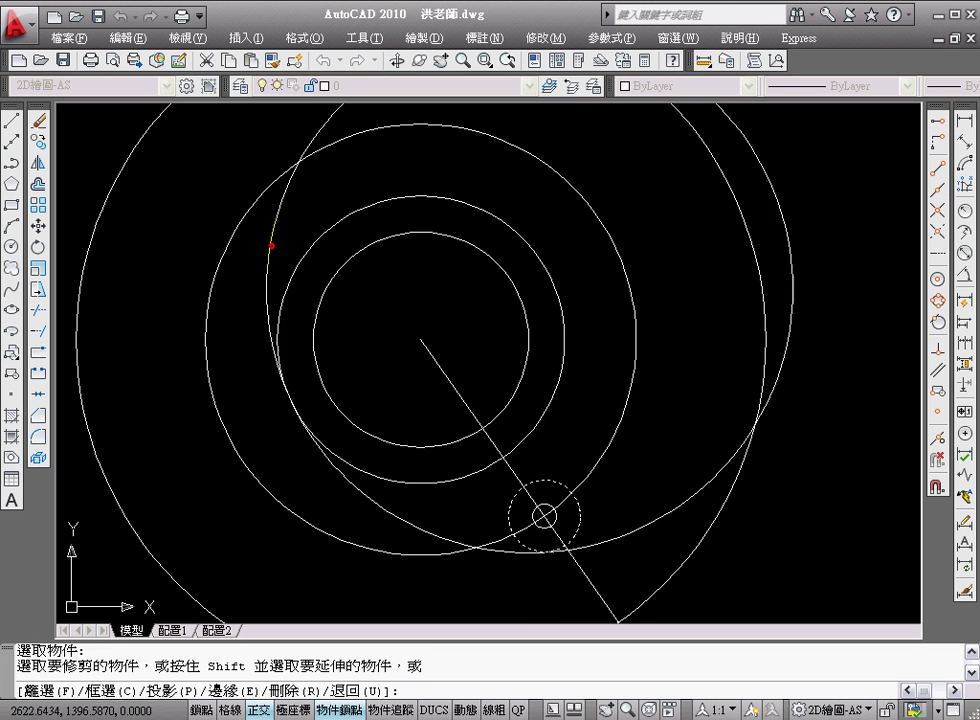
{"action": "left_click", "coordinate": [271, 245]}
{"action": "key", "text": "Return"}
{"action": "type", "text": "z"}
{"action": "key", "text": "Return"}
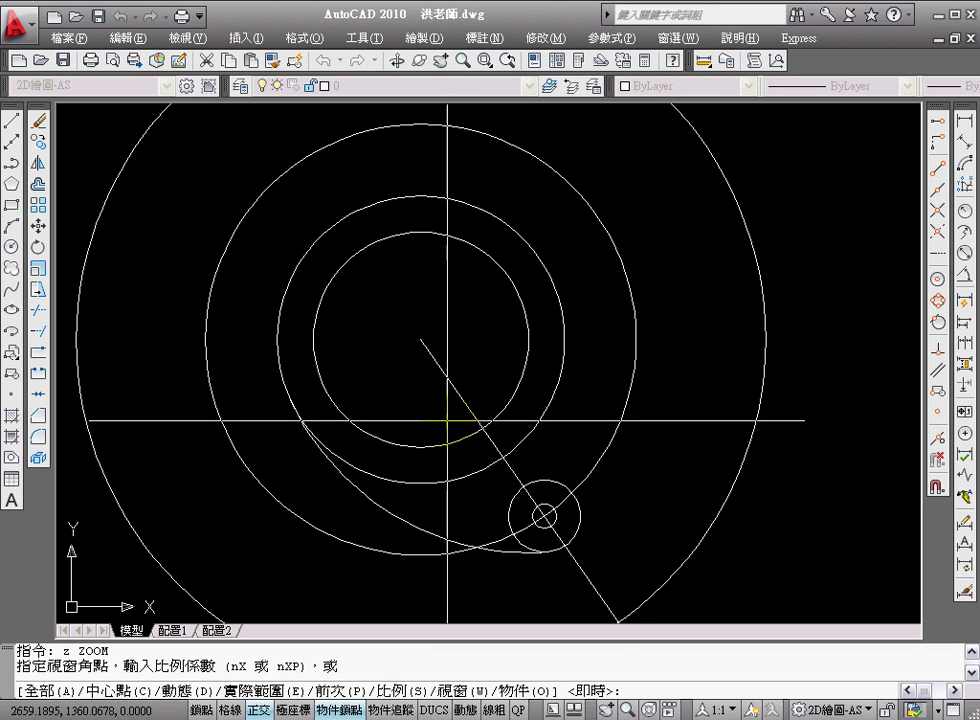
{"action": "left_click", "coordinate": [445, 420]}
{"action": "left_click", "coordinate": [568, 521]}
{"action": "type", "text": "re"}
{"action": "key", "text": "Return"}
{"action": "type", "text": "c"}
{"action": "key", "text": "Return"}
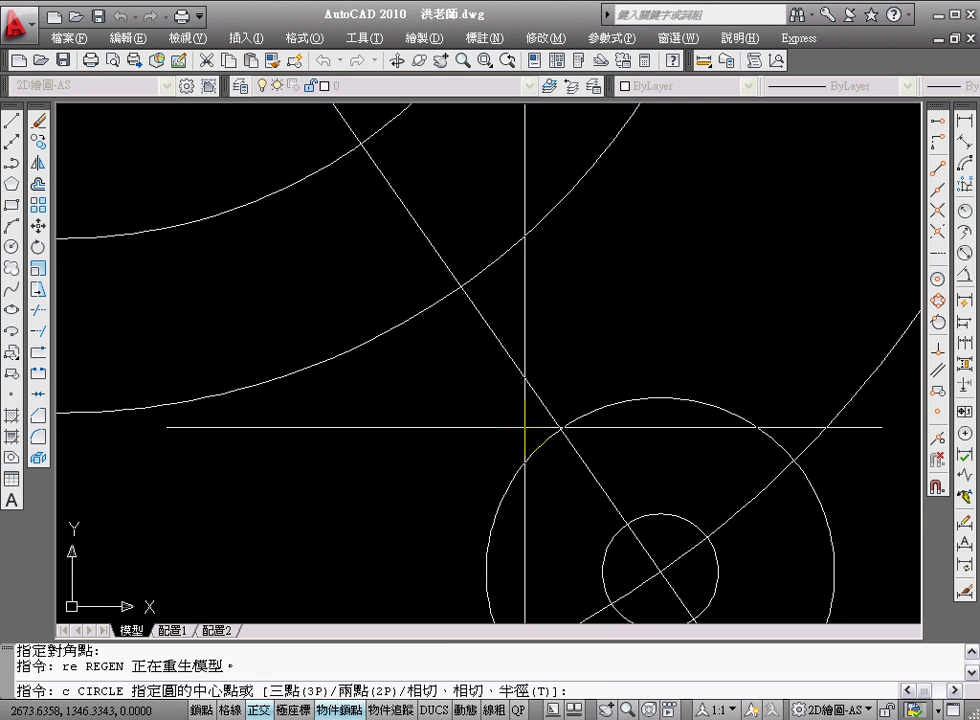
{"action": "type", "text": "t"}
{"action": "key", "text": "Return"}
{"action": "left_click", "coordinate": [496, 385]}
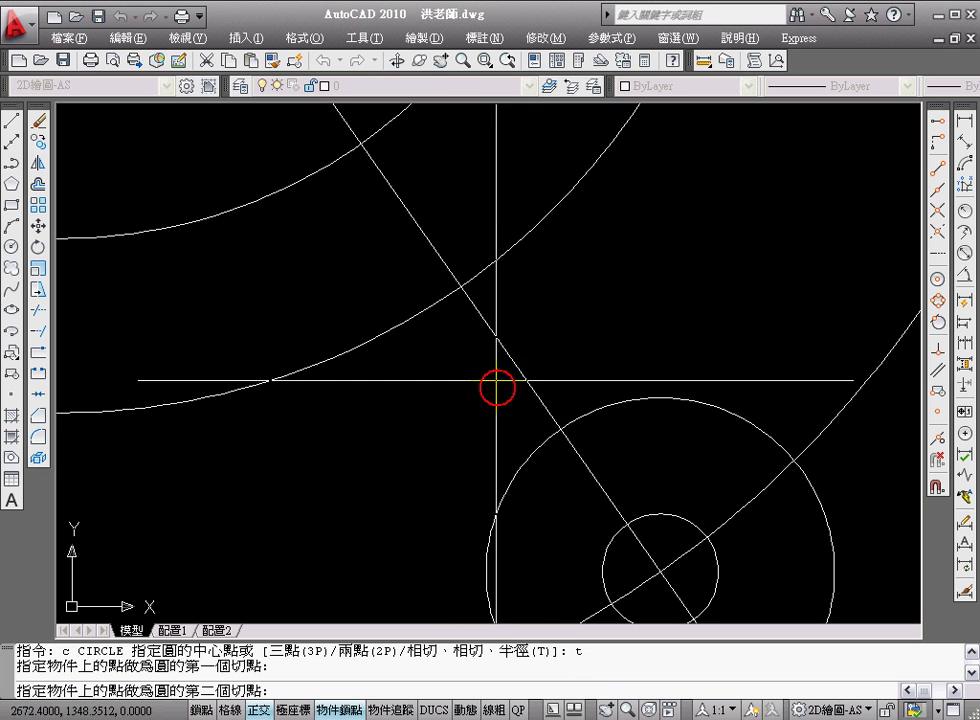
{"action": "left_click", "coordinate": [543, 440]}
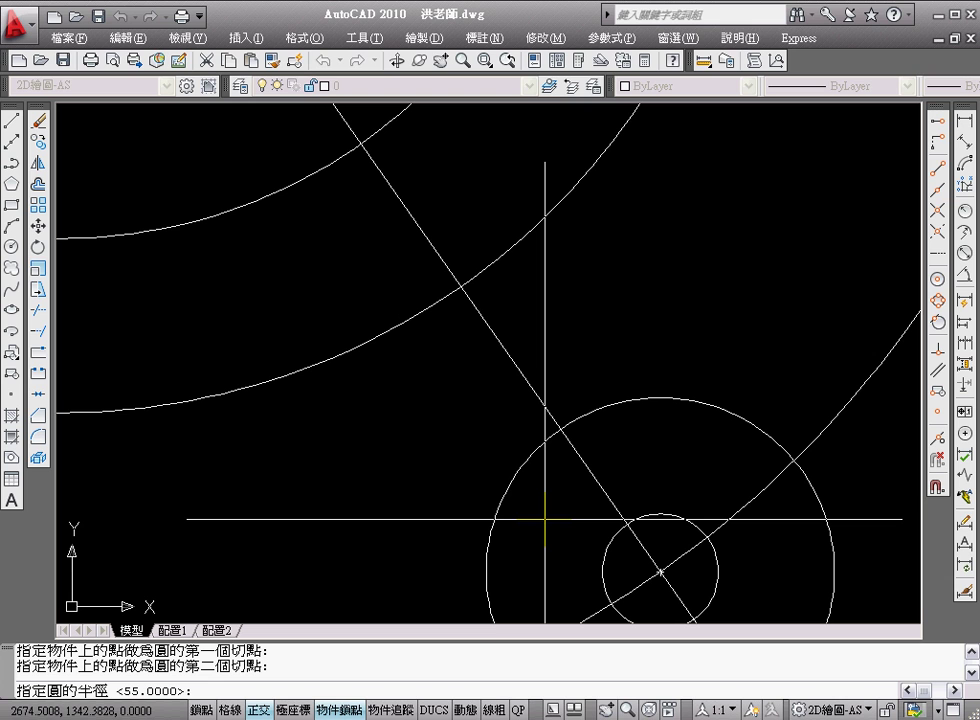
{"action": "type", "text": "3.75"}
{"action": "key", "text": "Return"}
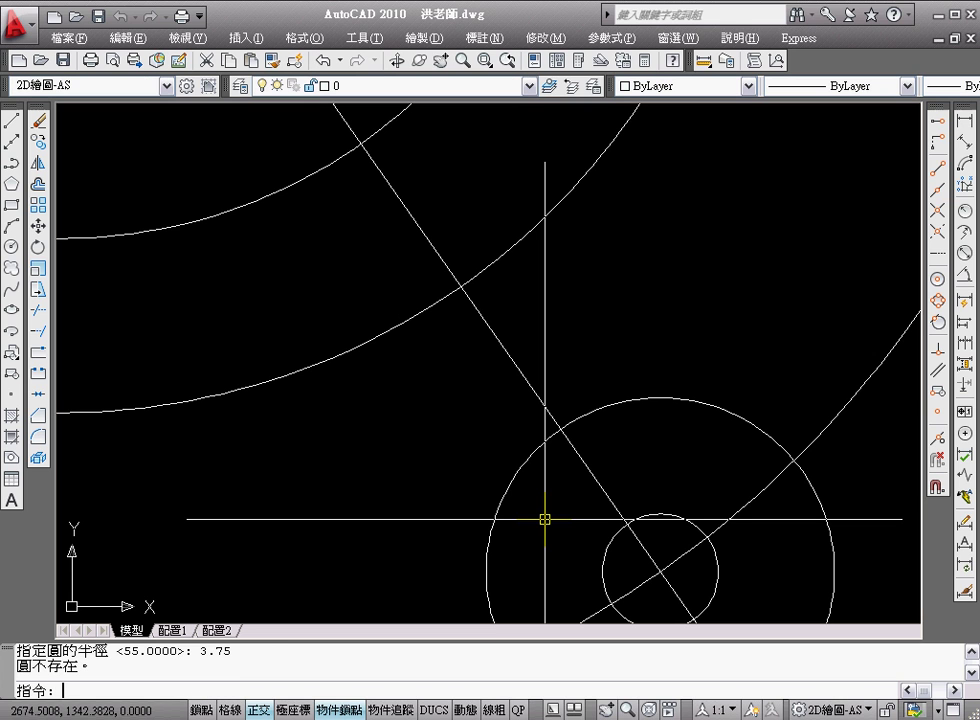
{"action": "key", "text": "Escape"}
{"action": "key", "text": "Escape"}
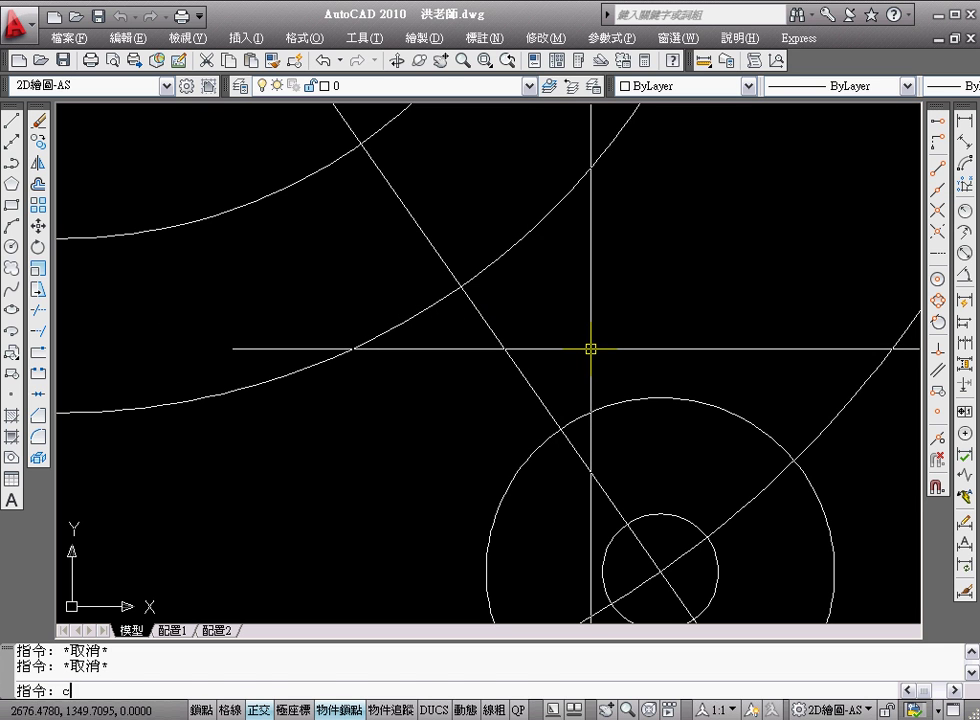
{"action": "key", "text": "Return"}
{"action": "type", "text": "t"}
{"action": "key", "text": "Return"}
{"action": "left_click", "coordinate": [481, 273]}
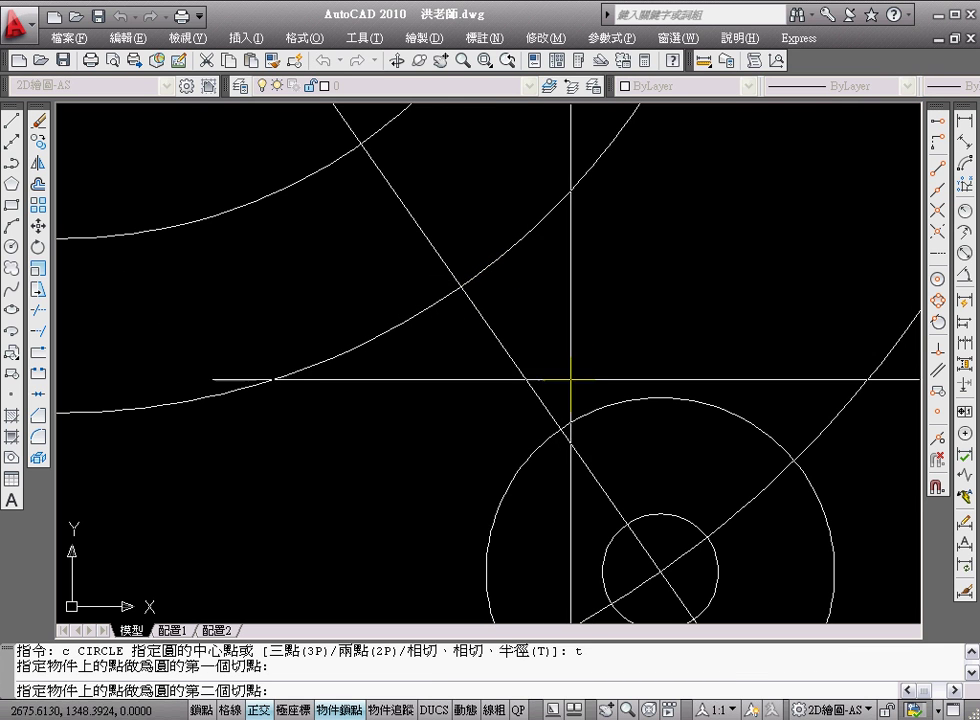
{"action": "left_click", "coordinate": [564, 422]}
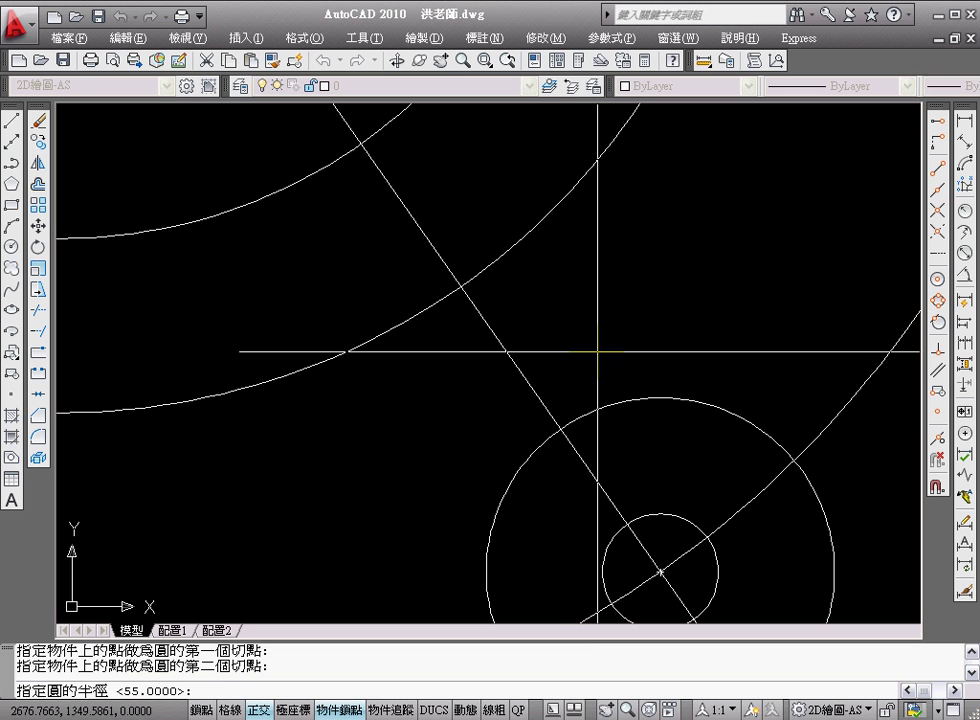
{"action": "type", "text": "3.75"}
{"action": "key", "text": "Return"}
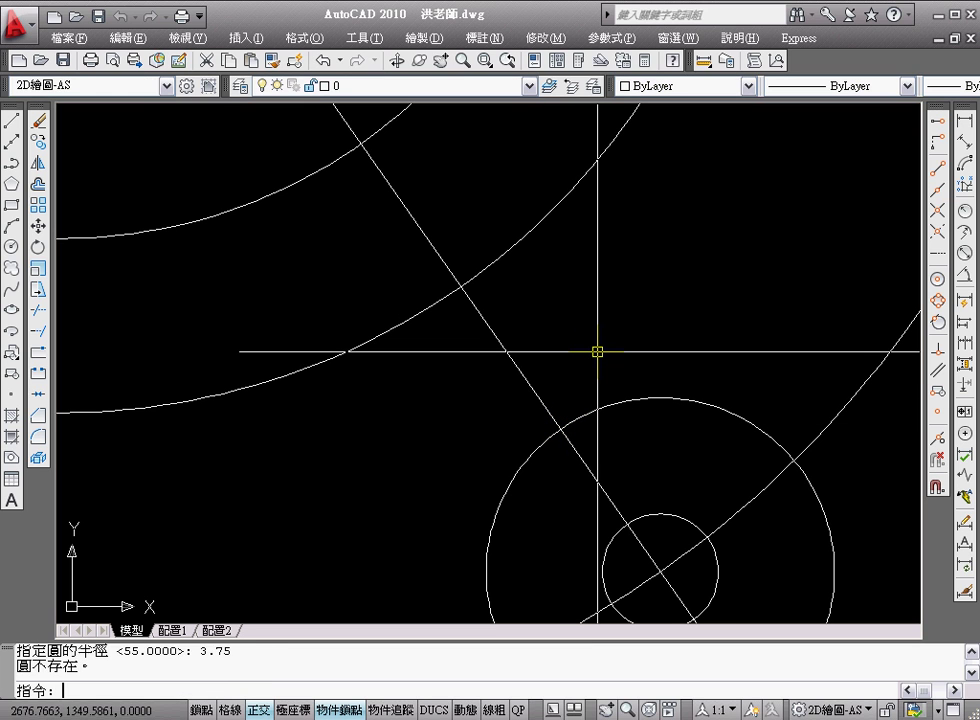
{"action": "key", "text": "Escape"}
{"action": "key", "text": "Escape"}
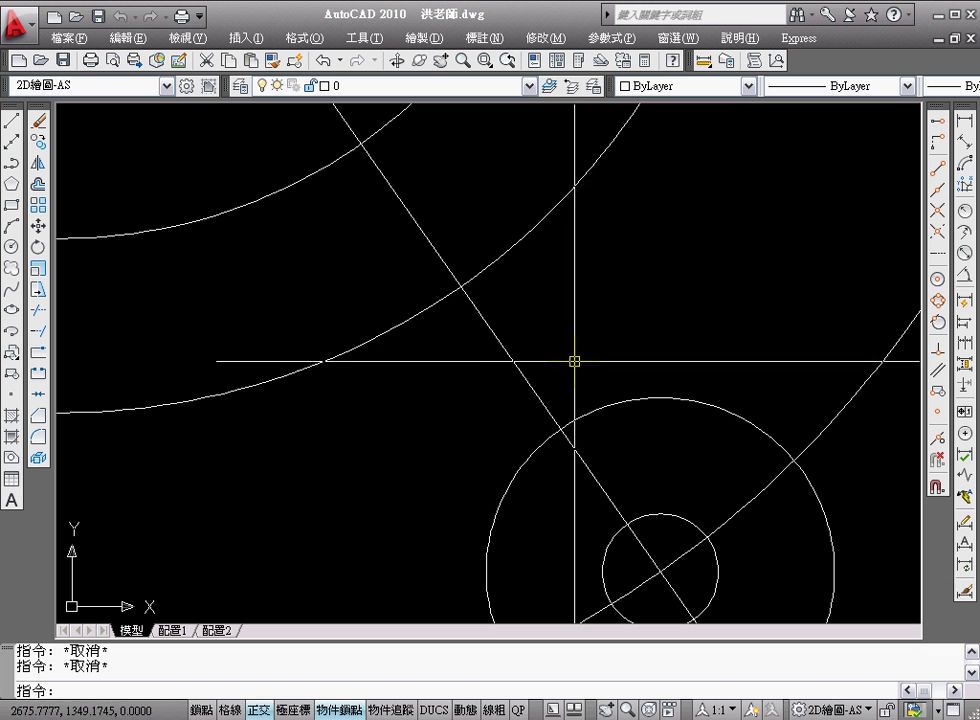
Draw a two-point circle starting from the line and circle intersection.
{"action": "left_click", "coordinate": [425, 38]}
{"action": "mouse_move", "coordinate": [440, 297]}
{"action": "left_click", "coordinate": [553, 344]}
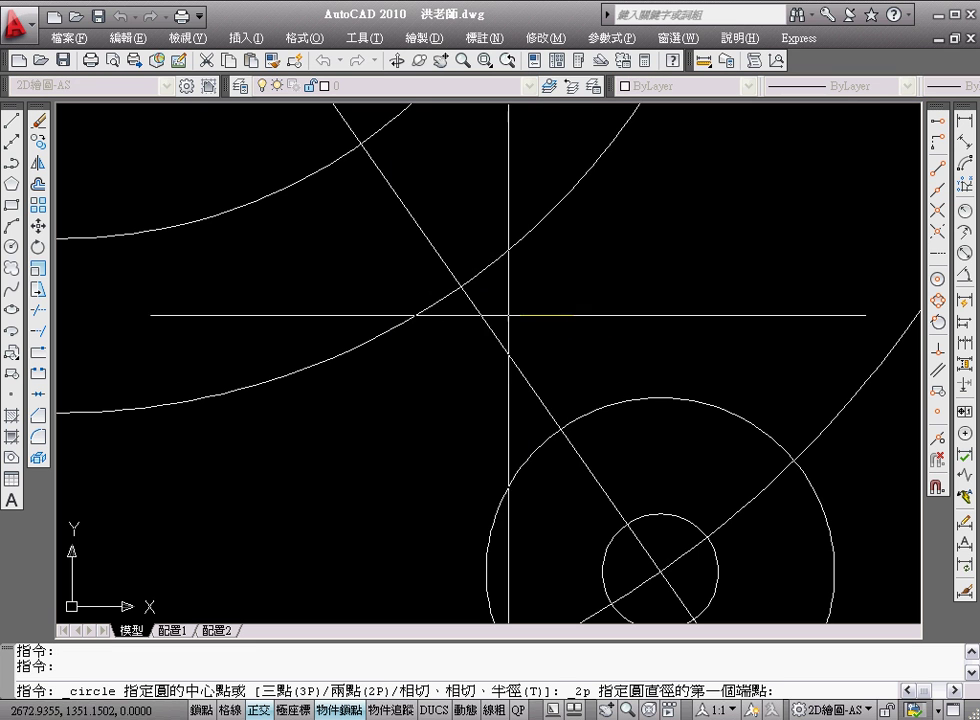
{"action": "left_click", "coordinate": [461, 285]}
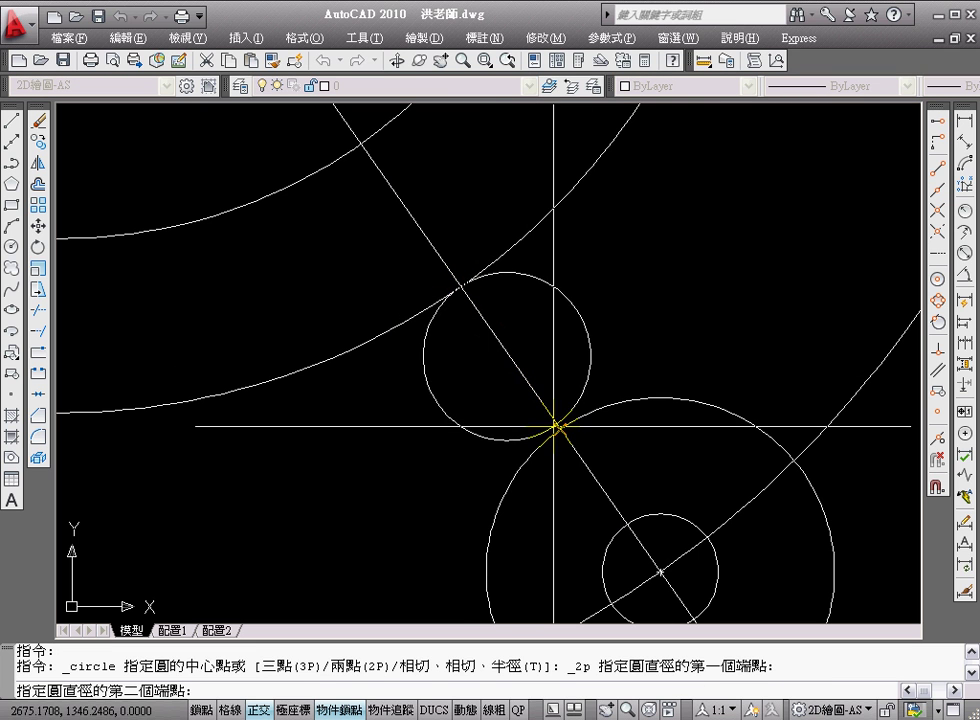
{"action": "left_click", "coordinate": [558, 428]}
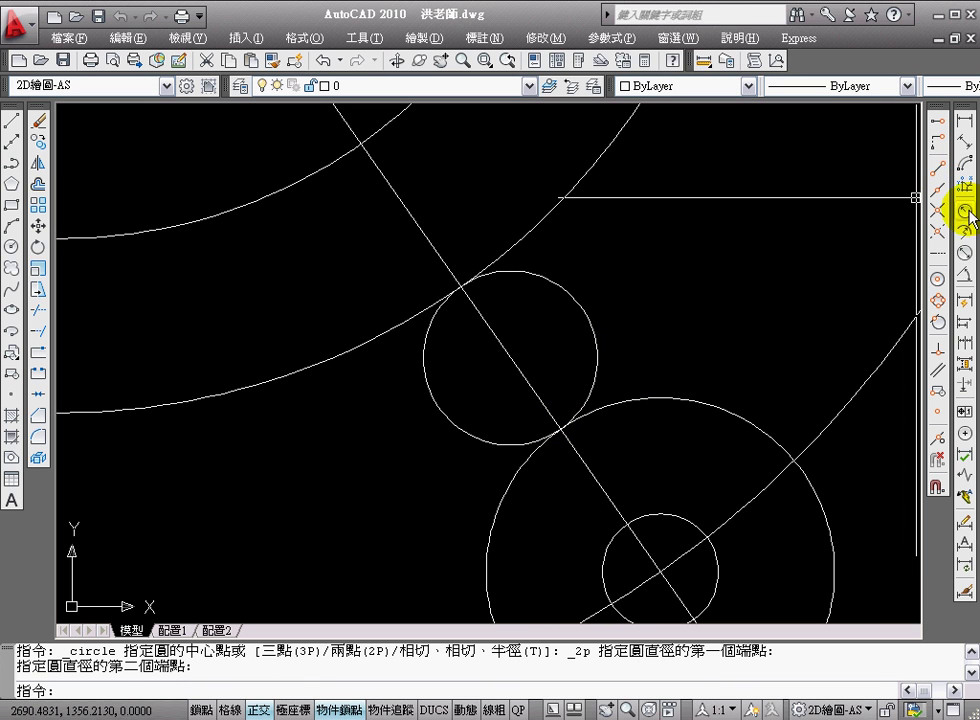
Check the new circle's radius with an R3,75 dimension, then erase the dimension.
{"action": "left_click", "coordinate": [966, 213]}
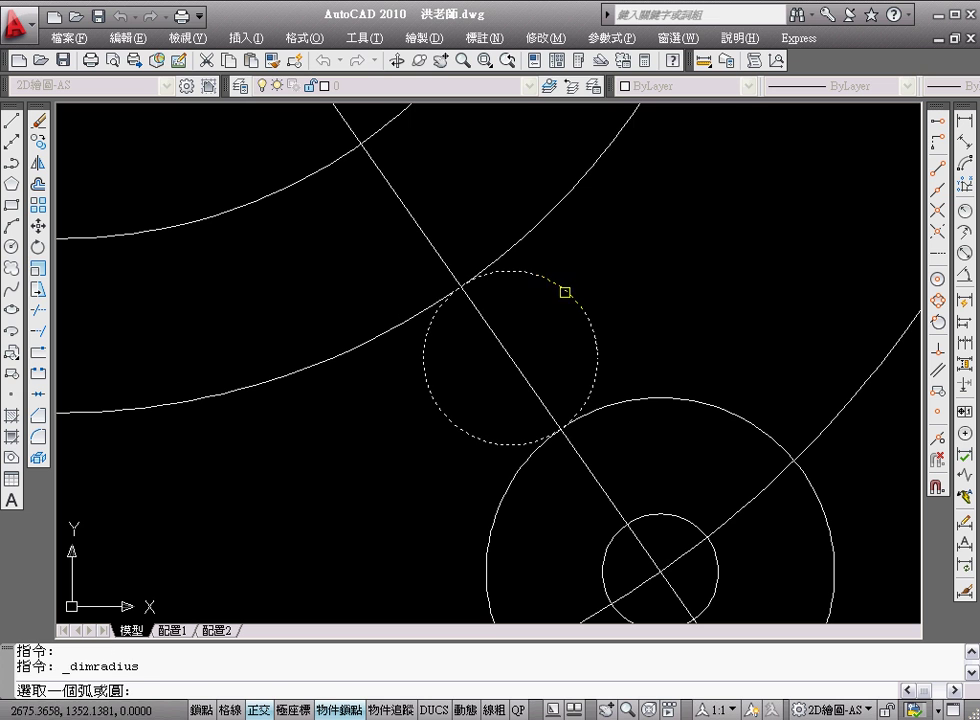
{"action": "left_click", "coordinate": [565, 292]}
{"action": "left_click", "coordinate": [680, 298]}
{"action": "key", "text": "Escape"}
{"action": "type", "text": "e"}
{"action": "key", "text": "Return"}
{"action": "left_click", "coordinate": [722, 335]}
{"action": "left_click", "coordinate": [556, 236]}
{"action": "key", "text": "Return"}
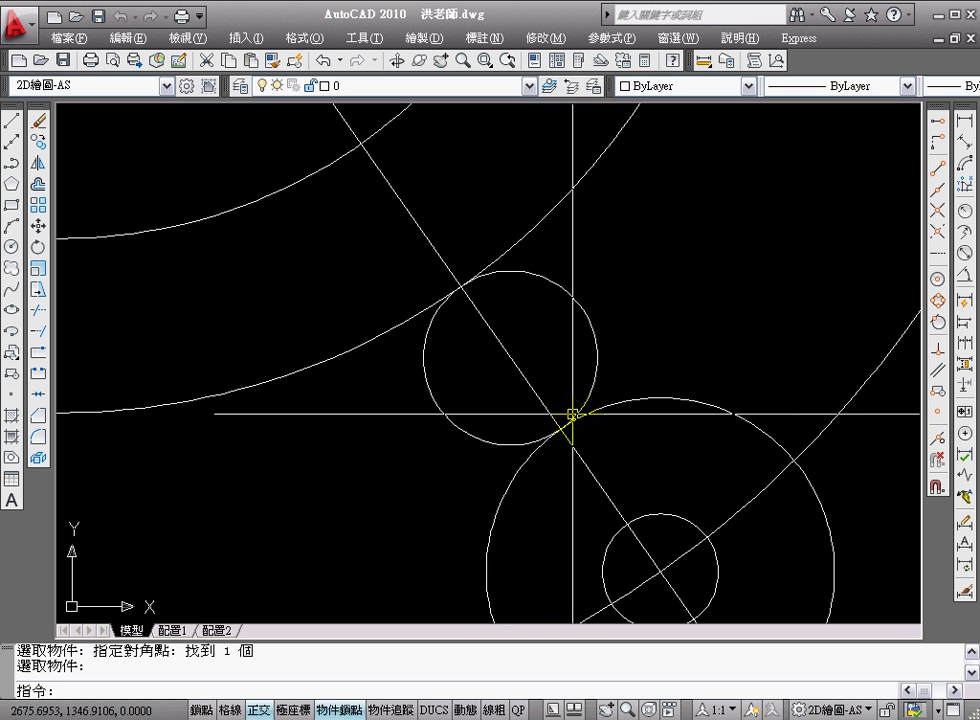
Trim away the right part of the small two-point circle.
{"action": "type", "text": "tr"}
{"action": "key", "text": "Return"}
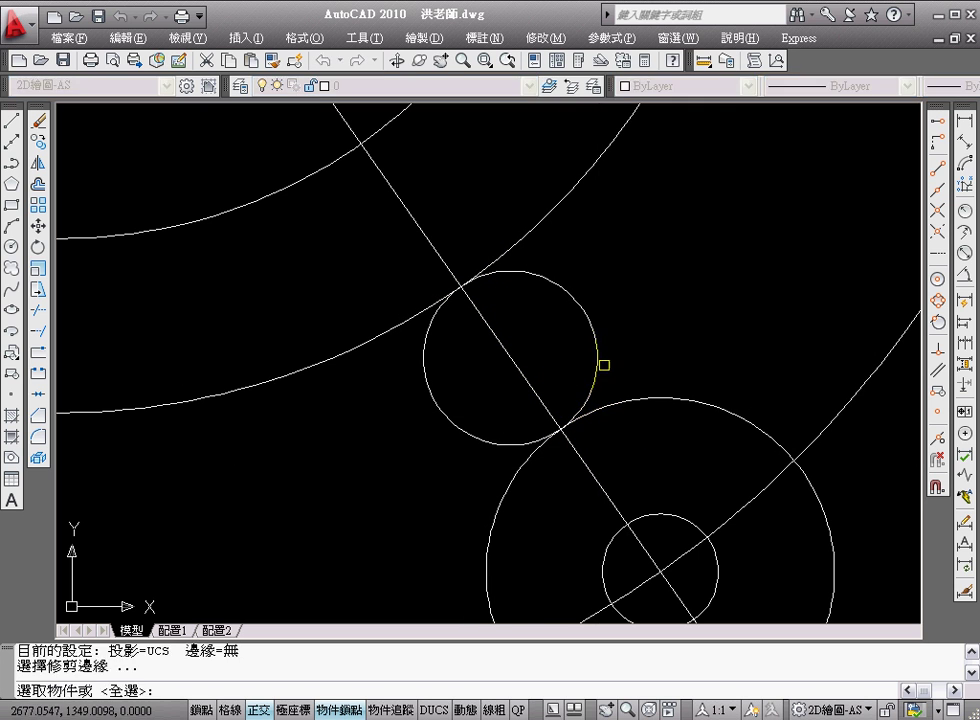
{"action": "key", "text": "Return"}
{"action": "left_click", "coordinate": [591, 338]}
{"action": "key", "text": "Return"}
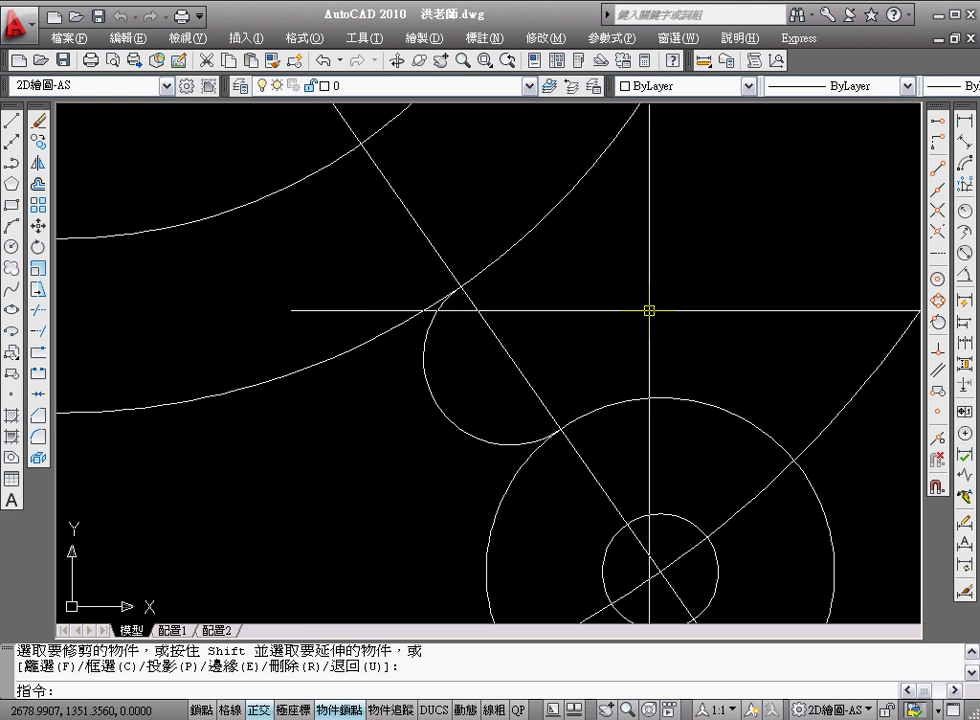
{"action": "type", "text": "z"}
Return to the previous wider view and erase the diagonal construction line.
{"action": "key", "text": "Return"}
{"action": "type", "text": "p"}
{"action": "key", "text": "Return"}
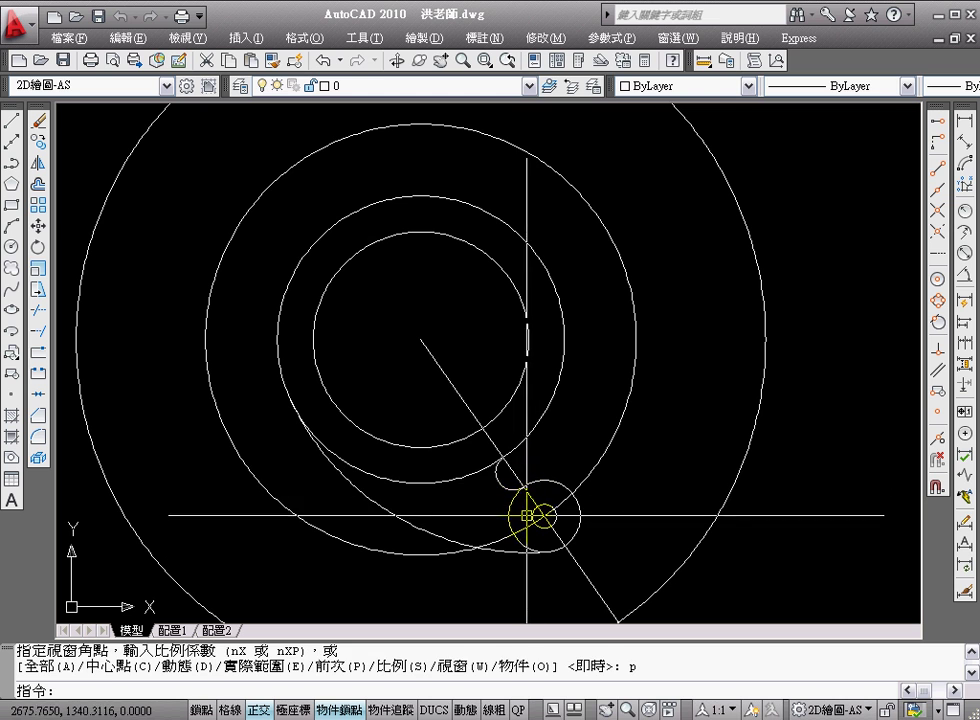
{"action": "type", "text": "e"}
{"action": "key", "text": "Return"}
{"action": "left_click", "coordinate": [474, 414]}
{"action": "key", "text": "Return"}
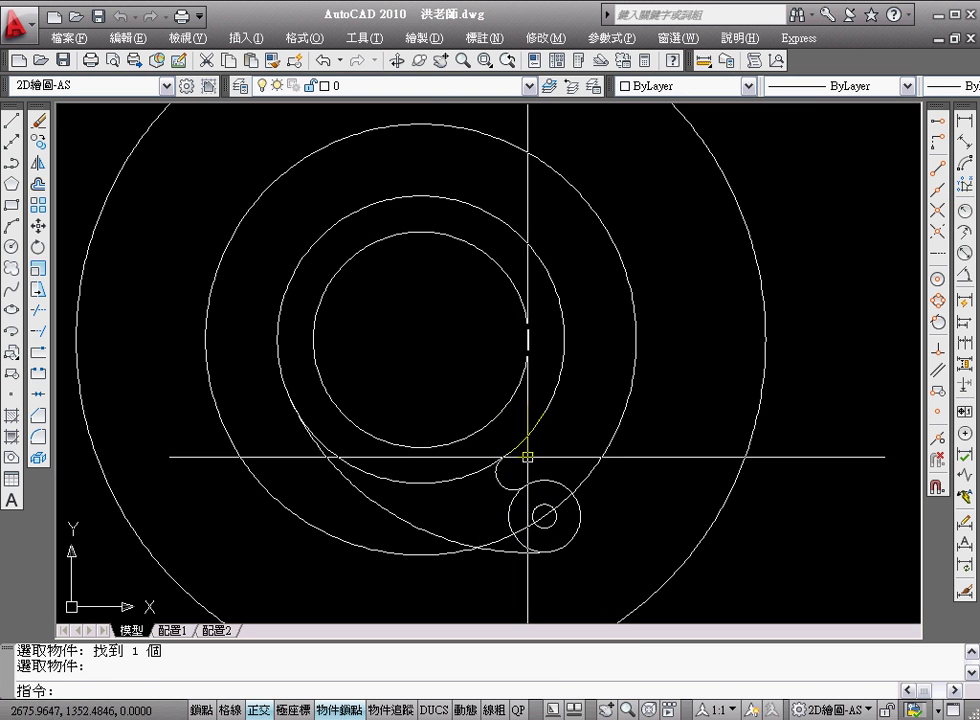
Trim the left part of the small circle against the small arc to close the hook outline.
{"action": "type", "text": "tr"}
{"action": "key", "text": "Return"}
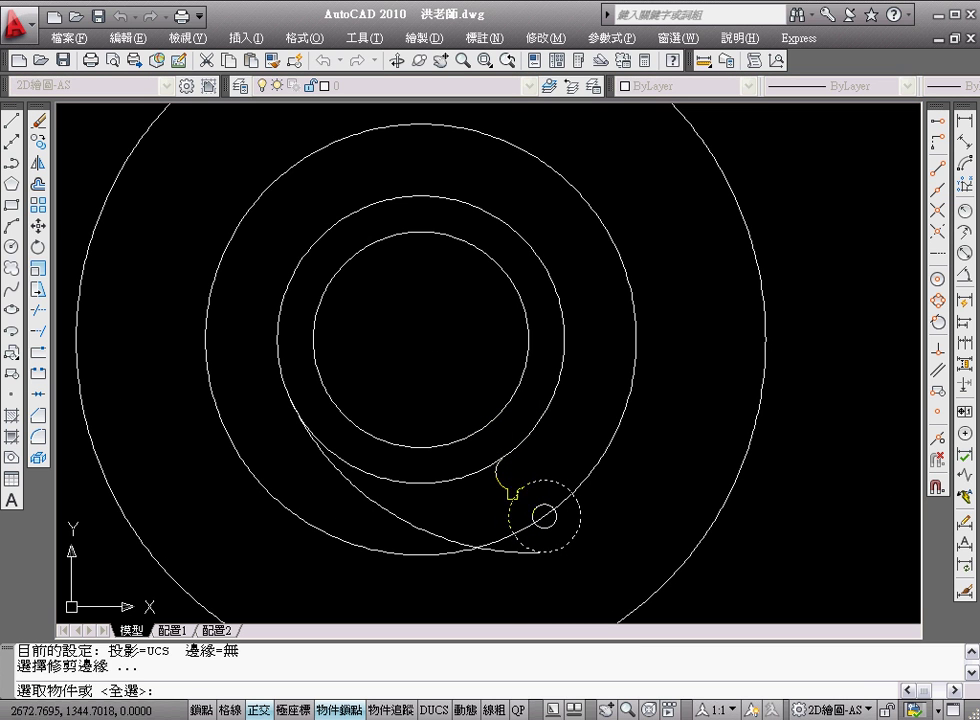
{"action": "left_click", "coordinate": [502, 484]}
{"action": "left_click", "coordinate": [437, 533]}
{"action": "key", "text": "Return"}
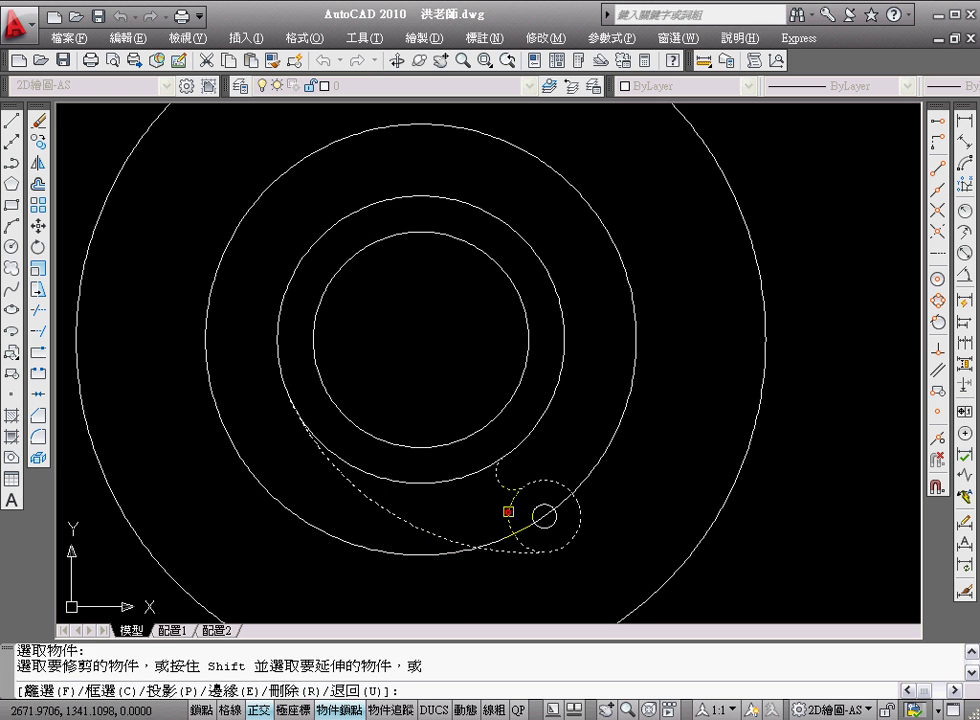
{"action": "left_click", "coordinate": [508, 510]}
{"action": "key", "text": "Return"}
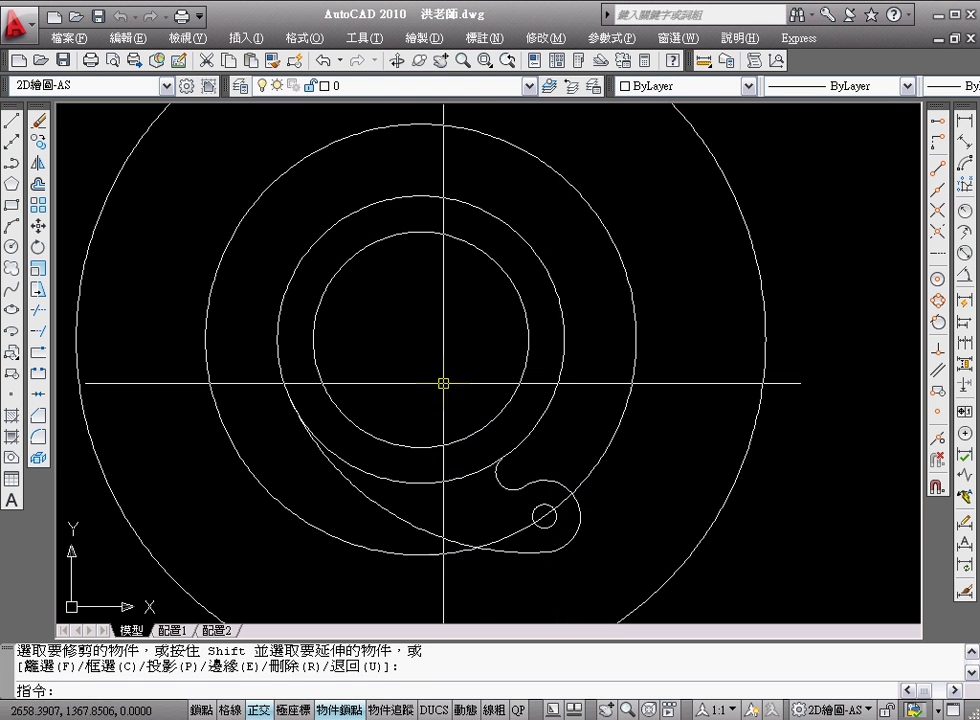
{"action": "type", "text": "a"}
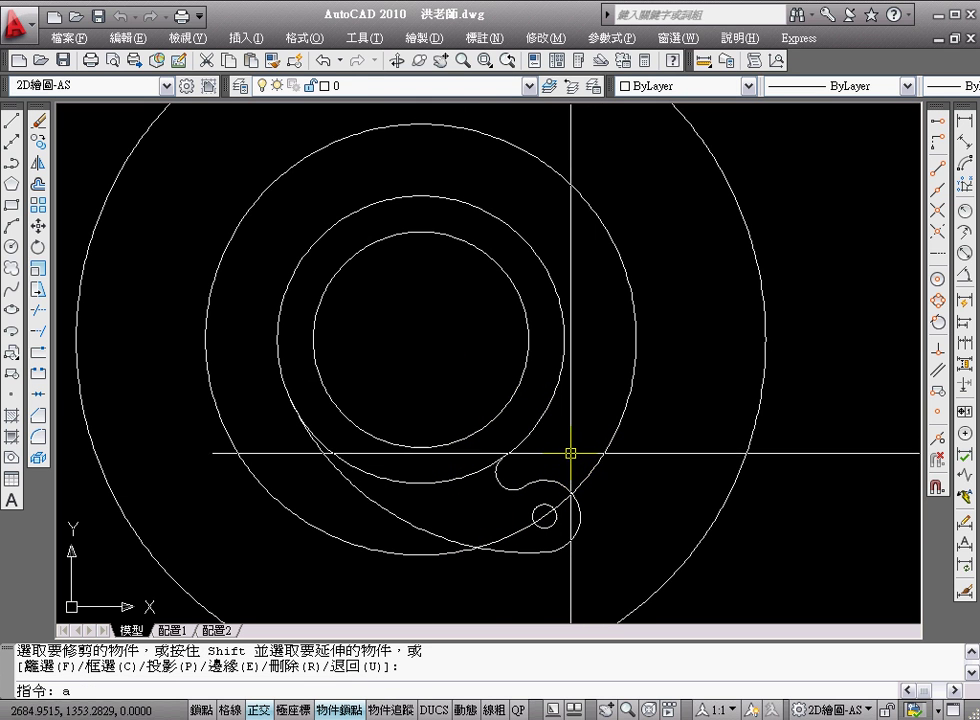
{"action": "type", "text": "r"}
{"action": "key", "text": "Return"}
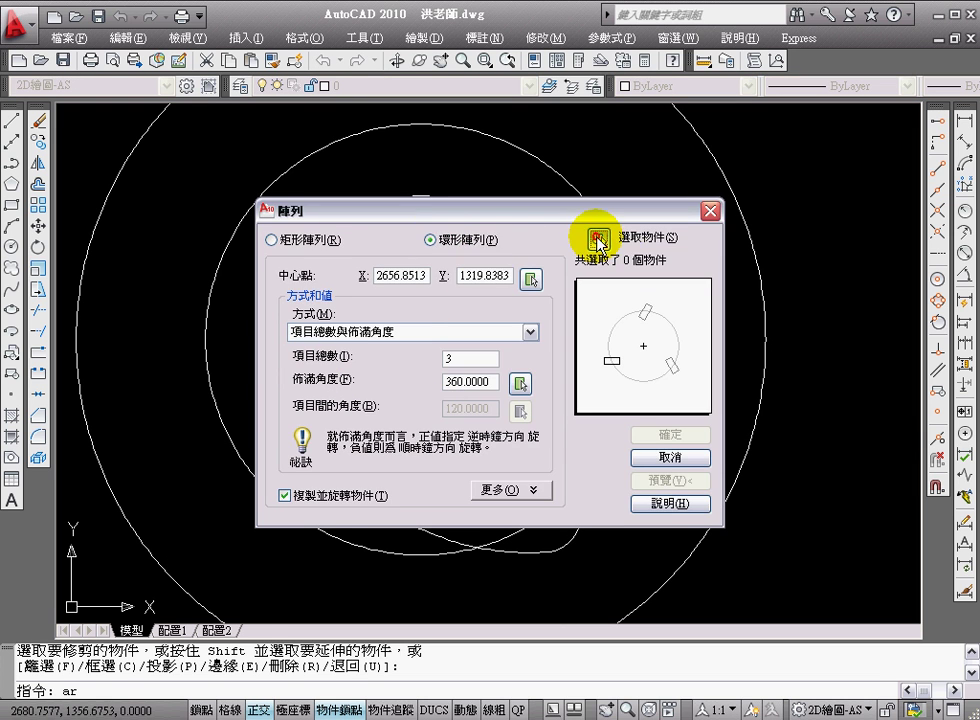
Polar-array the four arm pieces about the flange centre, 3 items over 360°.
{"action": "left_click", "coordinate": [598, 240]}
{"action": "left_click", "coordinate": [617, 583]}
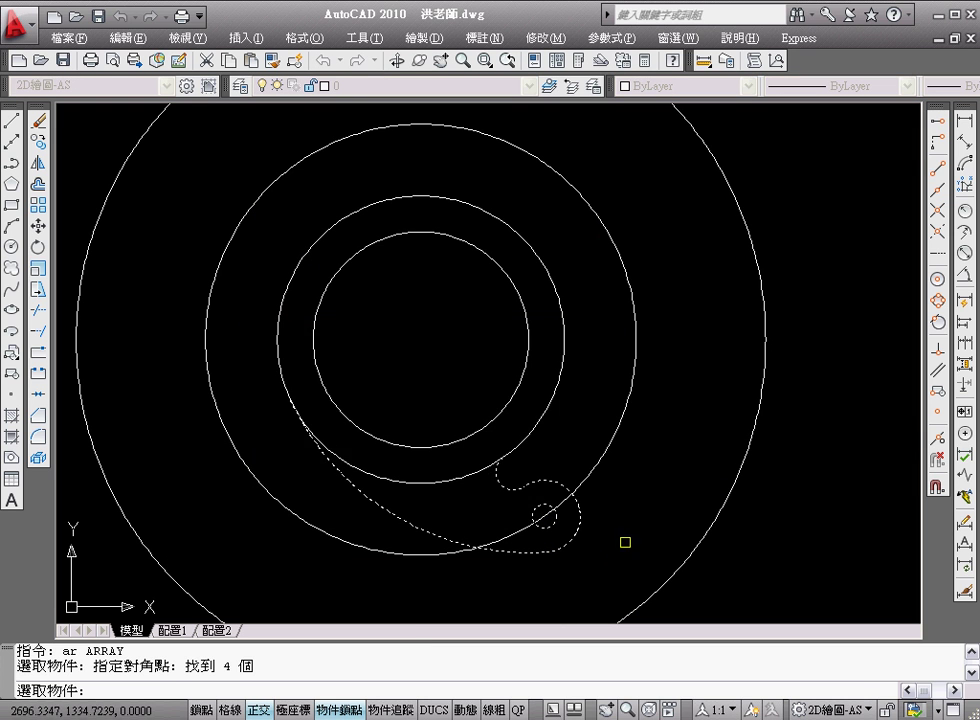
{"action": "key", "text": "Return"}
{"action": "left_click", "coordinate": [529, 282]}
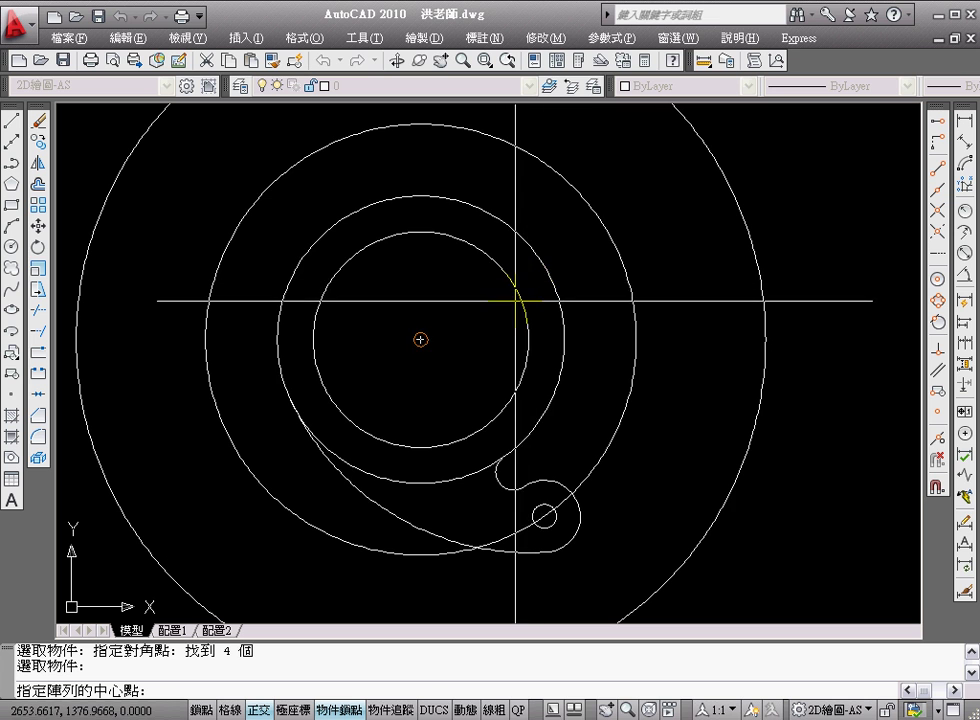
{"action": "left_click", "coordinate": [516, 293]}
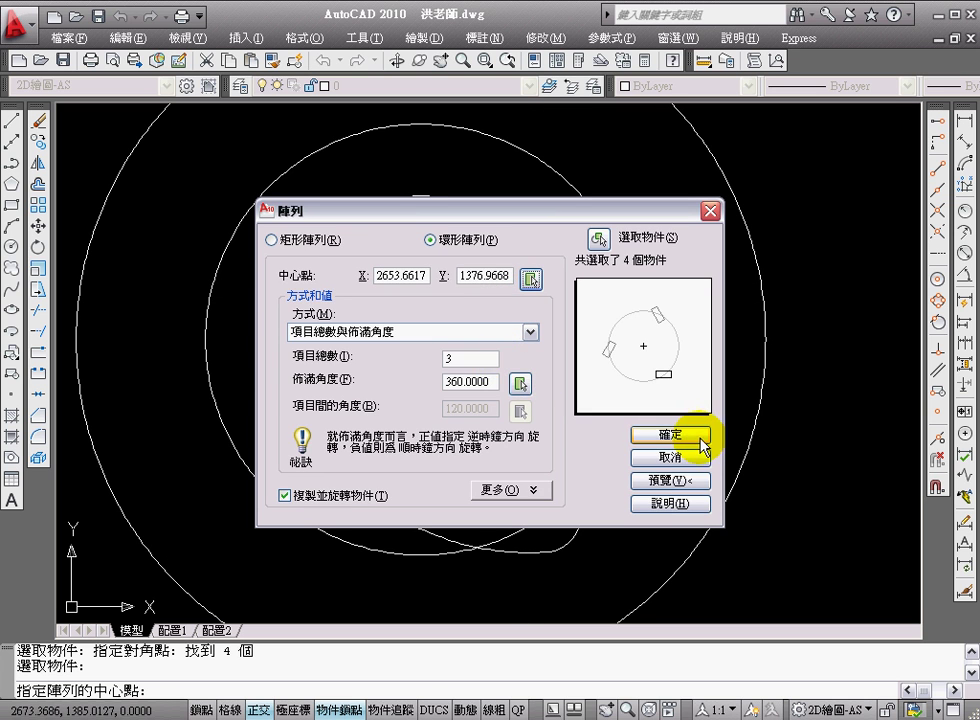
{"action": "left_click", "coordinate": [701, 438]}
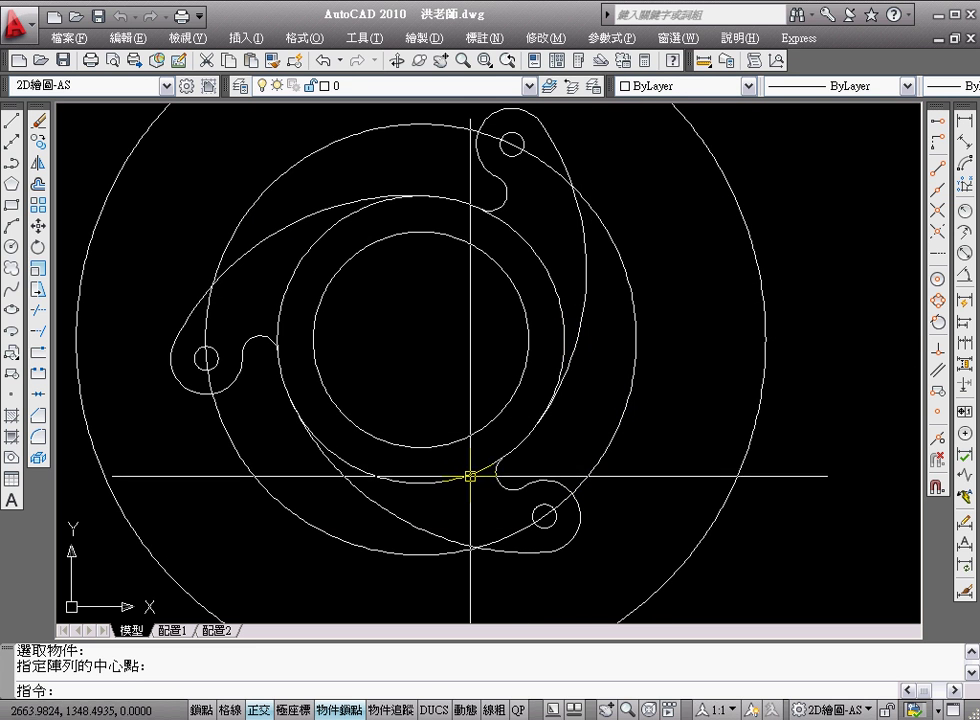
Trim away part of the middle 60-diameter ring between the arms and zoom out.
{"action": "type", "text": "tr"}
{"action": "key", "text": "Return"}
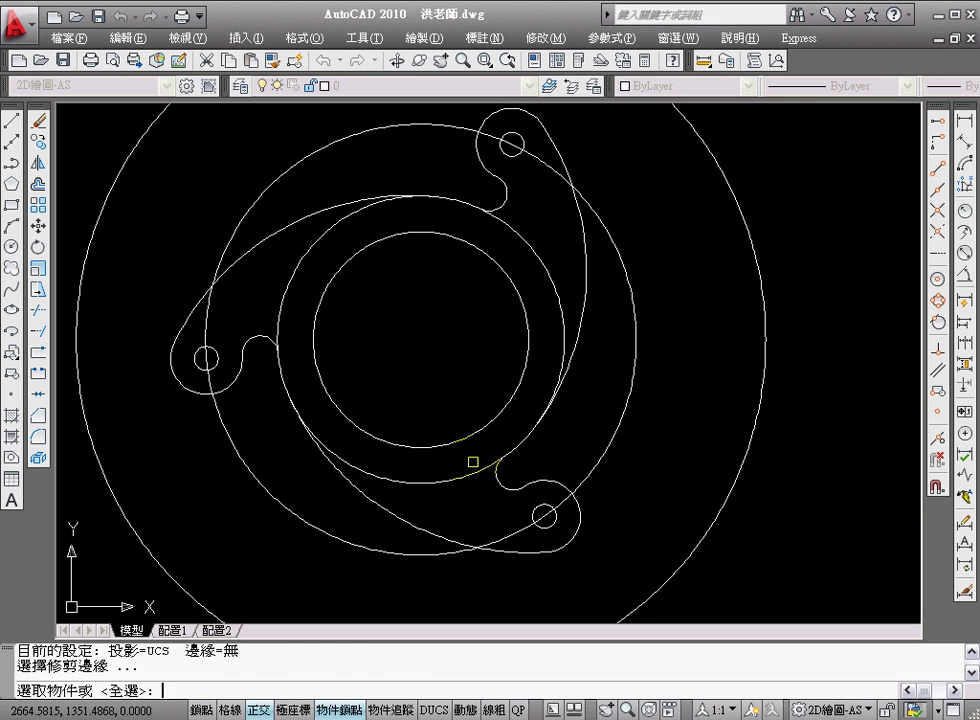
{"action": "key", "text": "Return"}
{"action": "left_click", "coordinate": [306, 256]}
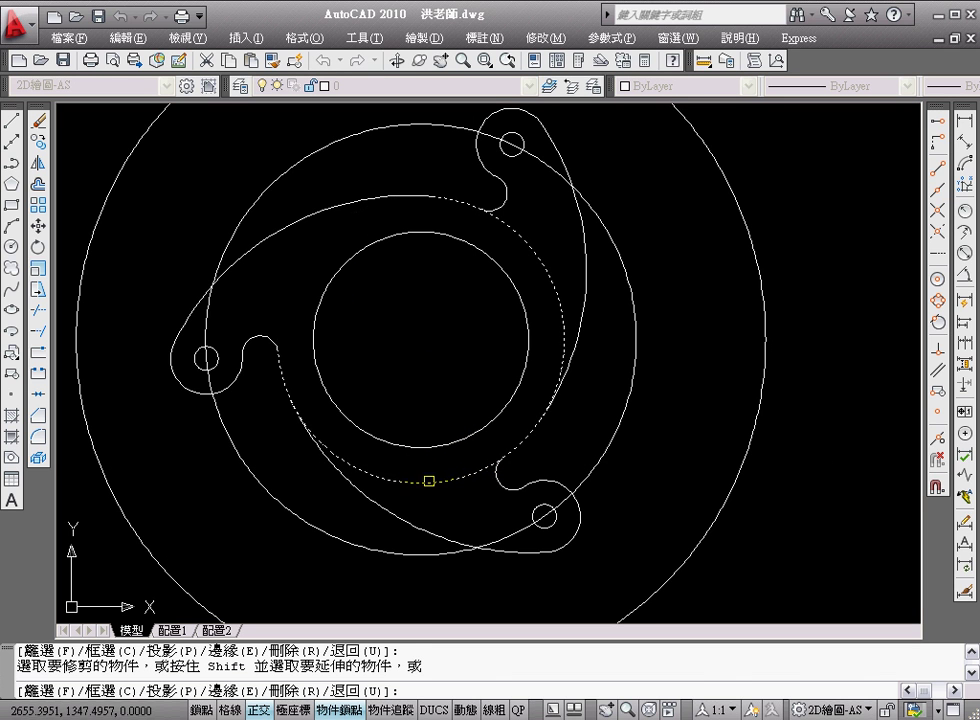
{"action": "key", "text": "Return"}
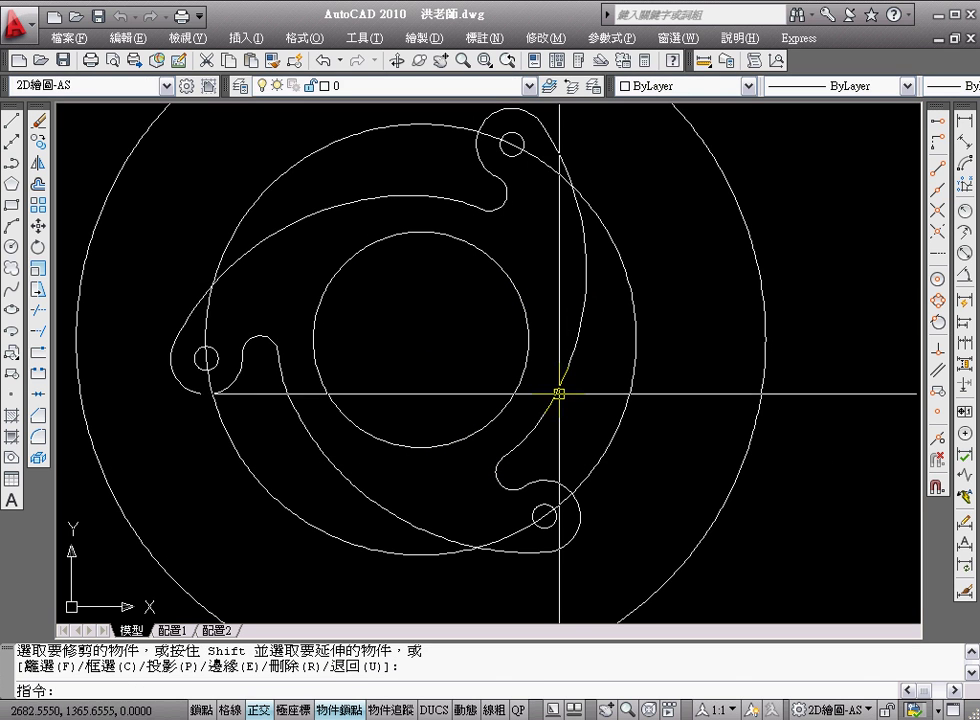
{"action": "scroll", "coordinate": [595, 427], "scroll_direction": "down", "scroll_amount": 1}
{"action": "scroll", "coordinate": [678, 422], "scroll_direction": "down", "scroll_amount": 1}
{"action": "scroll", "coordinate": [608, 437], "scroll_direction": "down", "scroll_amount": 1}
{"action": "middle_click_drag", "start_coordinate": [608, 437], "coordinate": [616, 430]}
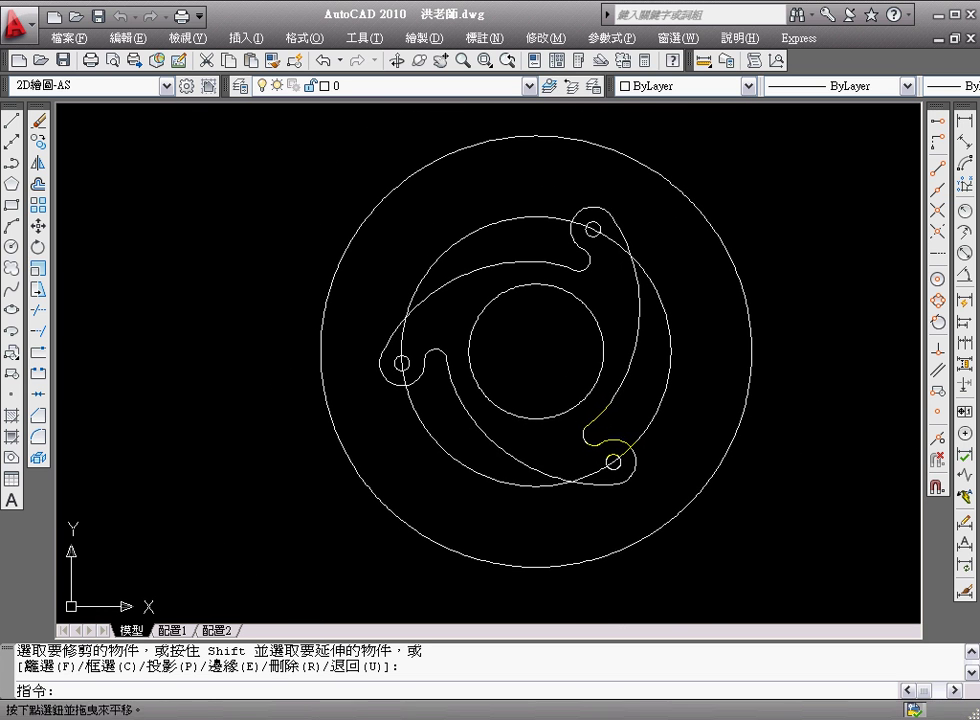
Draw a 114-diameter circle at the flange centre.
{"action": "type", "text": "c"}
{"action": "key", "text": "Return"}
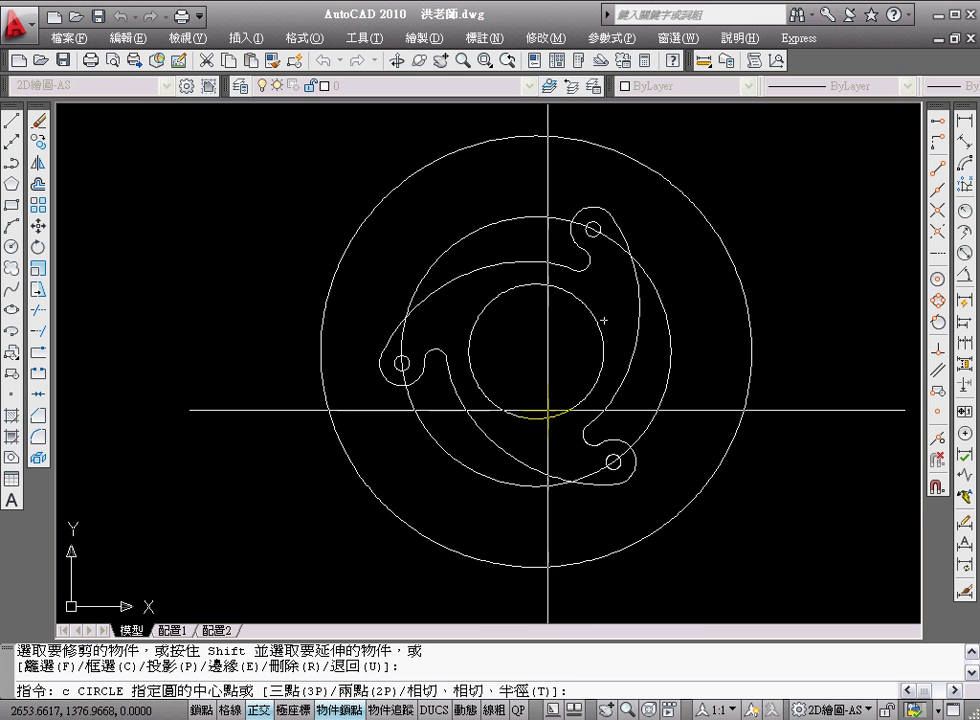
{"action": "left_click", "coordinate": [536, 351]}
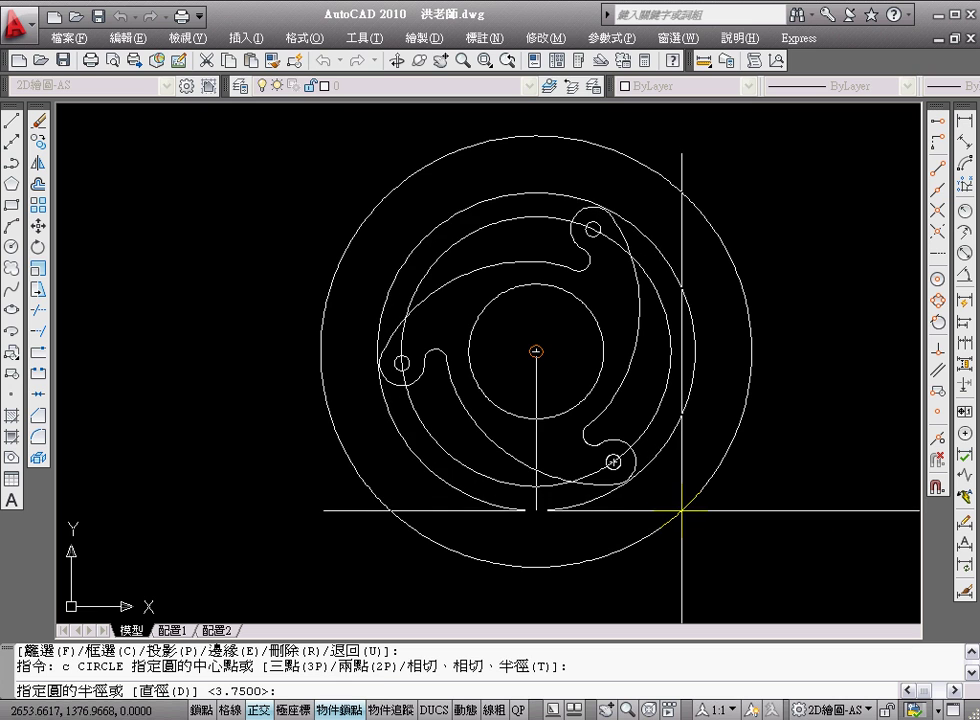
{"action": "type", "text": "d"}
{"action": "key", "text": "Return"}
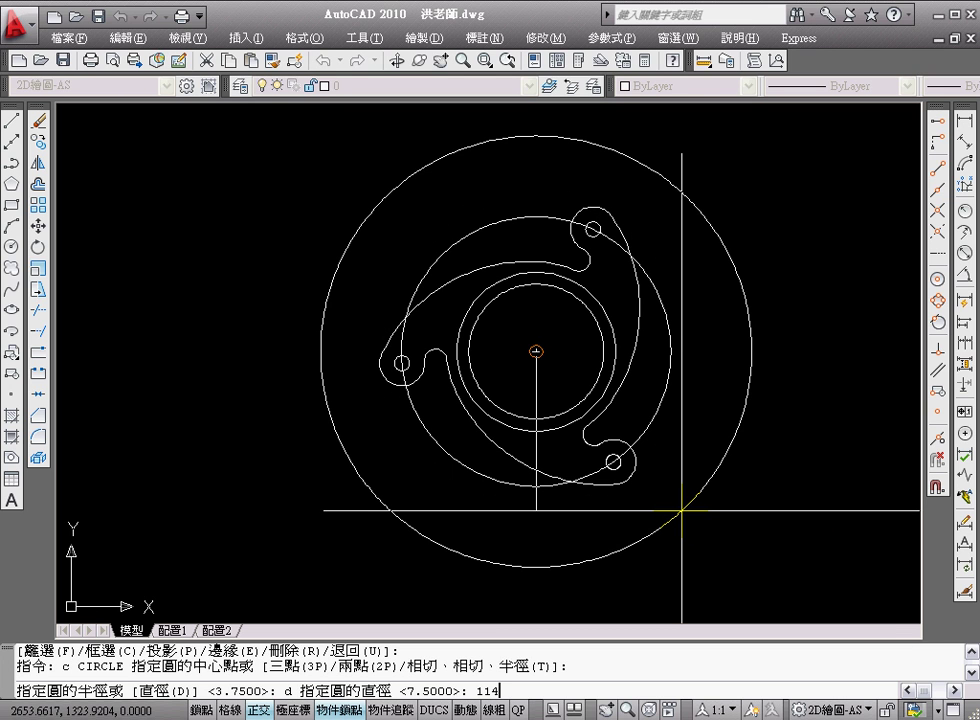
{"action": "key", "text": "Return"}
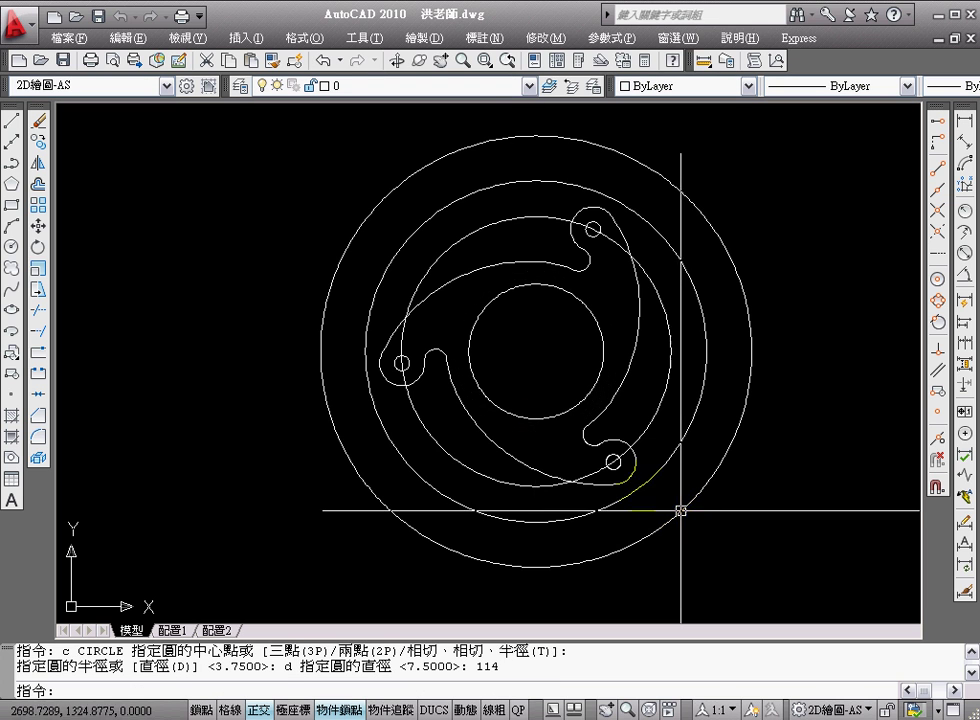
Draw a vertical line straight down from the flange centre.
{"action": "type", "text": "l"}
{"action": "key", "text": "Return"}
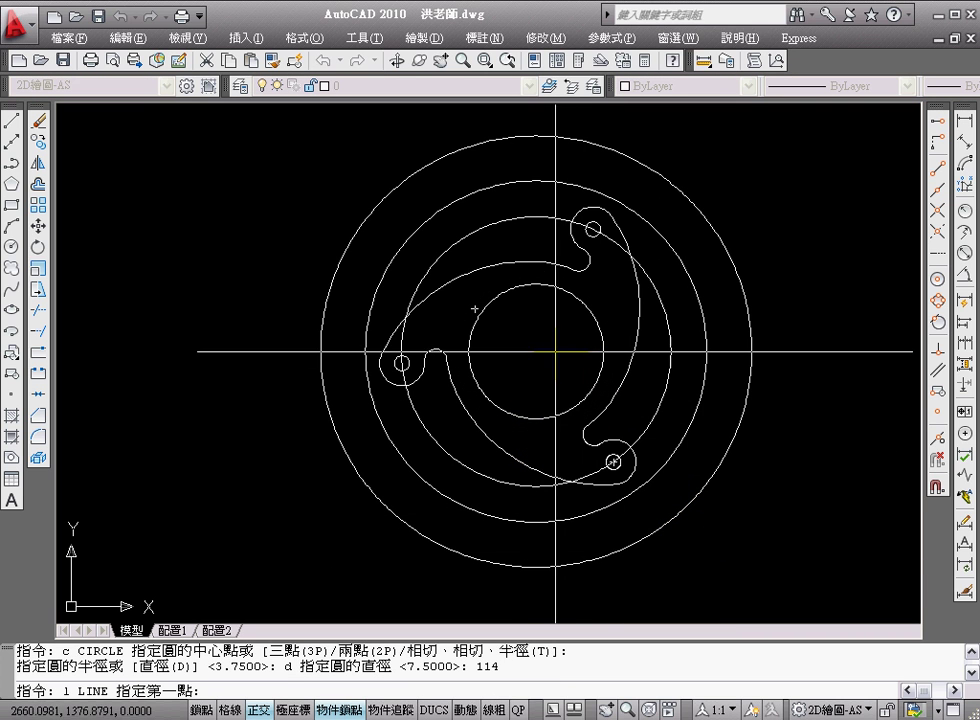
{"action": "left_click", "coordinate": [536, 351]}
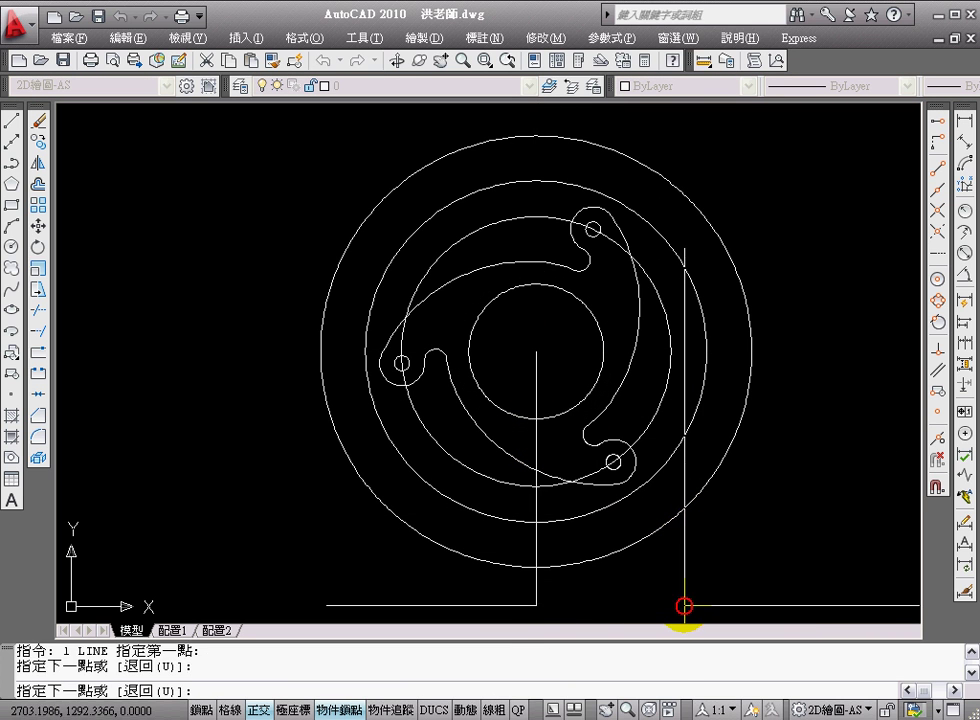
{"action": "key", "text": "Return"}
Place two 4-diameter circles where the vertical line crosses the lower rings, zooming in on them.
{"action": "type", "text": "c"}
{"action": "key", "text": "Return"}
{"action": "left_click", "coordinate": [536, 487]}
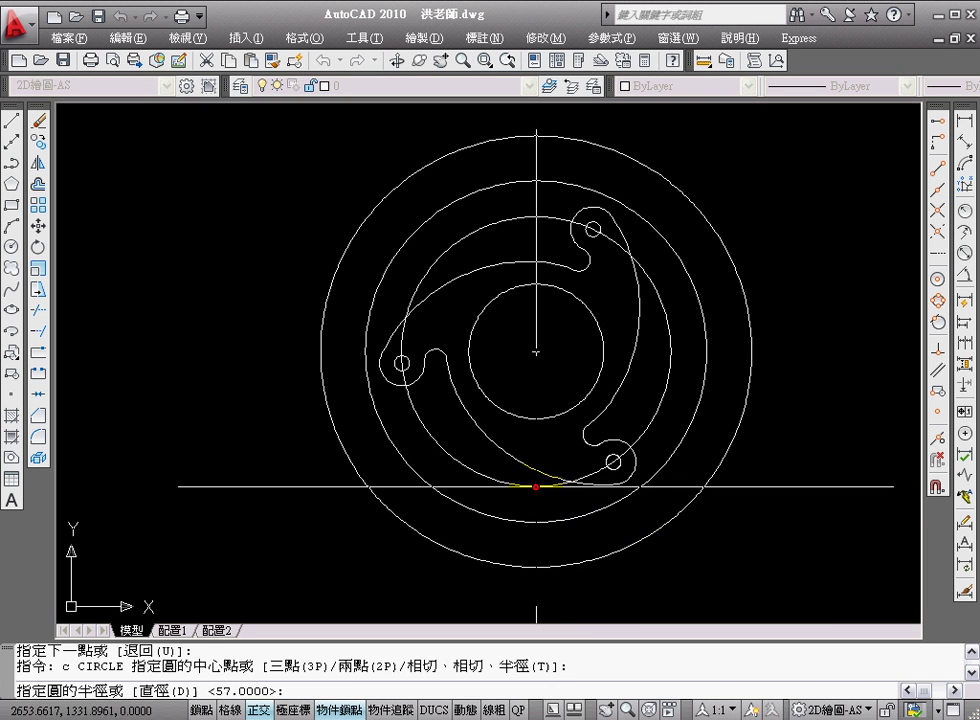
{"action": "key", "text": "Return"}
{"action": "type", "text": "4"}
{"action": "key", "text": "Return"}
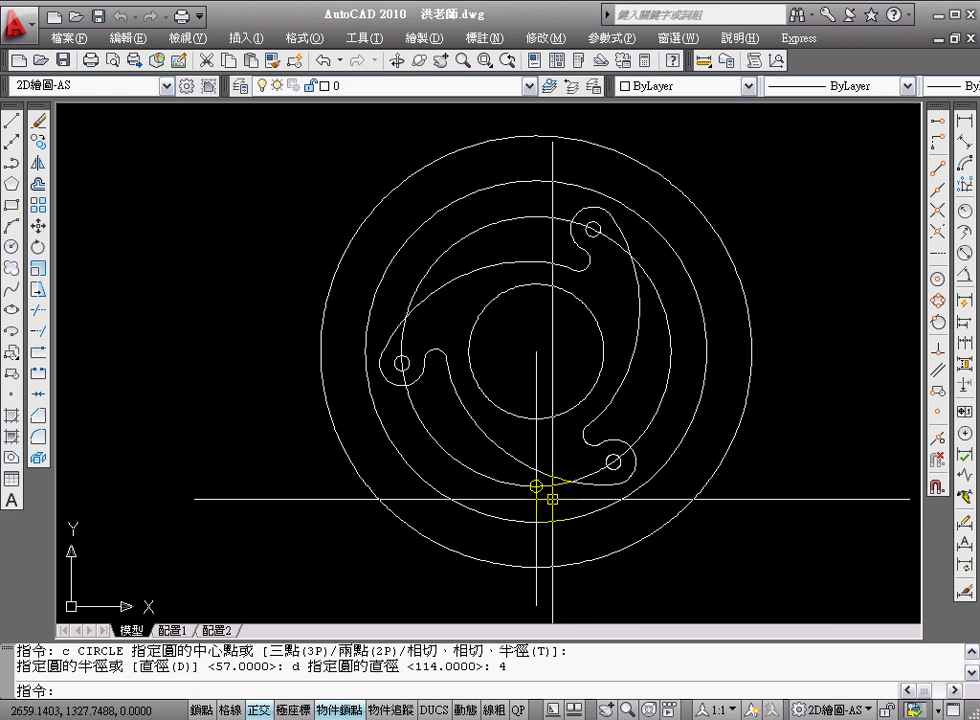
{"action": "key", "text": "Return"}
{"action": "left_click", "coordinate": [536, 522]}
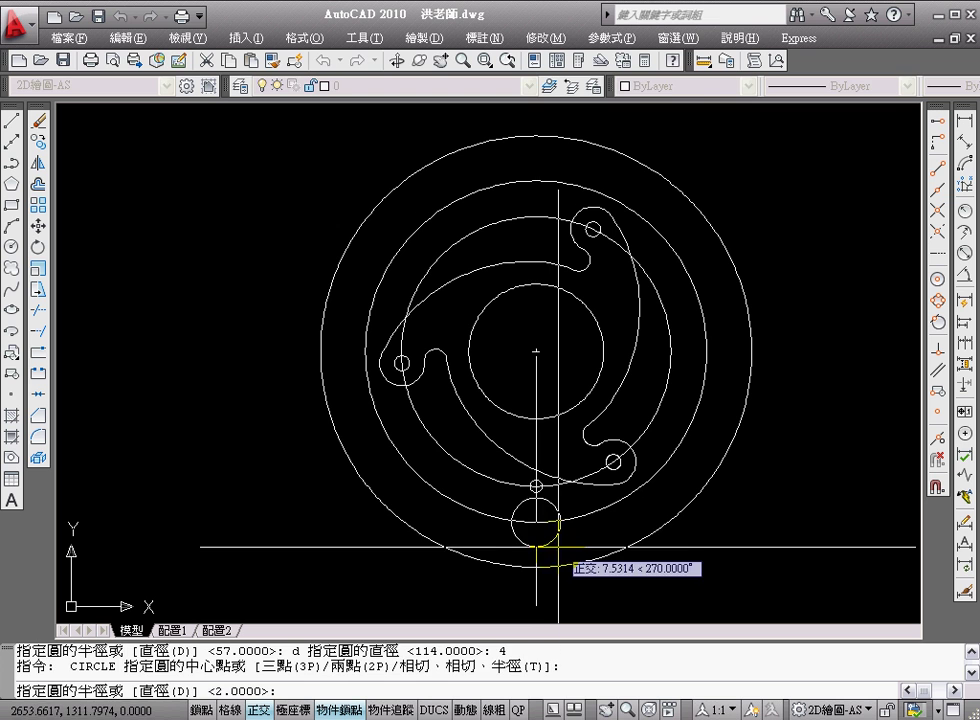
{"action": "key", "text": "Return"}
{"action": "type", "text": "z"}
{"action": "key", "text": "Return"}
{"action": "left_click", "coordinate": [491, 466]}
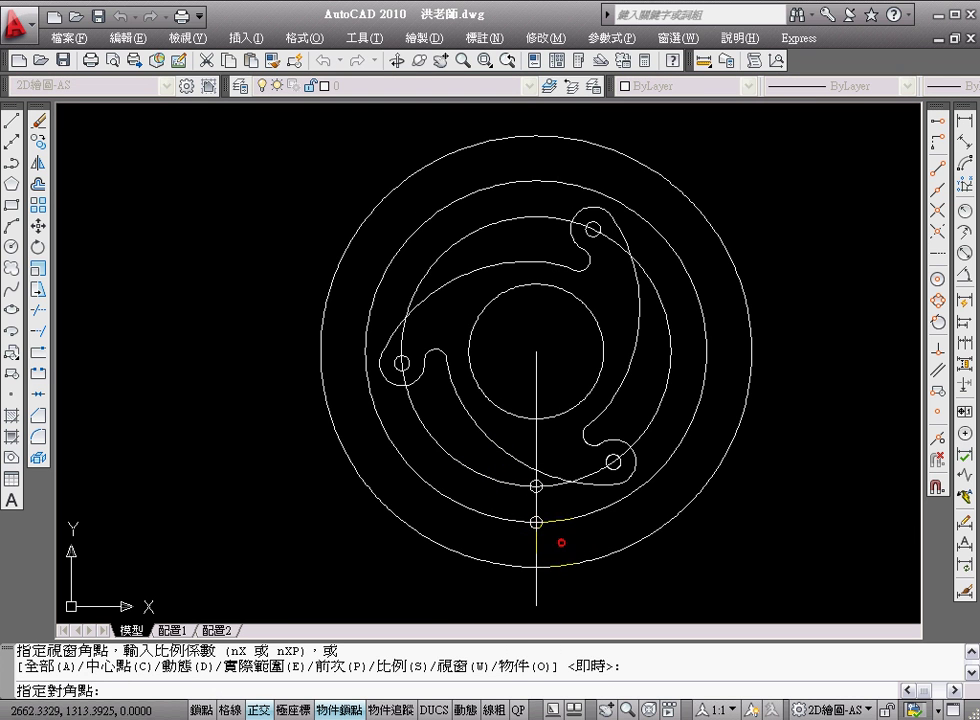
{"action": "left_click", "coordinate": [561, 542]}
Draw a line tangent to the left sides of the upper and lower small circles.
{"action": "type", "text": "l"}
{"action": "key", "text": "Return"}
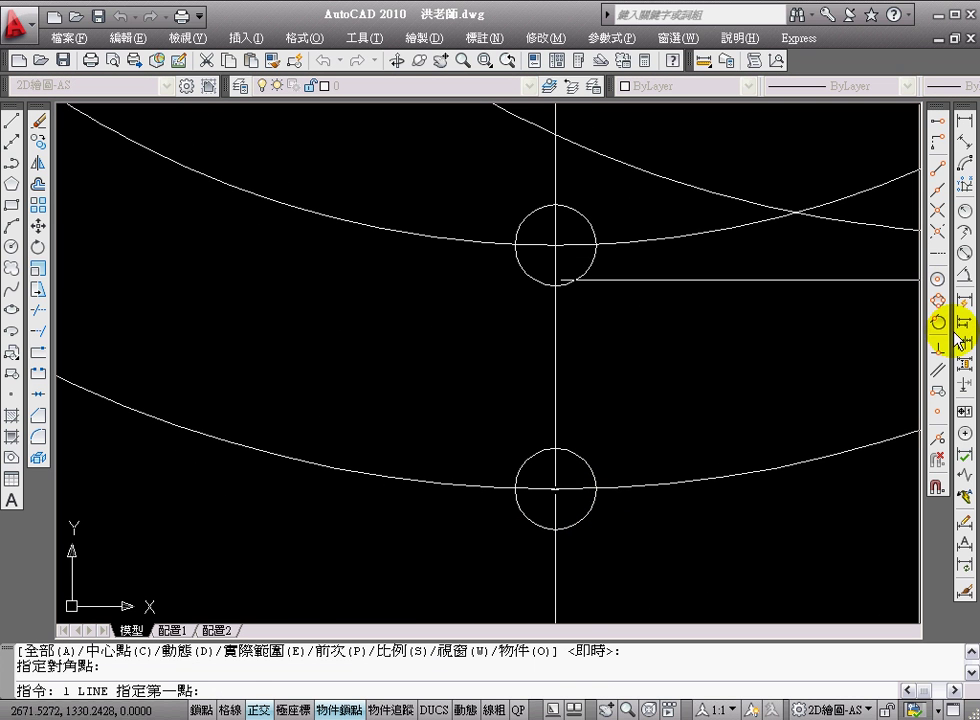
{"action": "left_click", "coordinate": [938, 326]}
{"action": "left_click", "coordinate": [517, 258]}
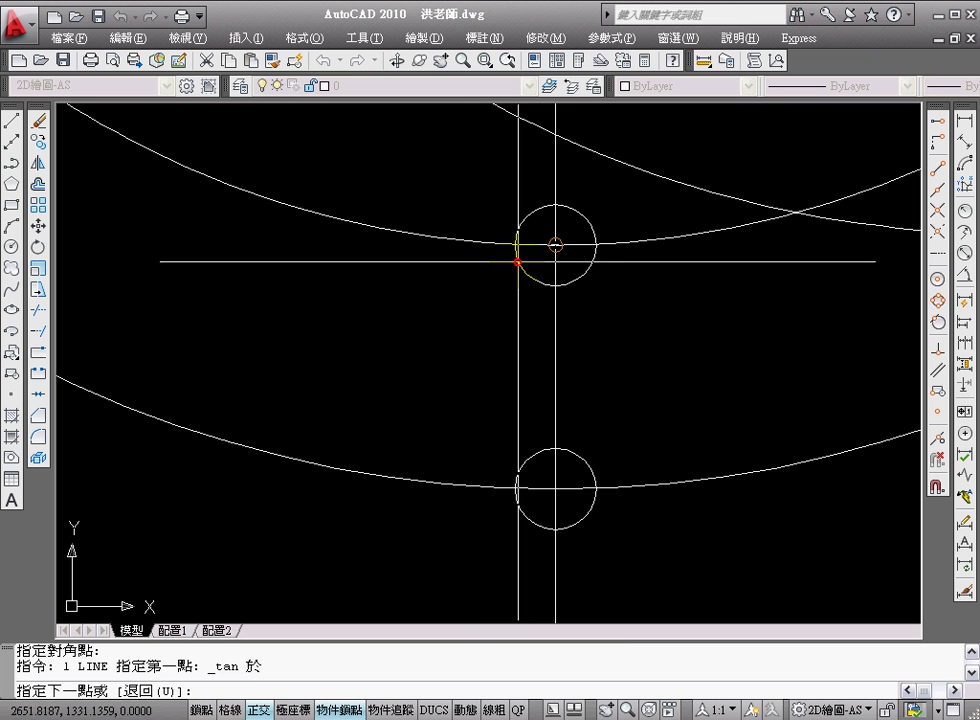
{"action": "left_click", "coordinate": [938, 326]}
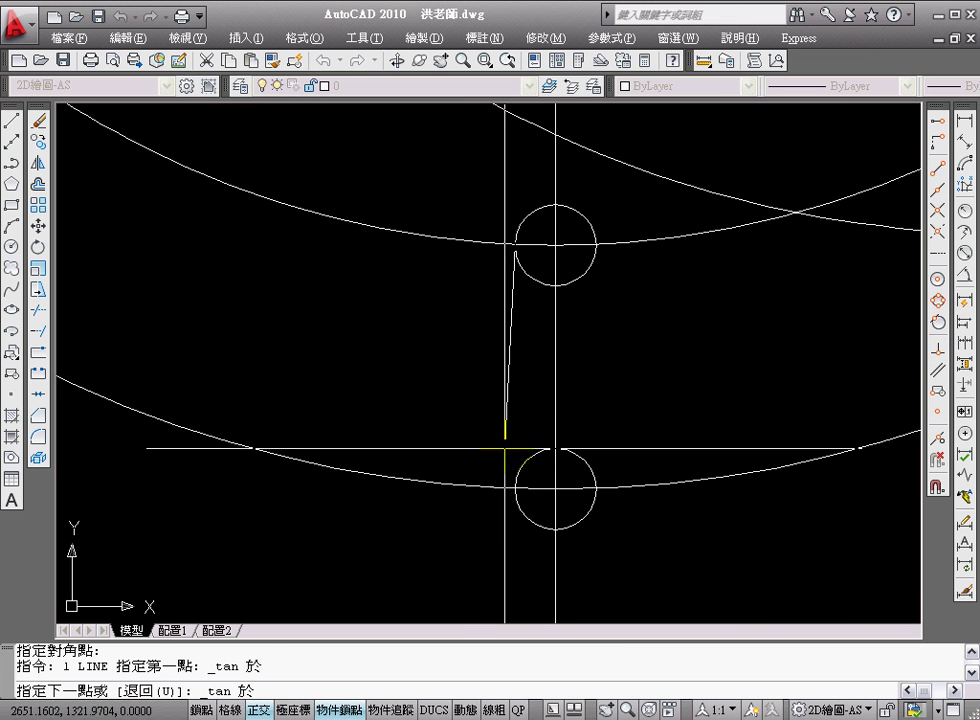
{"action": "left_click", "coordinate": [522, 464]}
{"action": "key", "text": "Return"}
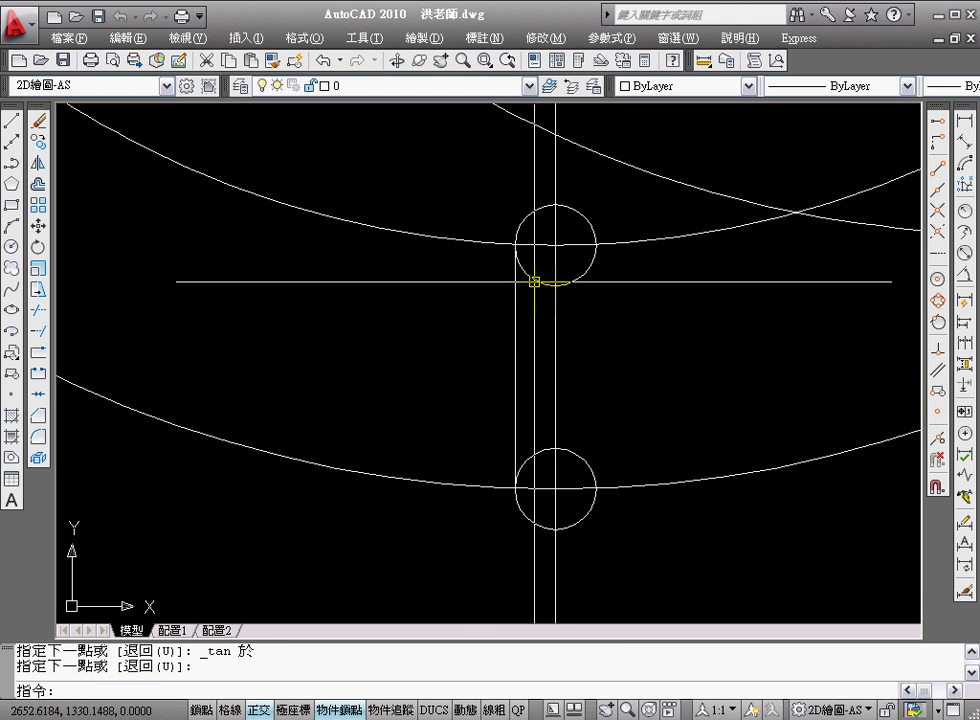
Mirror the tangent side line about the vertical axis through the circles' centres.
{"action": "type", "text": "mi"}
{"action": "key", "text": "Return"}
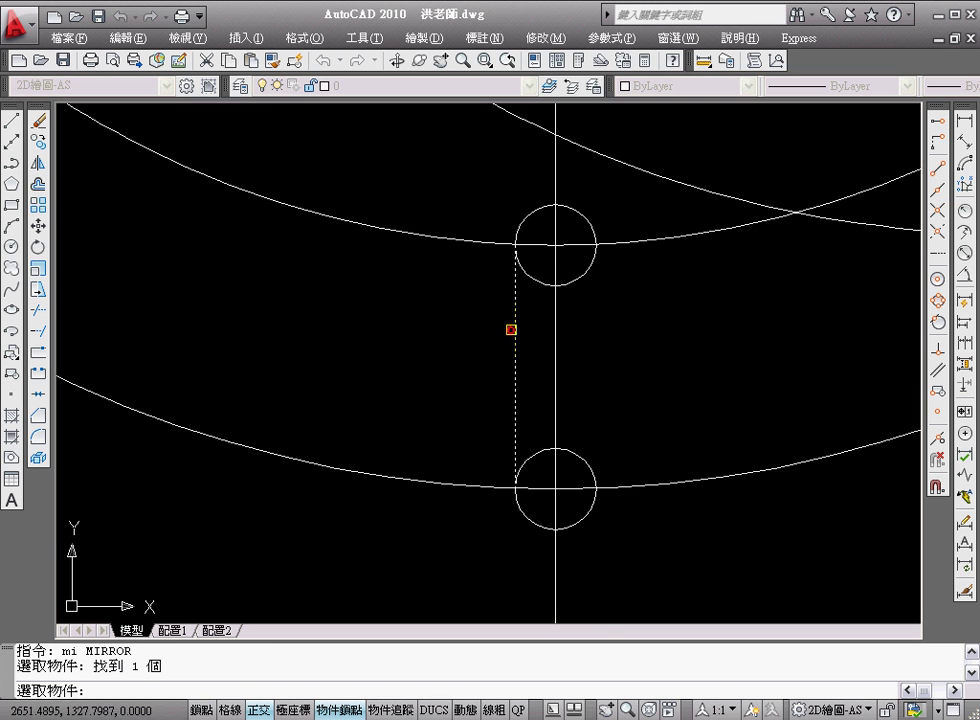
{"action": "key", "text": "Return"}
{"action": "left_click", "coordinate": [556, 244]}
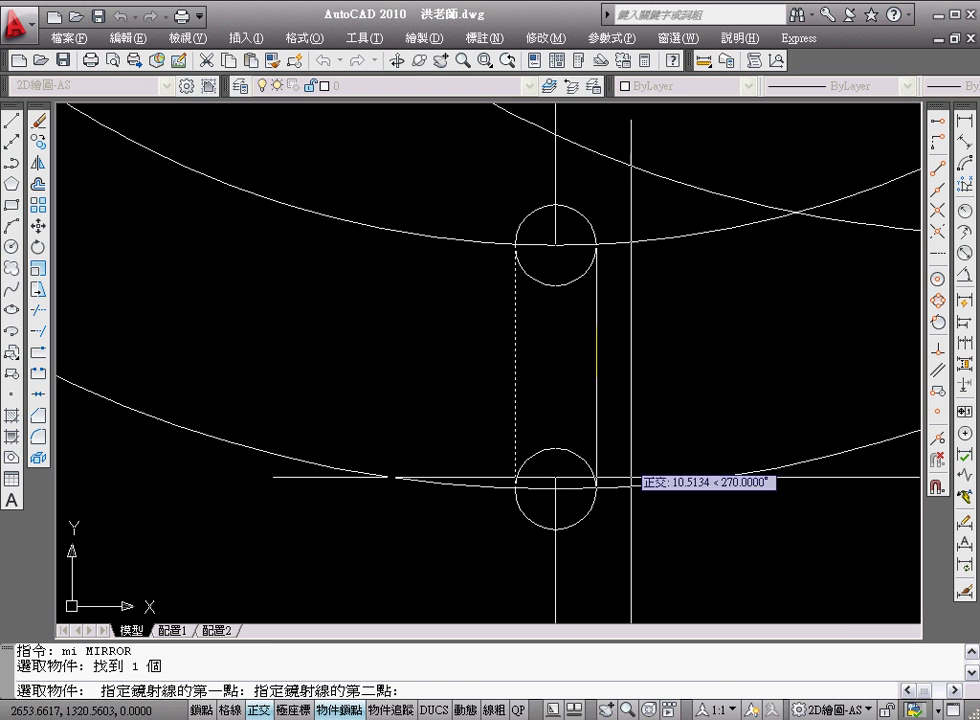
{"action": "left_click", "coordinate": [650, 554]}
{"action": "key", "text": "Return"}
Trim the inner circle arcs between the two side lines to complete the slot.
{"action": "type", "text": "tr"}
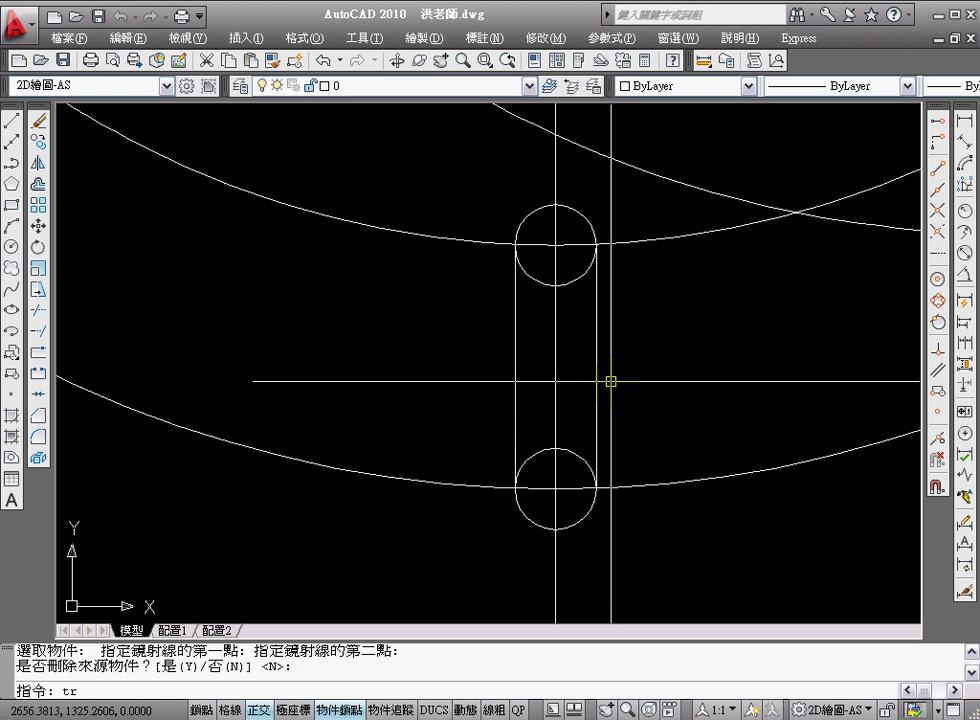
{"action": "key", "text": "Return"}
{"action": "left_click", "coordinate": [595, 371]}
{"action": "key", "text": "Return"}
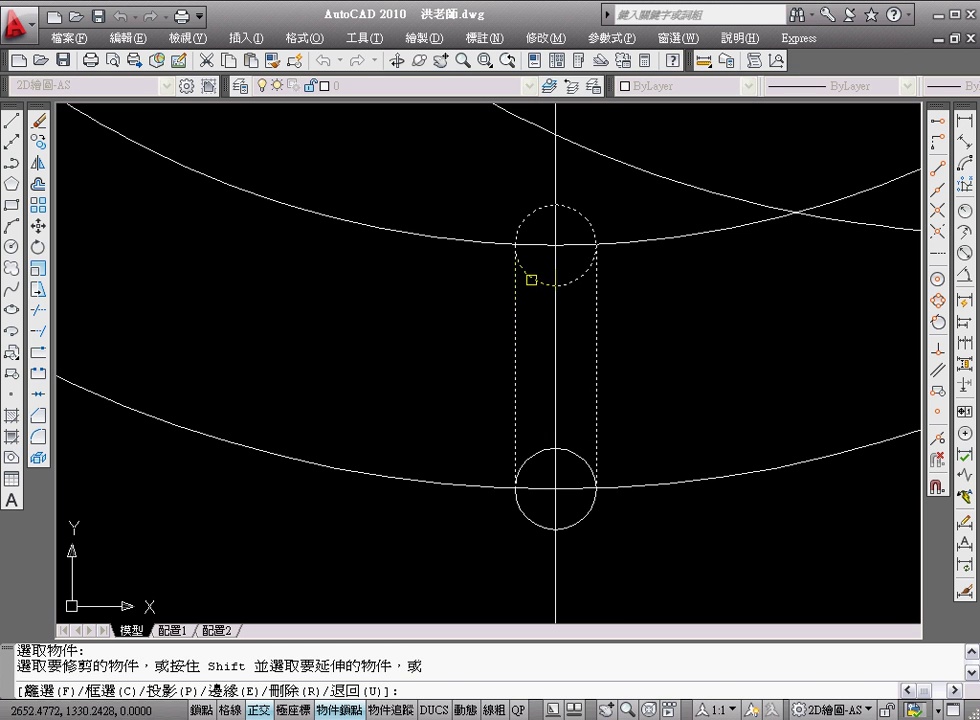
{"action": "left_click", "coordinate": [541, 455]}
{"action": "key", "text": "Return"}
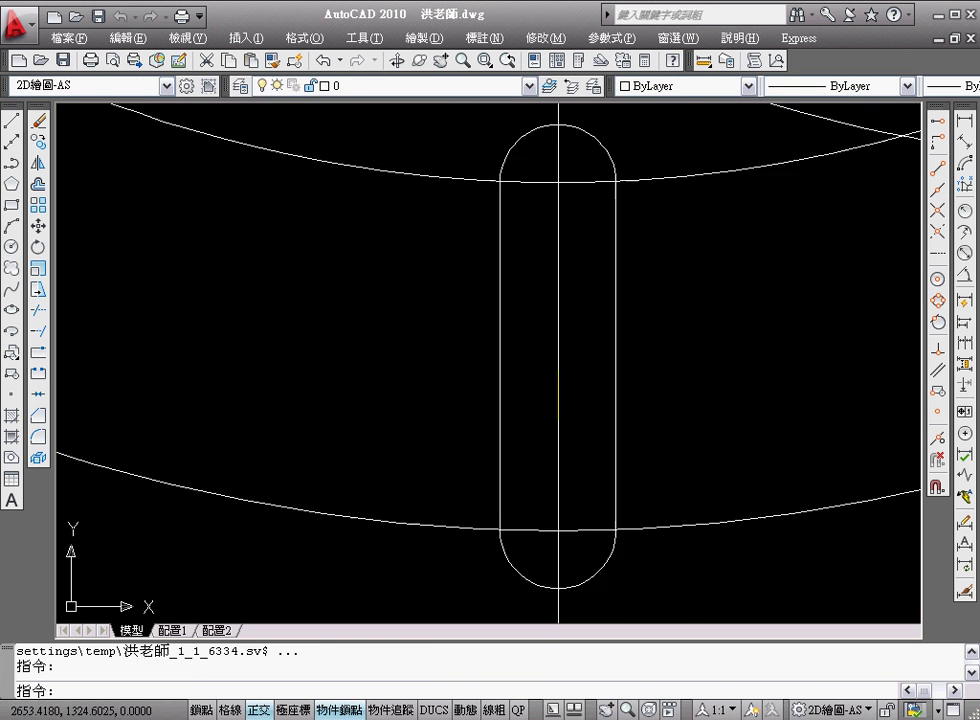
{"action": "scroll", "coordinate": [549, 392], "scroll_direction": "down", "scroll_amount": 5}
{"action": "middle_click_drag", "start_coordinate": [549, 392], "coordinate": [537, 459]}
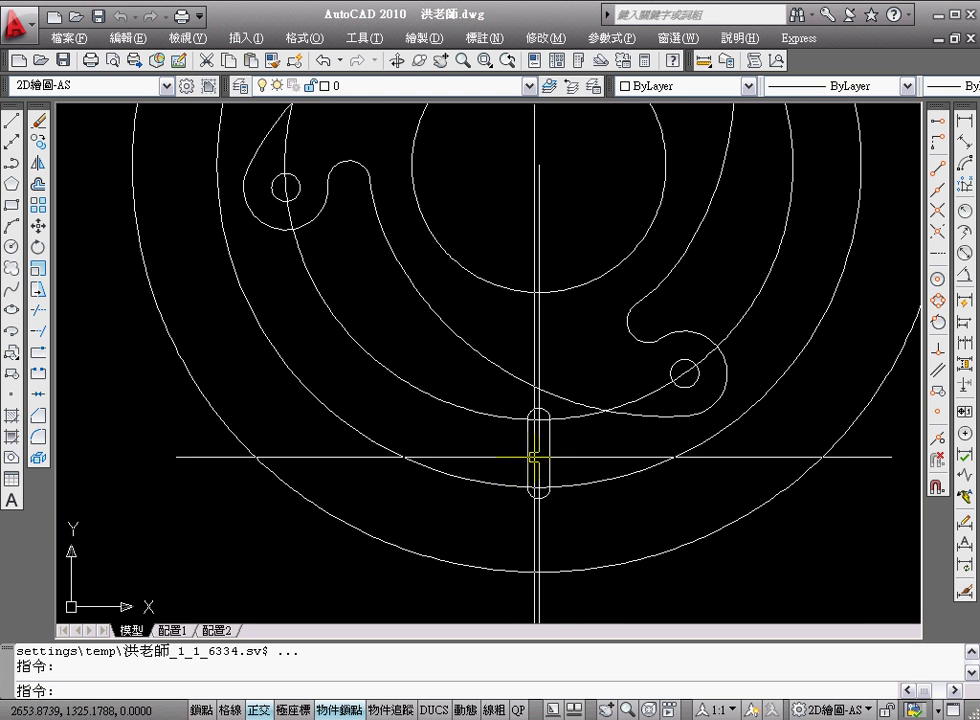
{"action": "type", "text": "e"}
Erase the vertical guide line.
{"action": "key", "text": "Return"}
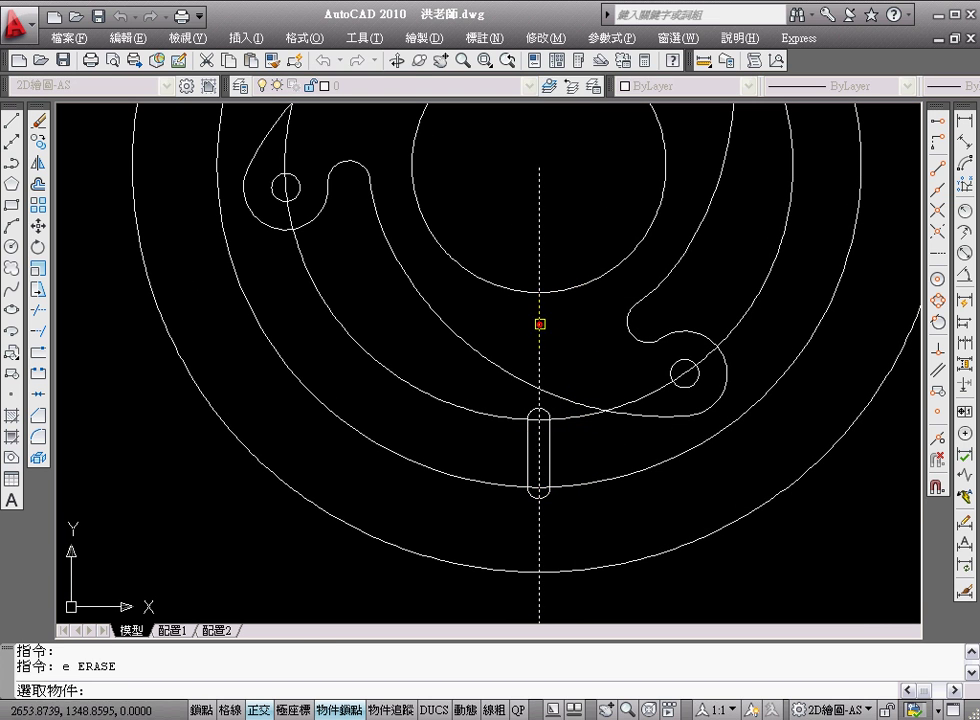
{"action": "left_click", "coordinate": [540, 324]}
{"action": "key", "text": "Return"}
{"action": "scroll", "coordinate": [584, 481], "scroll_direction": "down", "scroll_amount": 2}
{"action": "scroll", "coordinate": [578, 495], "scroll_direction": "down", "scroll_amount": 1}
{"action": "scroll", "coordinate": [590, 506], "scroll_direction": "up", "scroll_amount": 1}
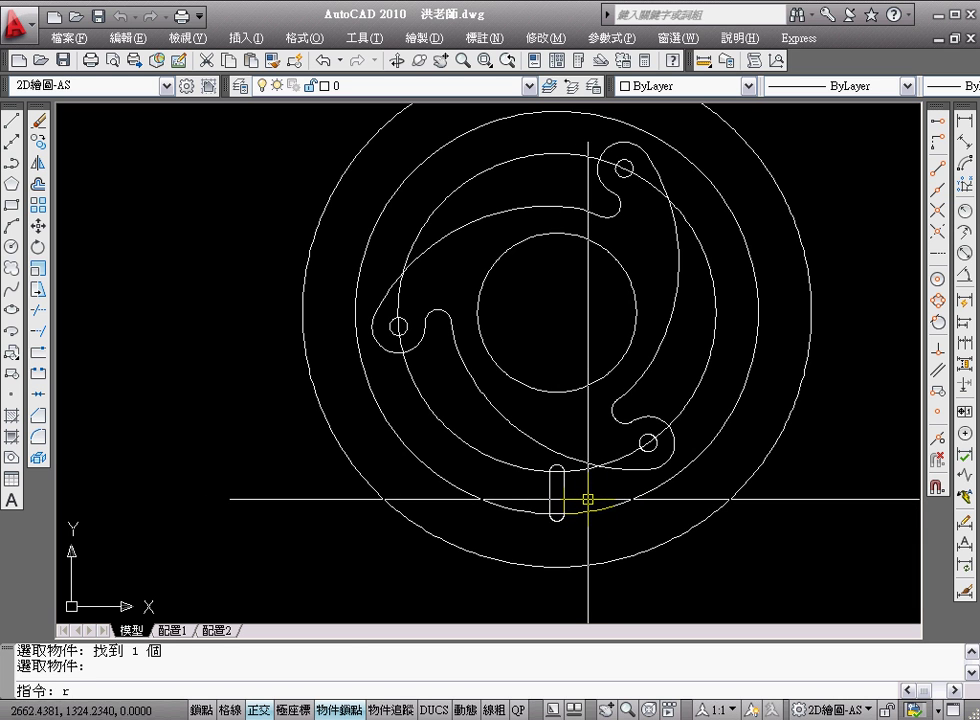
Rotate a copy of the slot by -15° about the flange centre.
{"action": "type", "text": "o"}
{"action": "key", "text": "Return"}
{"action": "left_click", "coordinate": [503, 446]}
{"action": "left_click", "coordinate": [586, 534]}
{"action": "key", "text": "Return"}
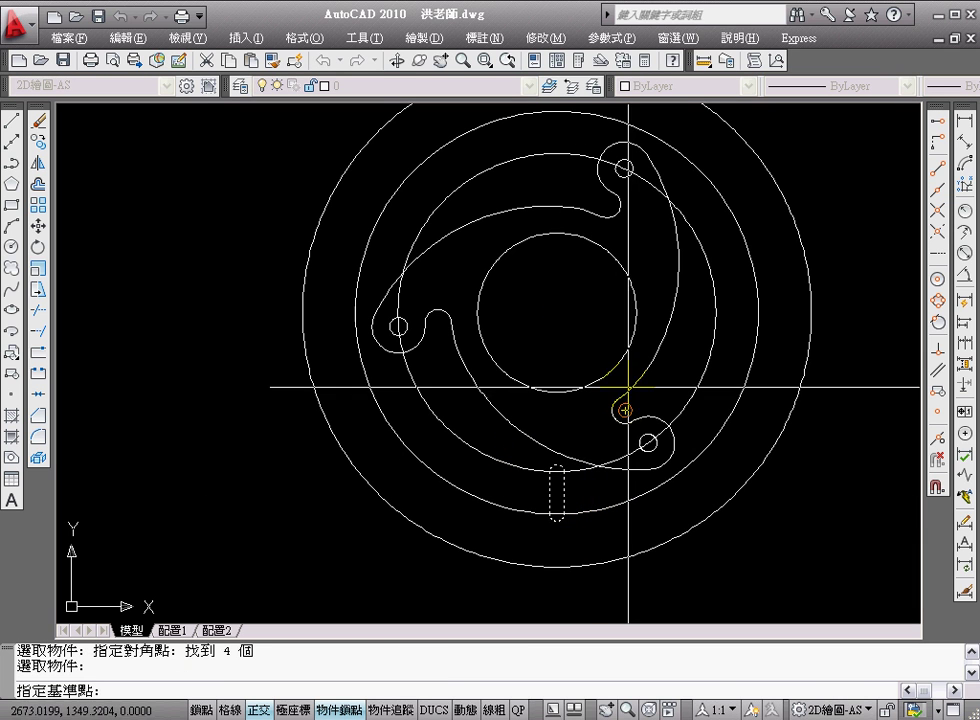
{"action": "left_click", "coordinate": [558, 311]}
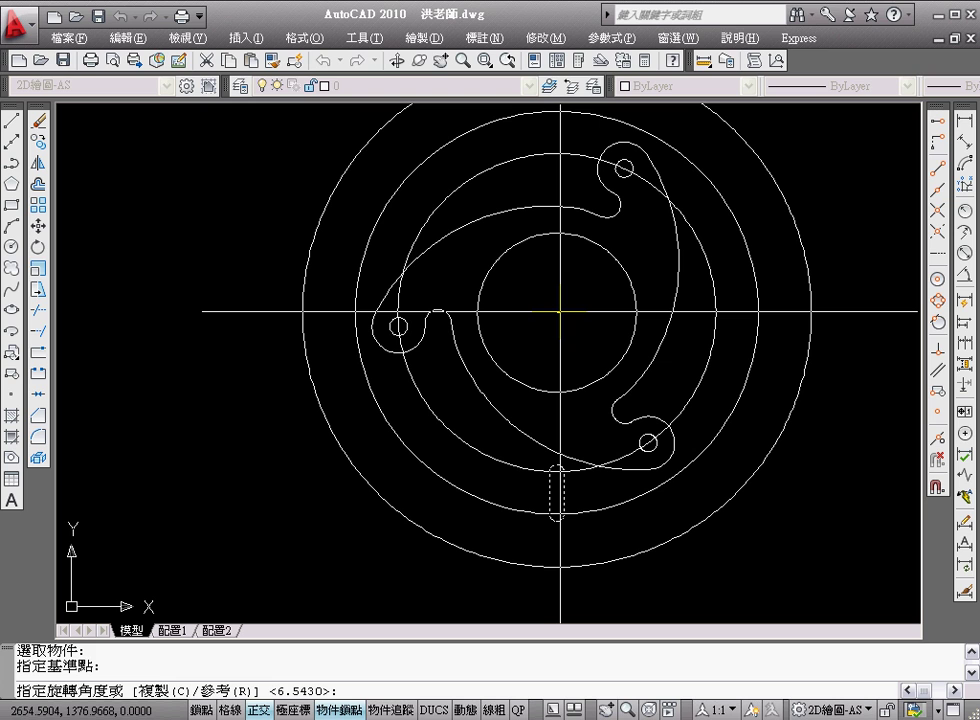
{"action": "type", "text": "c"}
{"action": "key", "text": "Return"}
{"action": "type", "text": "-15"}
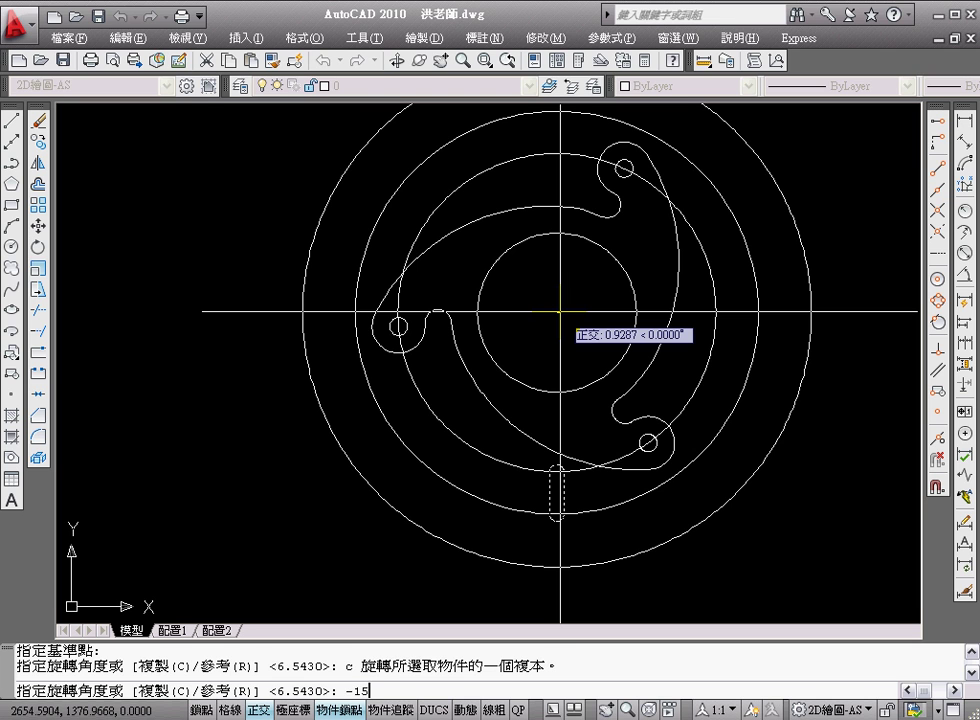
{"action": "key", "text": "Return"}
{"action": "key", "text": "Escape"}
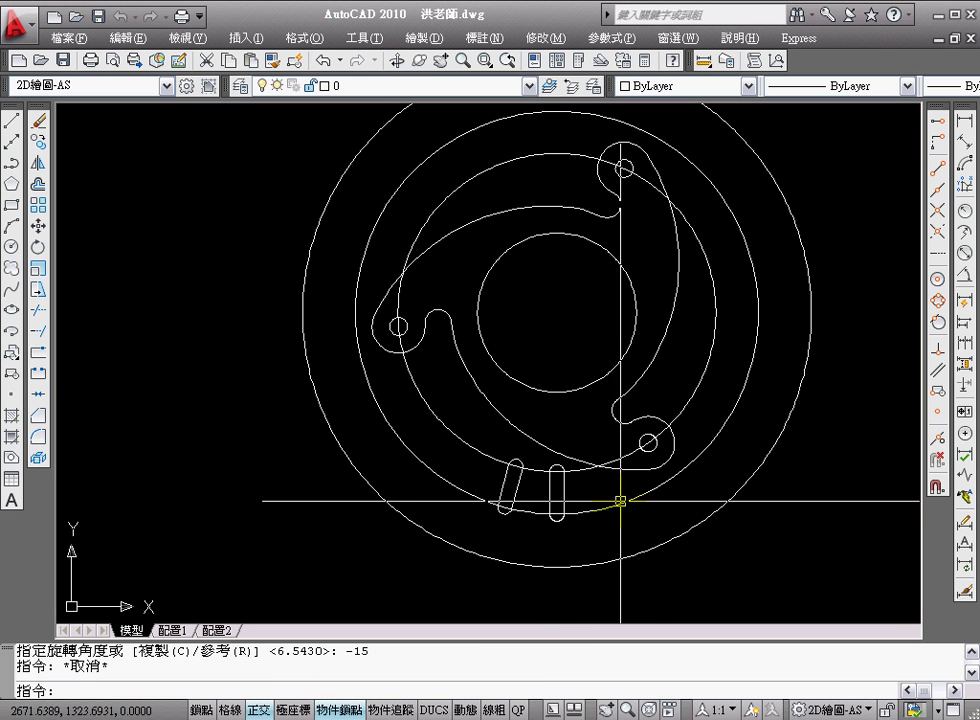
Mirror the lower slot pair about a horizontal axis through the flange centre.
{"action": "type", "text": "mi"}
{"action": "key", "text": "Return"}
{"action": "left_click", "coordinate": [486, 437]}
{"action": "left_click", "coordinate": [580, 548]}
{"action": "key", "text": "Return"}
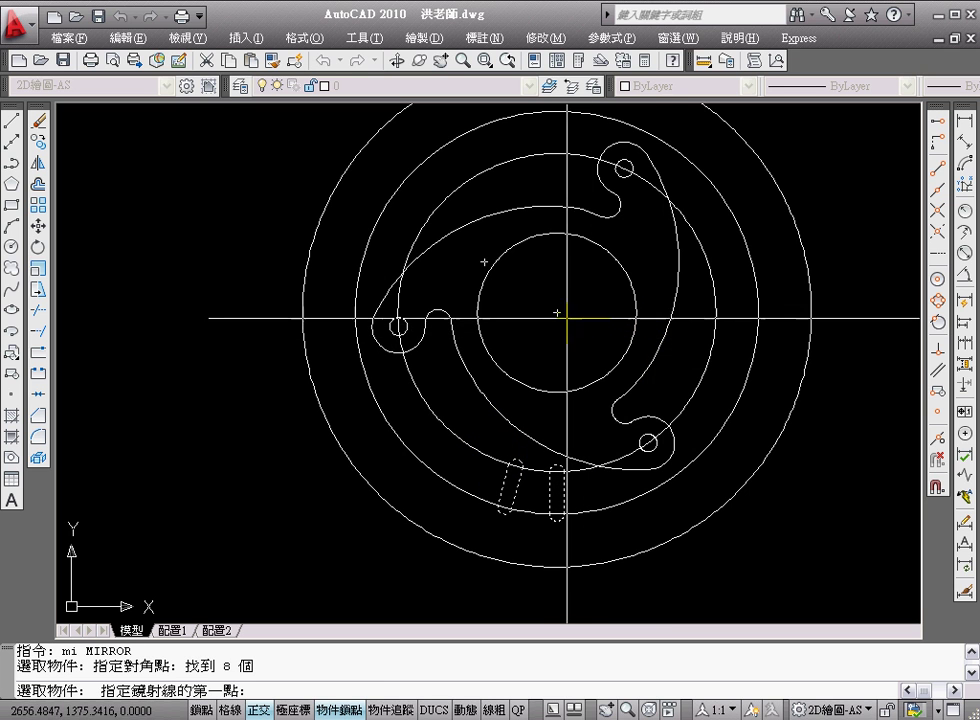
{"action": "left_click", "coordinate": [557, 313]}
{"action": "left_click", "coordinate": [834, 369]}
{"action": "key", "text": "Return"}
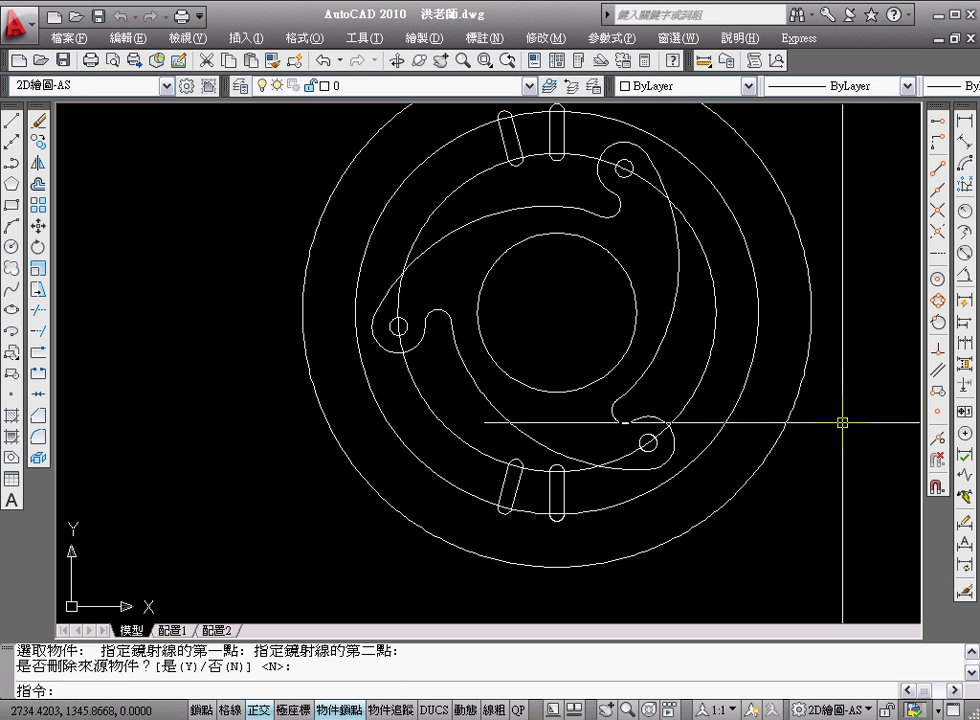
{"action": "key", "text": "Return"}
{"action": "left_click", "coordinate": [483, 425]}
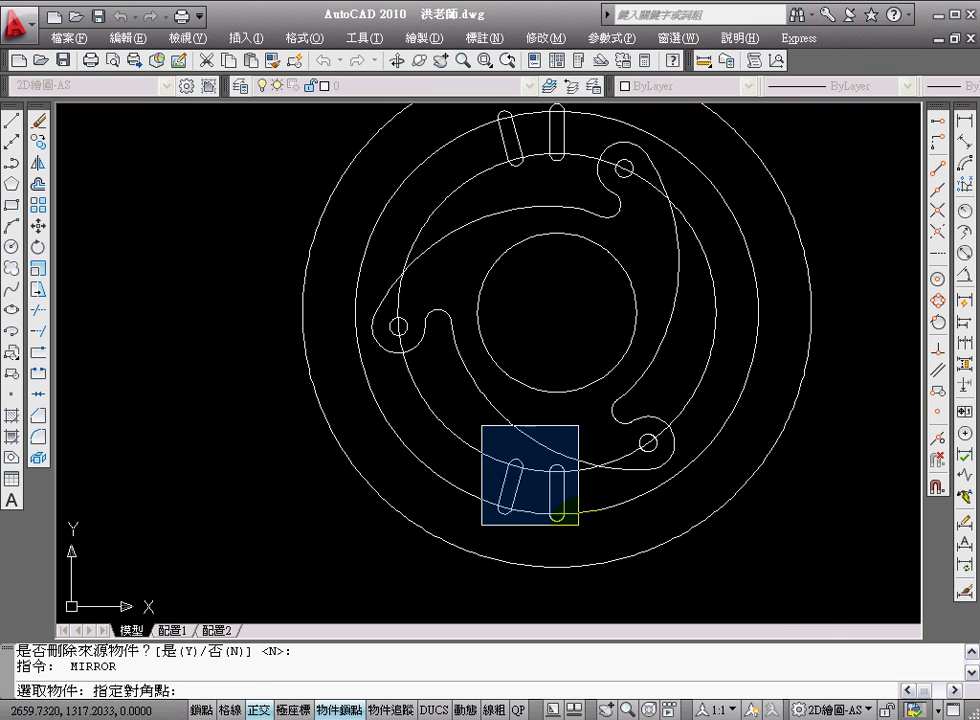
{"action": "key", "text": "Escape"}
{"action": "key", "text": "Escape"}
Start rotating the lower slot pair about the centre, then cancel the reference option.
{"action": "type", "text": "ro"}
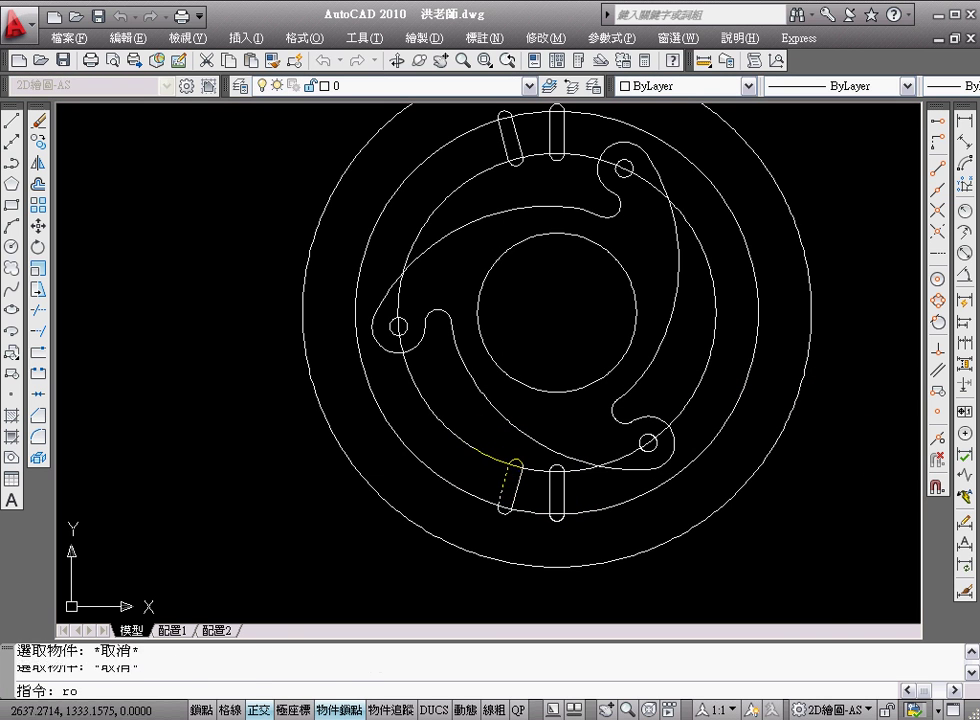
{"action": "key", "text": "Return"}
{"action": "left_click", "coordinate": [477, 421]}
{"action": "left_click", "coordinate": [603, 553]}
{"action": "key", "text": "Return"}
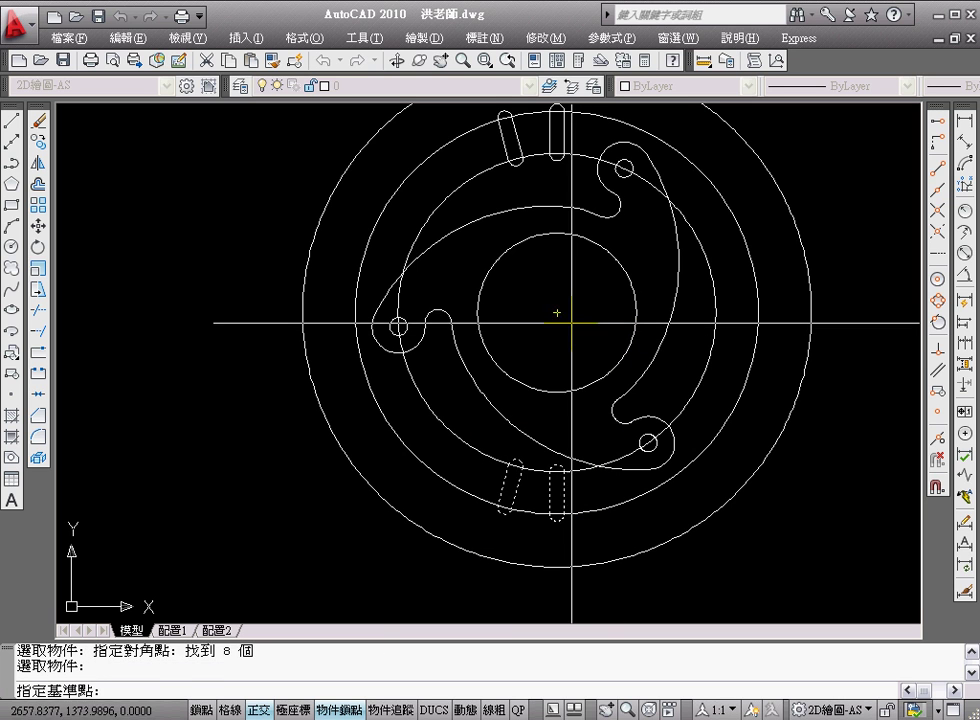
{"action": "left_click", "coordinate": [558, 315]}
{"action": "type", "text": "r"}
{"action": "key", "text": "Return"}
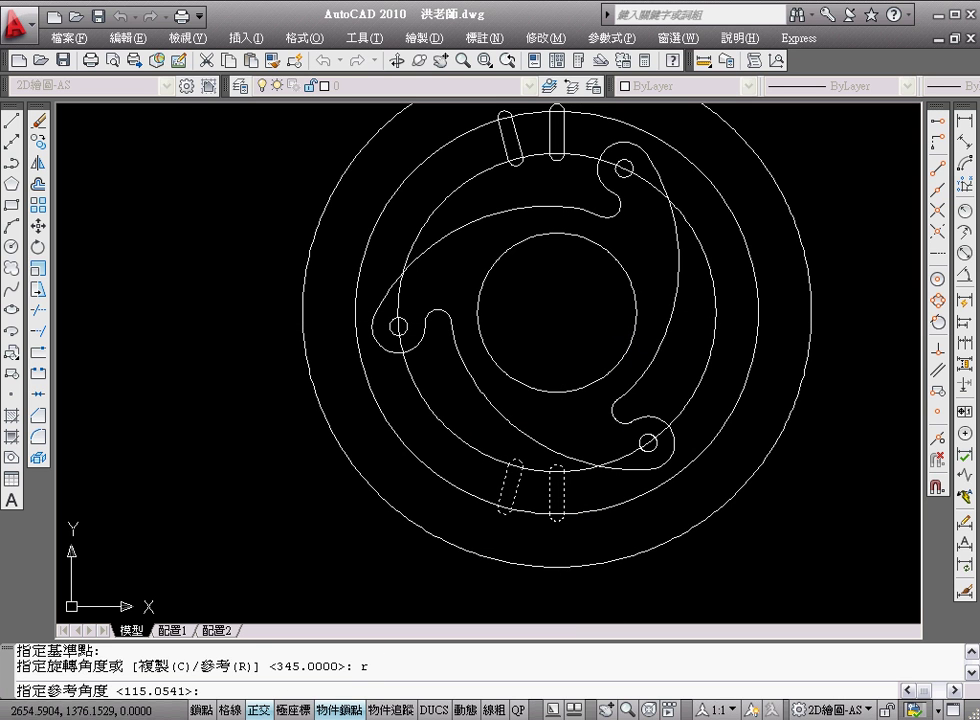
{"action": "key", "text": "Escape"}
Add a 90° rotated copy of the lower slot pair about the flange centre.
{"action": "key", "text": "Return"}
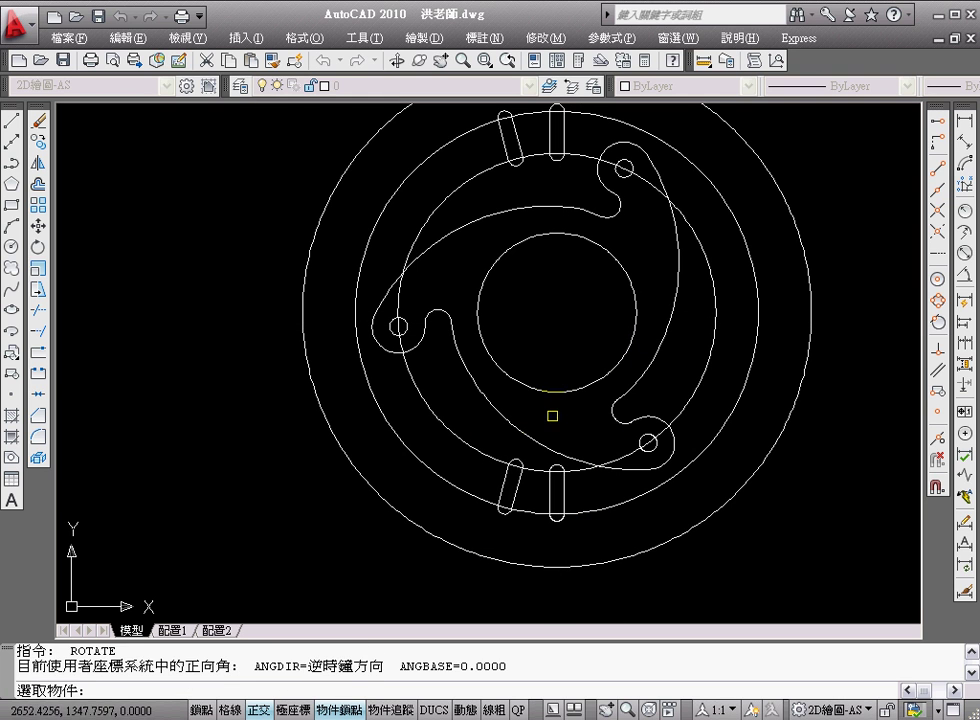
{"action": "left_click", "coordinate": [483, 422]}
{"action": "left_click", "coordinate": [591, 528]}
{"action": "key", "text": "Return"}
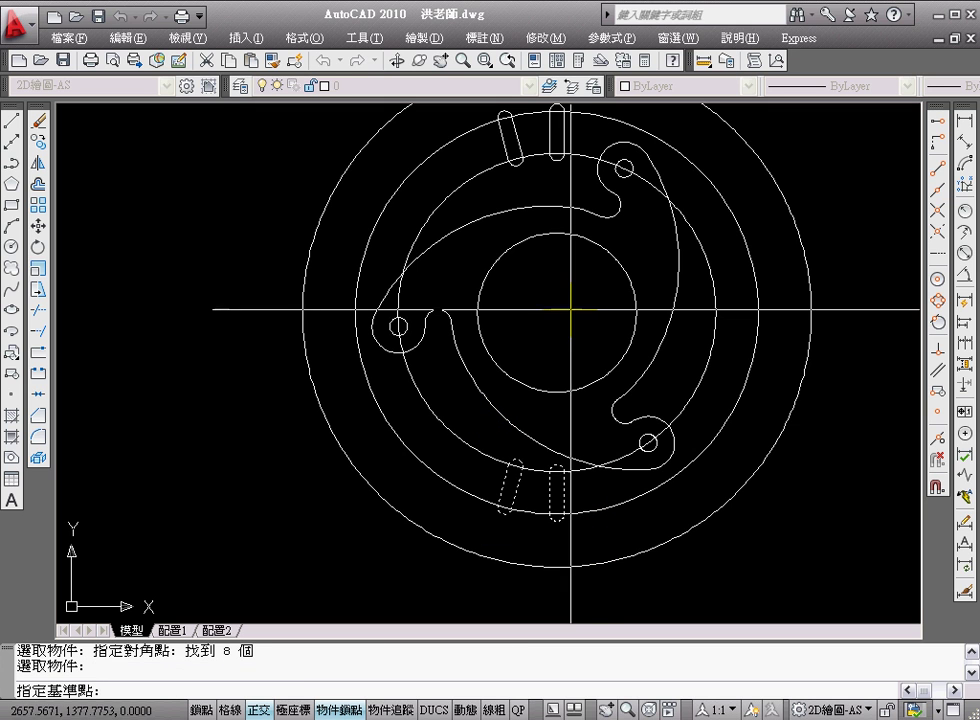
{"action": "left_click", "coordinate": [557, 312]}
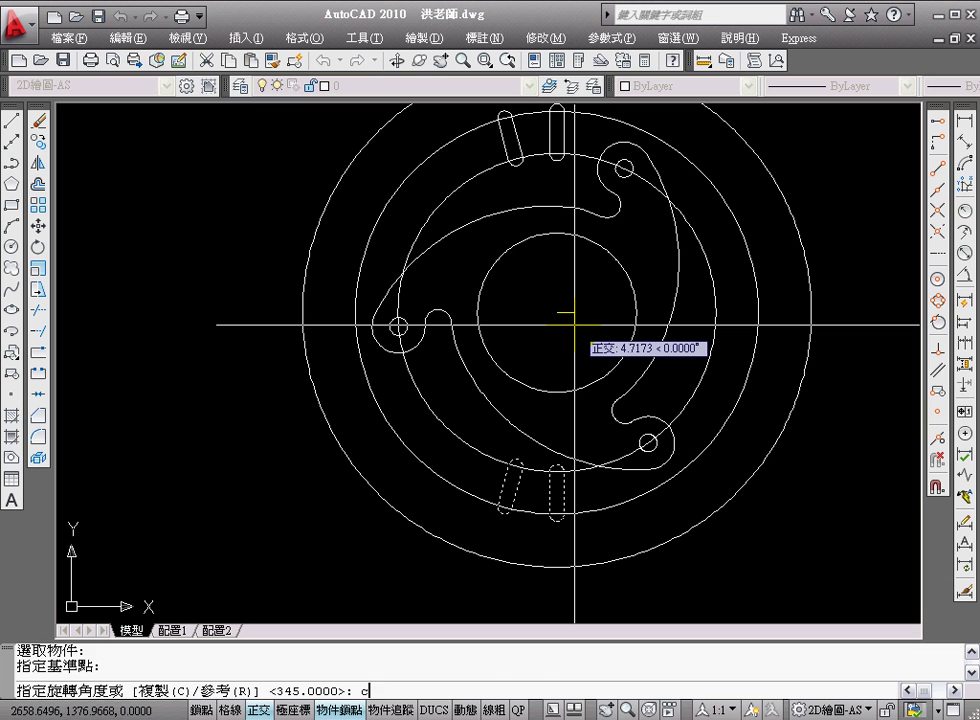
{"action": "key", "text": "Return"}
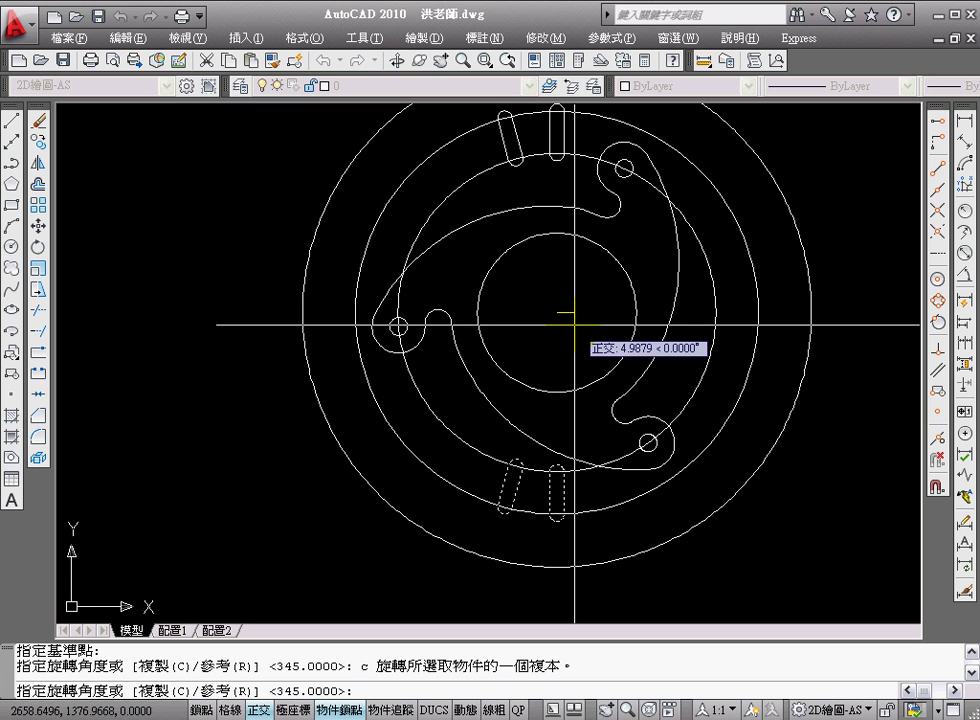
{"action": "type", "text": "90"}
{"action": "key", "text": "Return"}
{"action": "key", "text": "Escape"}
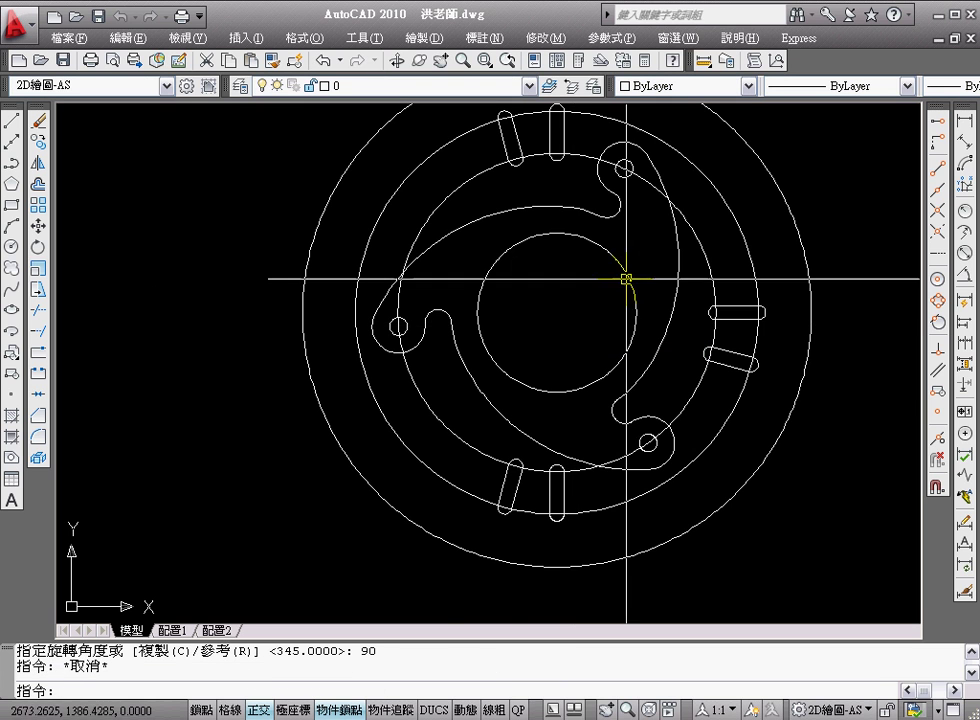
{"action": "middle_click_drag", "start_coordinate": [583, 306], "coordinate": [583, 375]}
{"action": "type", "text": "ro"}
{"action": "key", "text": "Return"}
Rotate the lower slot pair -30° about the flange centre.
{"action": "left_click", "coordinate": [476, 520]}
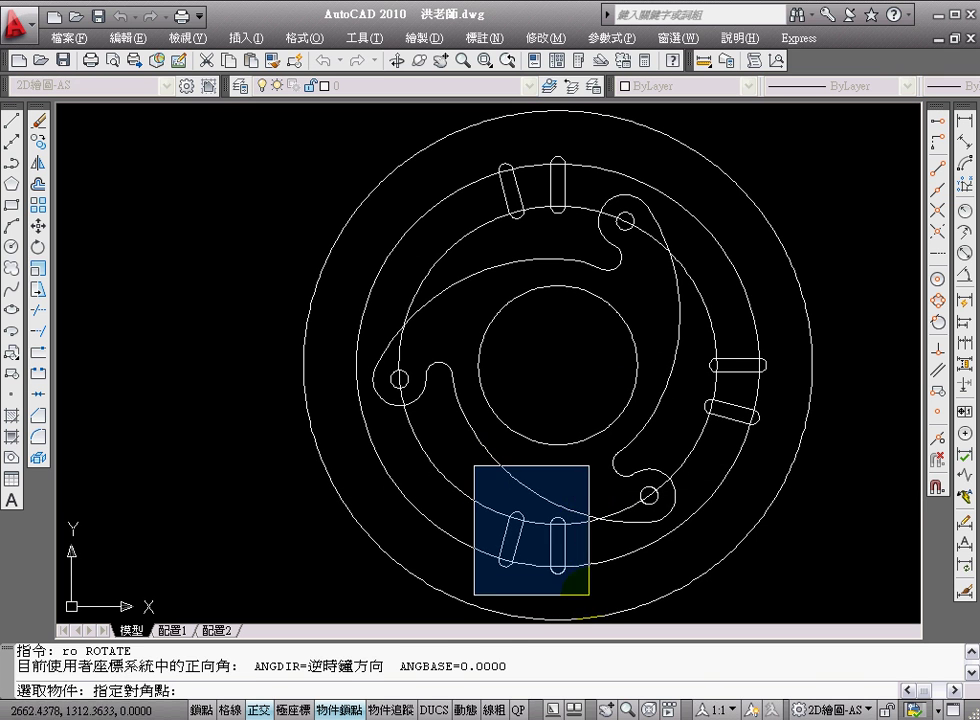
{"action": "left_click", "coordinate": [600, 588]}
{"action": "key", "text": "Return"}
{"action": "left_click", "coordinate": [558, 368]}
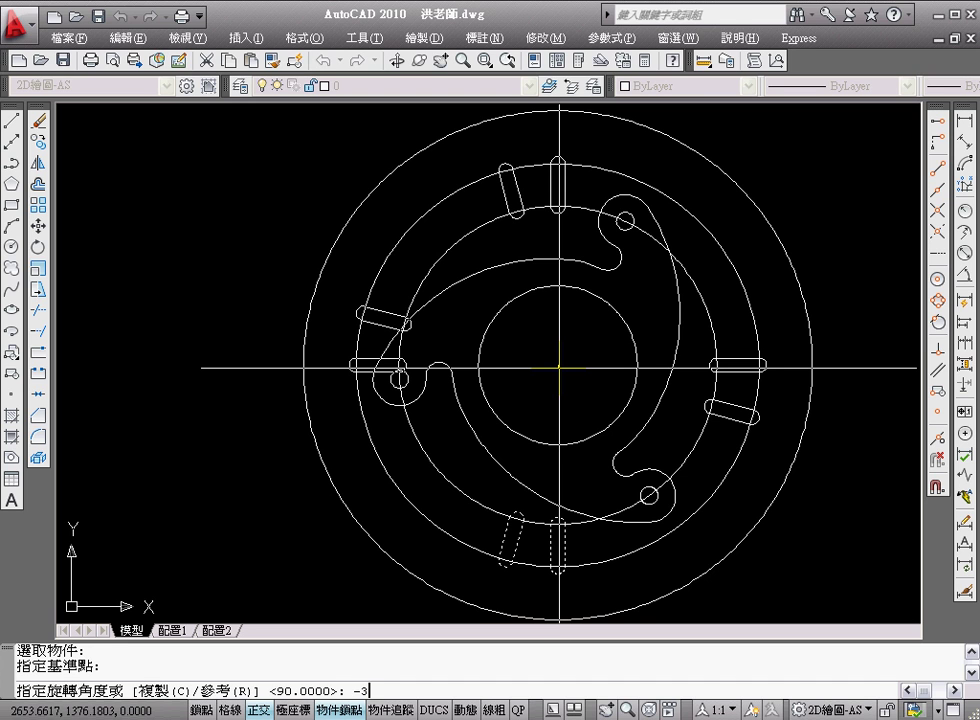
{"action": "type", "text": "0"}
{"action": "key", "text": "Return"}
Rotate the upper slot pair 25° about the flange centre.
{"action": "key", "text": "Return"}
{"action": "left_click", "coordinate": [482, 140]}
{"action": "left_click", "coordinate": [590, 236]}
{"action": "key", "text": "Return"}
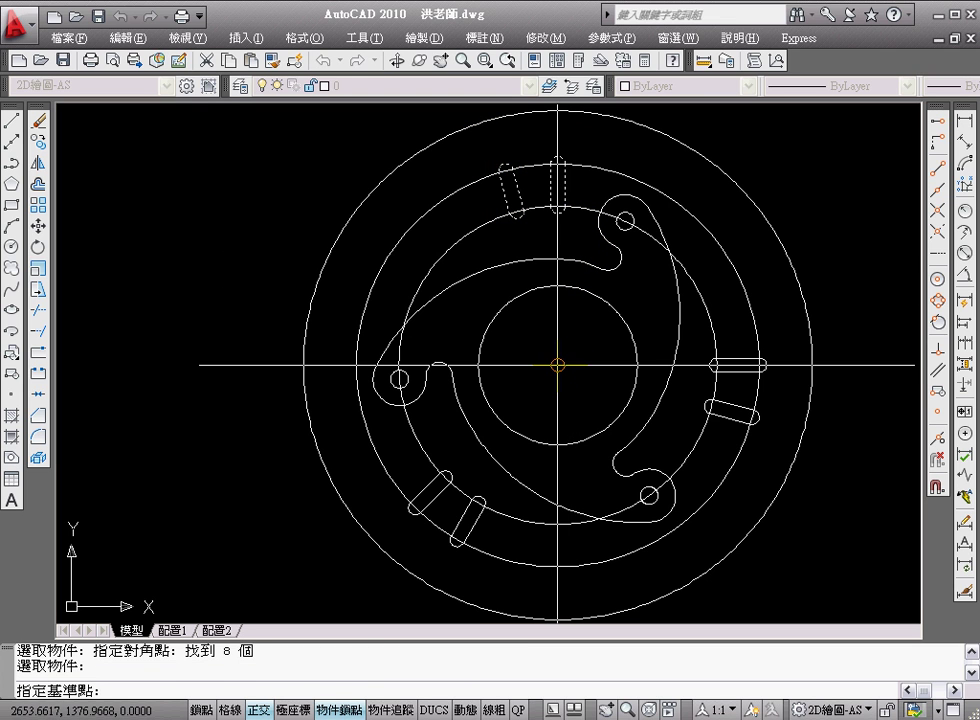
{"action": "left_click", "coordinate": [557, 365]}
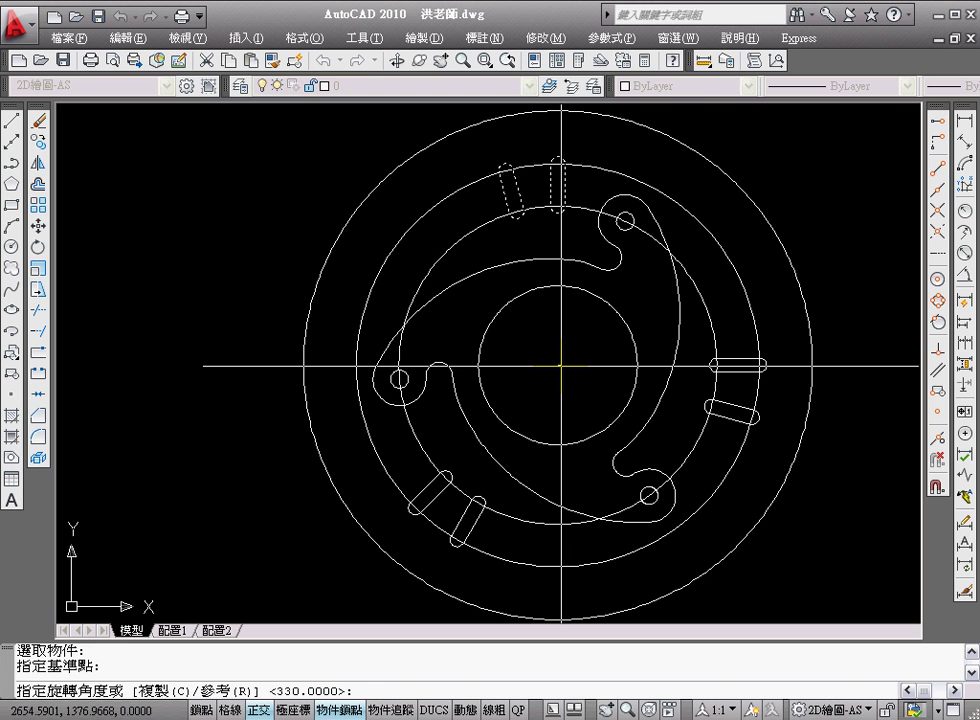
{"action": "type", "text": "25"}
{"action": "key", "text": "Return"}
Rotate the right slot pair -15° about the flange centre.
{"action": "key", "text": "Return"}
{"action": "left_click", "coordinate": [692, 338]}
{"action": "left_click", "coordinate": [762, 445]}
{"action": "key", "text": "Return"}
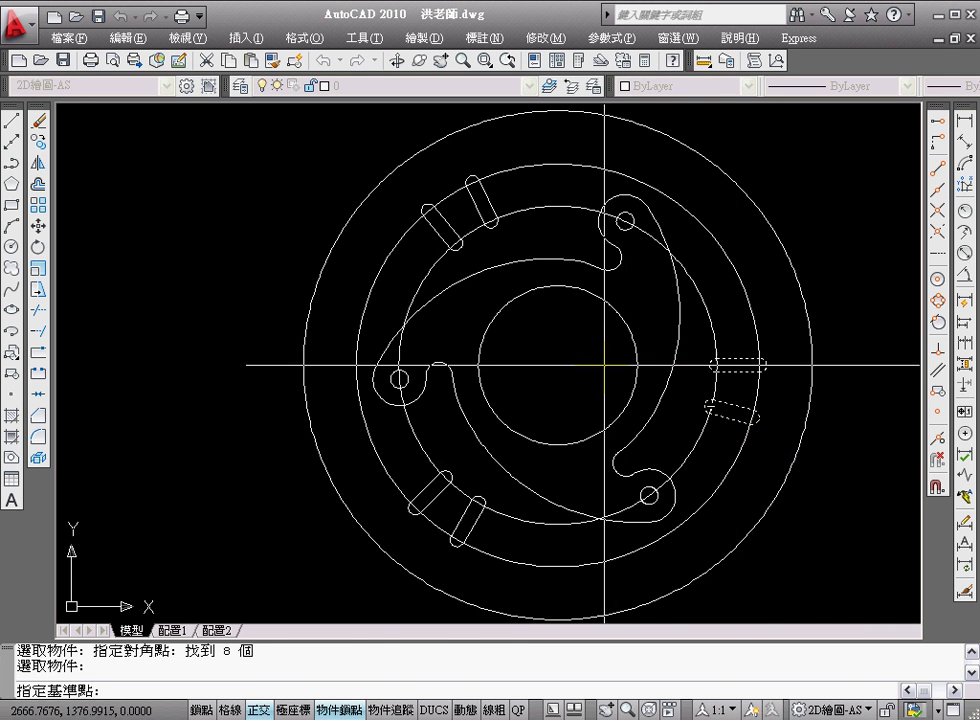
{"action": "left_click", "coordinate": [557, 365]}
{"action": "type", "text": "-15"}
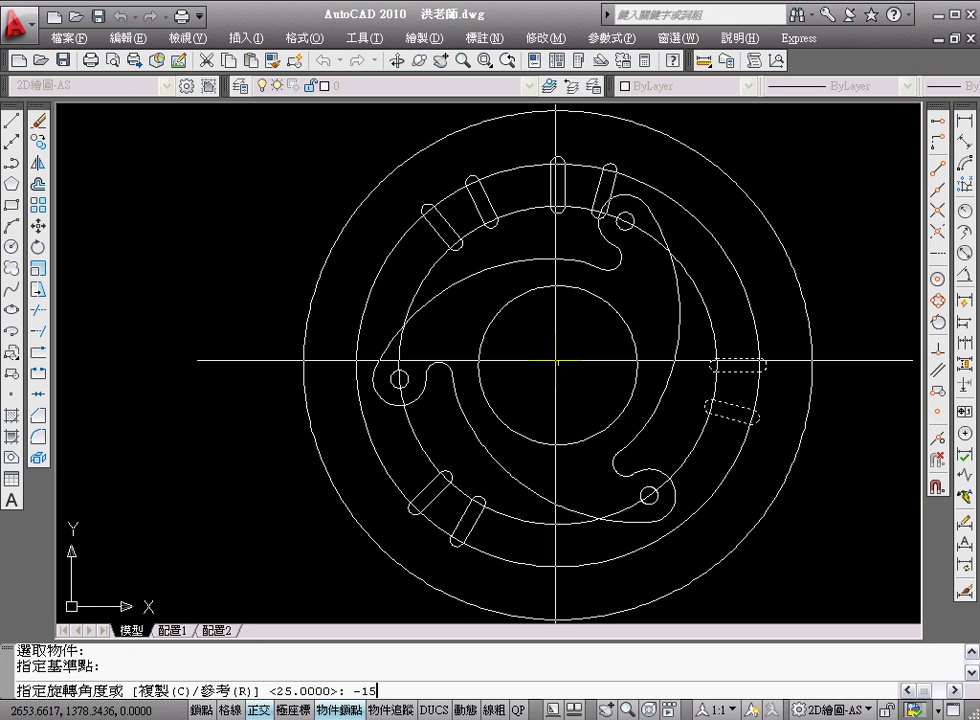
{"action": "key", "text": "Return"}
{"action": "key", "text": "Escape"}
{"action": "key", "text": "Escape"}
{"action": "type", "text": "e"}
{"action": "key", "text": "Return"}
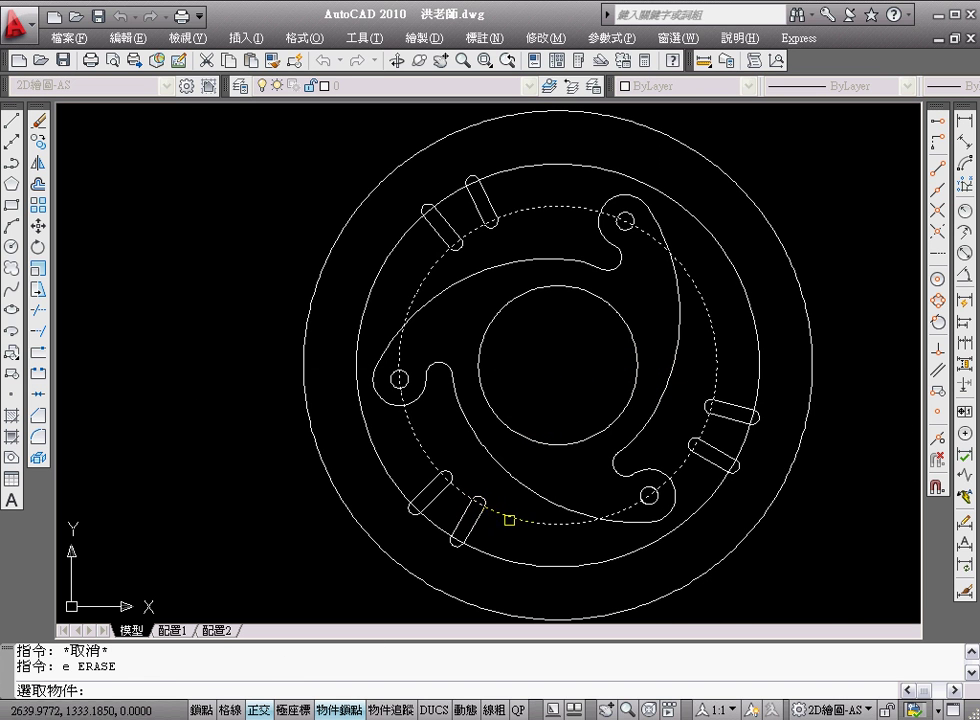
Erase the two middle ring circles.
{"action": "left_click", "coordinate": [512, 564]}
{"action": "left_click", "coordinate": [470, 540]}
{"action": "key", "text": "Return"}
{"action": "middle_click_drag", "start_coordinate": [549, 380], "coordinate": [539, 360]}
Draw a horizontal construction line through the flange centre and offset it 12.5 upward.
{"action": "left_click", "coordinate": [12, 143]}
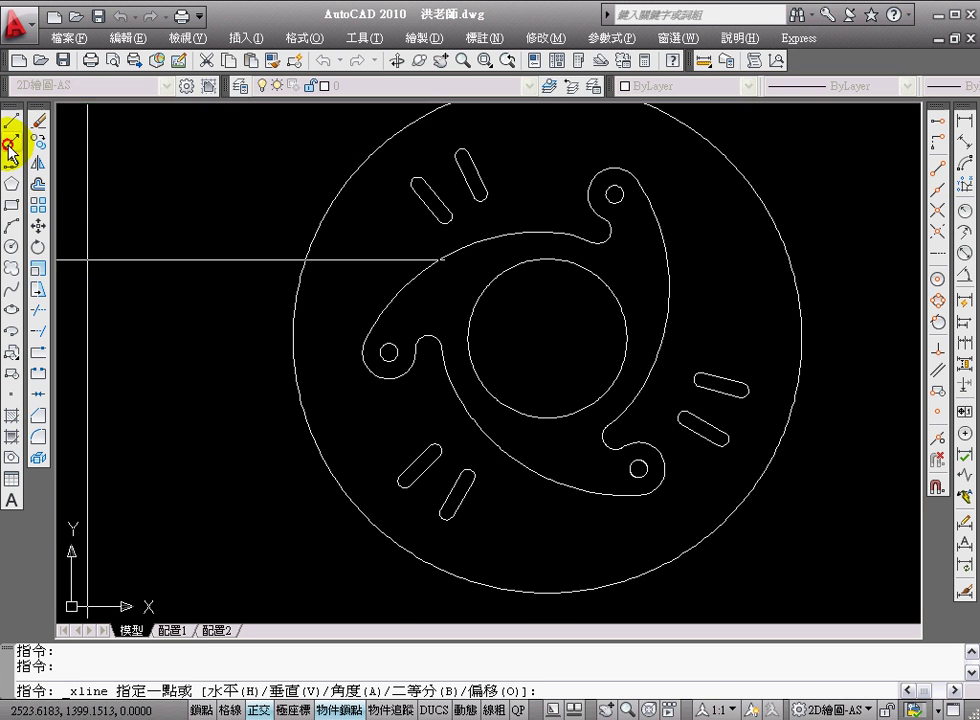
{"action": "left_click", "coordinate": [650, 345]}
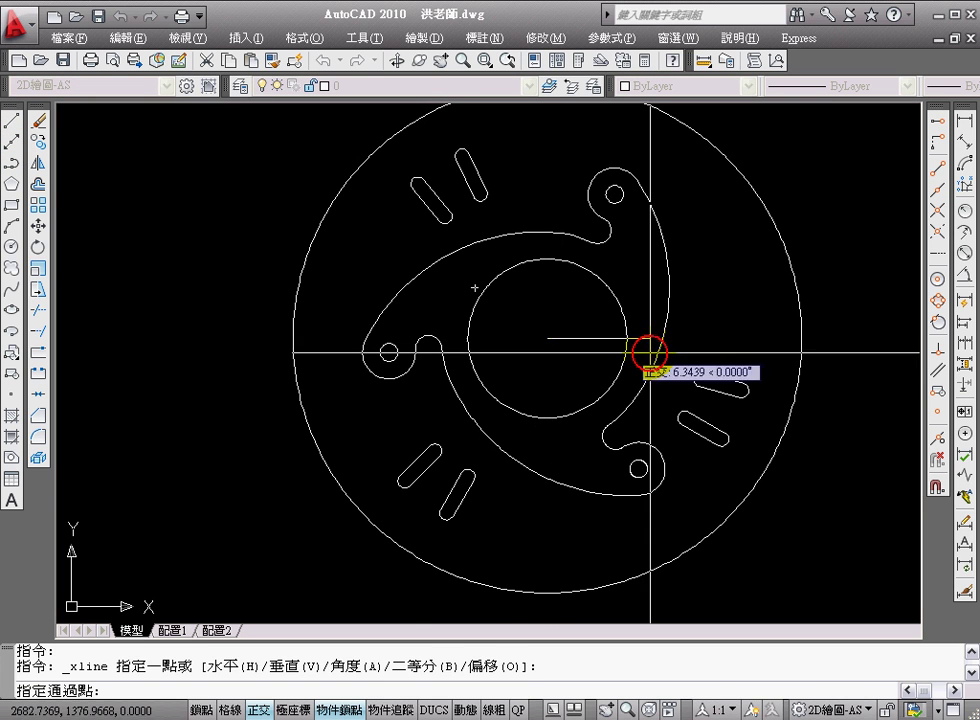
{"action": "left_click", "coordinate": [880, 389]}
{"action": "key", "text": "Return"}
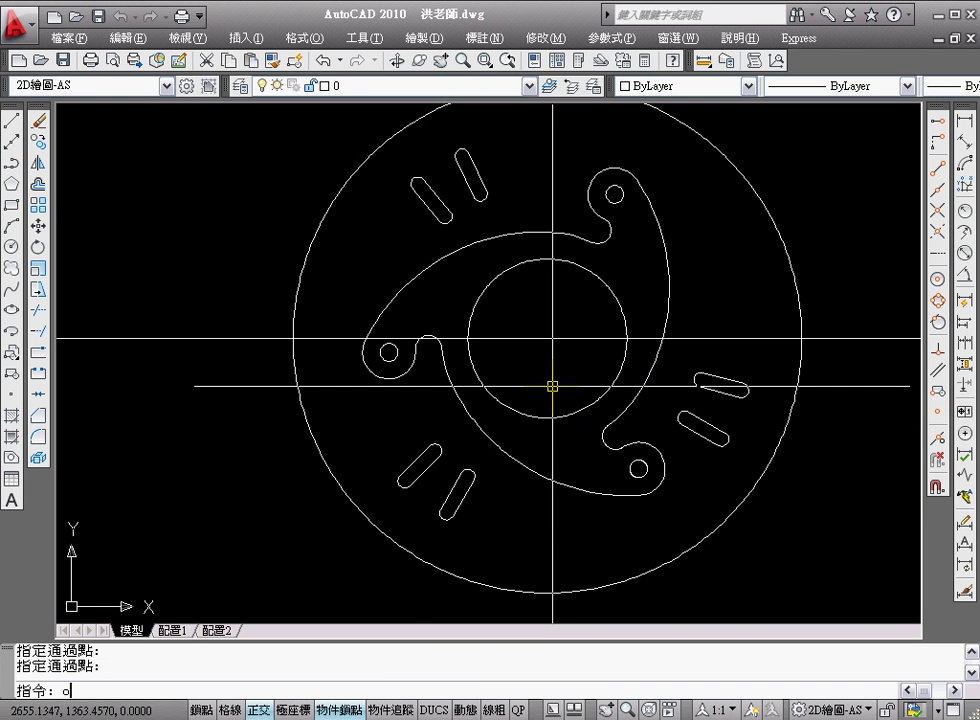
{"action": "key", "text": "Return"}
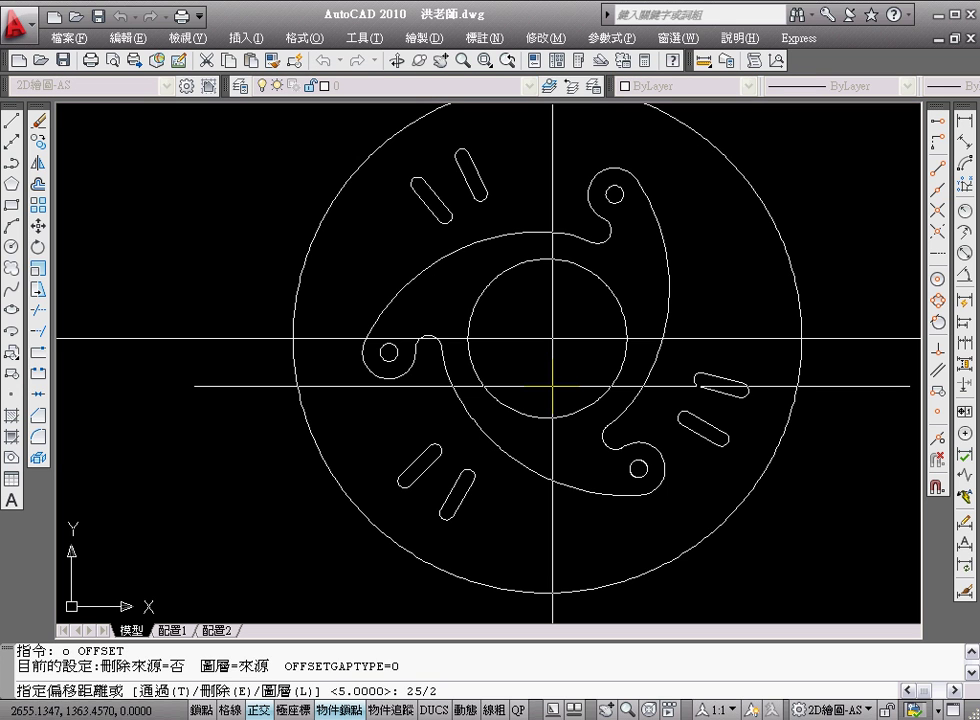
{"action": "key", "text": "Return"}
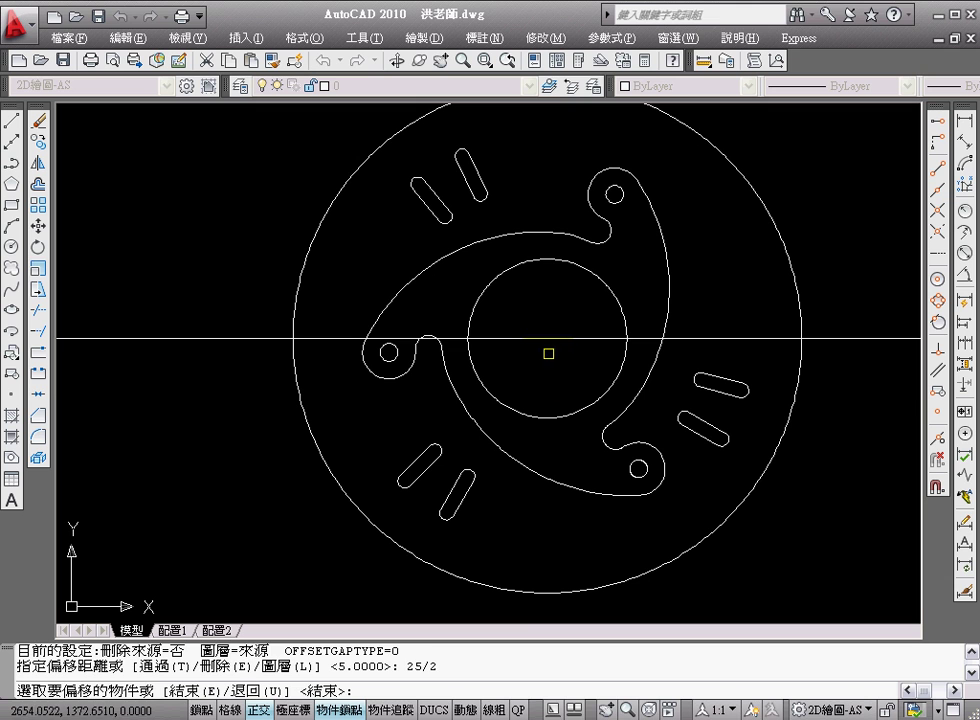
{"action": "left_click", "coordinate": [548, 340]}
{"action": "left_click", "coordinate": [546, 327]}
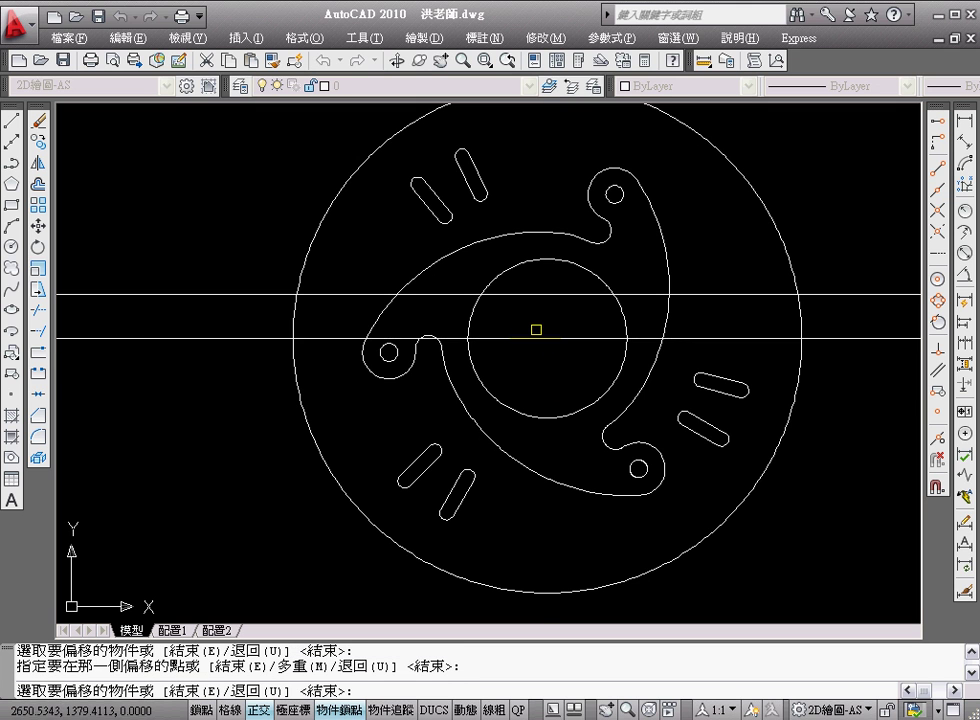
{"action": "key", "text": "Return"}
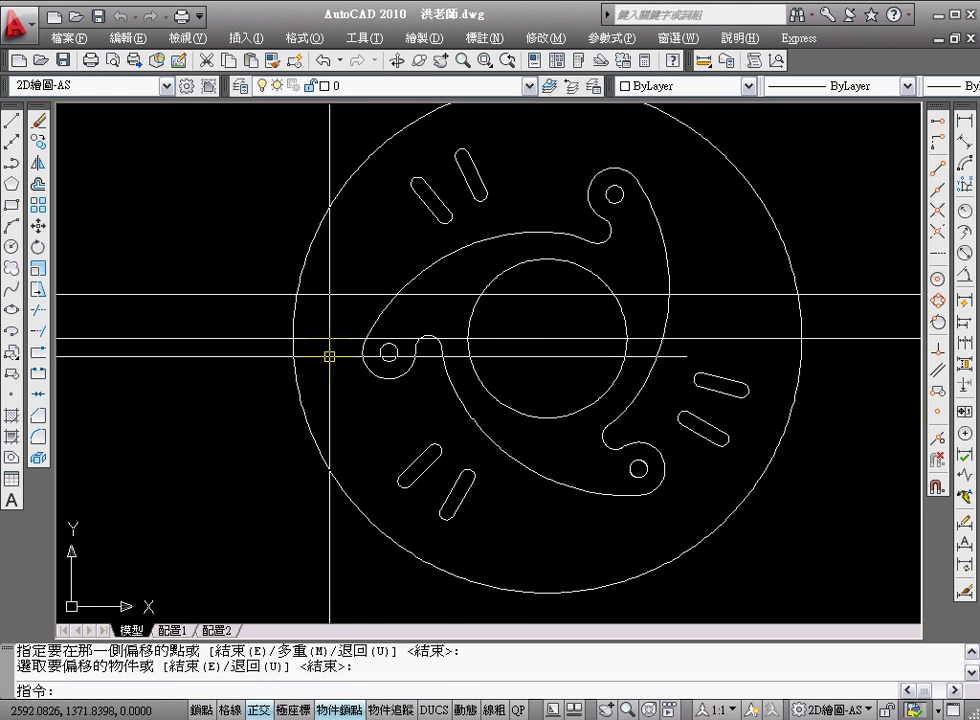
Draw a vertical line up from the outer circle's left intersection and offset it 17.5 left.
{"action": "type", "text": "l"}
{"action": "key", "text": "Return"}
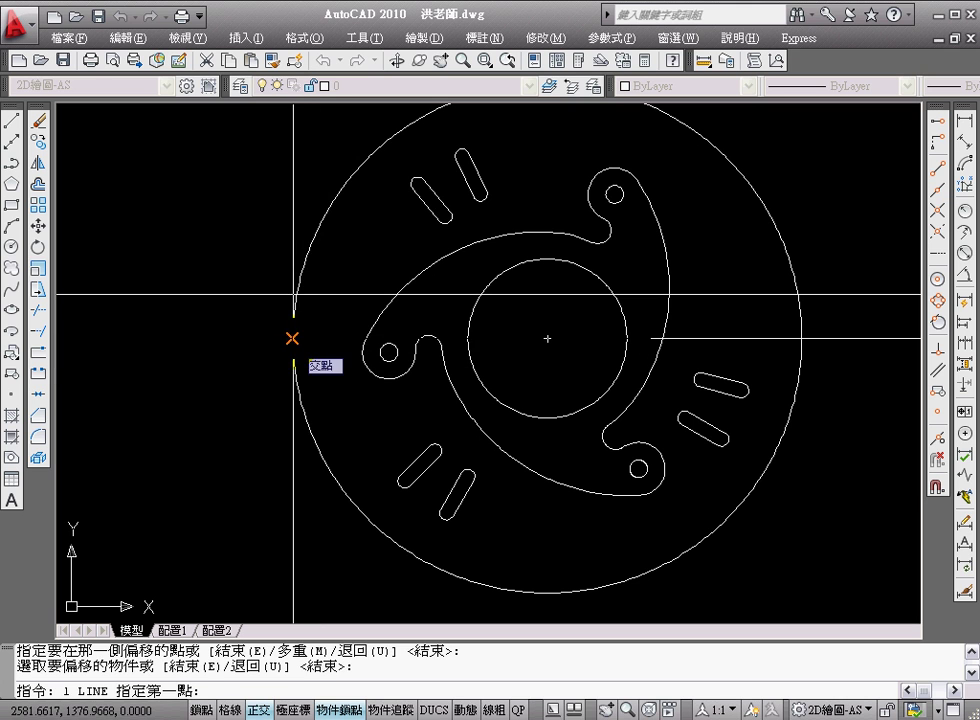
{"action": "left_click", "coordinate": [292, 338]}
{"action": "left_click", "coordinate": [292, 183]}
{"action": "key", "text": "Return"}
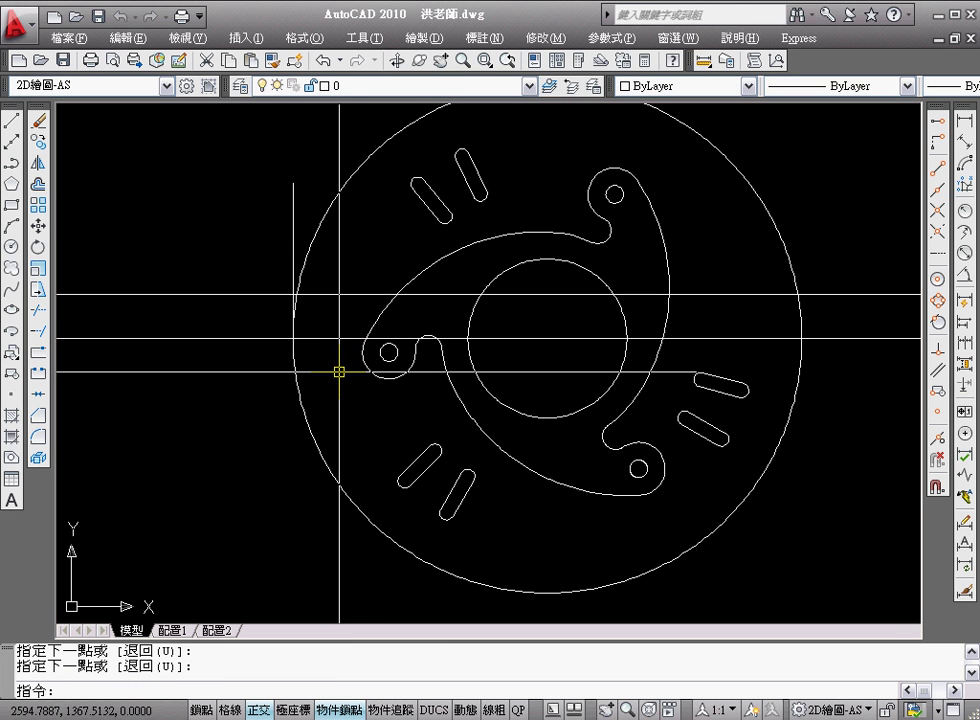
{"action": "type", "text": "o"}
{"action": "key", "text": "Return"}
{"action": "type", "text": "17"}
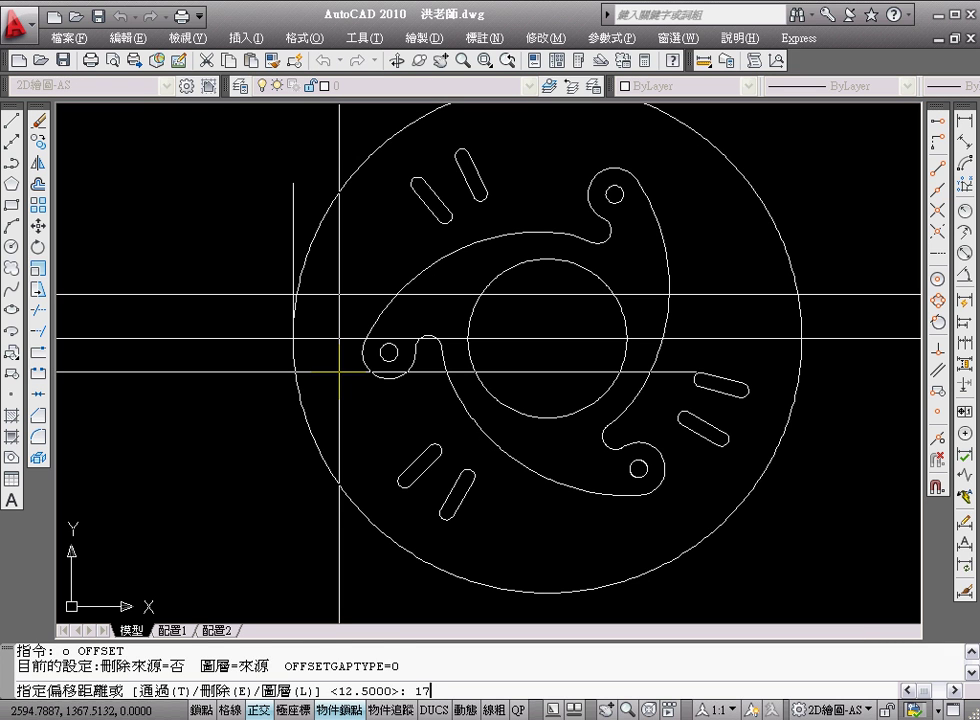
{"action": "type", "text": ".5"}
{"action": "key", "text": "Return"}
{"action": "left_click", "coordinate": [293, 235]}
{"action": "left_click", "coordinate": [270, 232]}
{"action": "key", "text": "Return"}
Start a circle centred at the left construction line intersection.
{"action": "type", "text": "c"}
{"action": "key", "text": "Return"}
{"action": "left_click", "coordinate": [231, 292]}
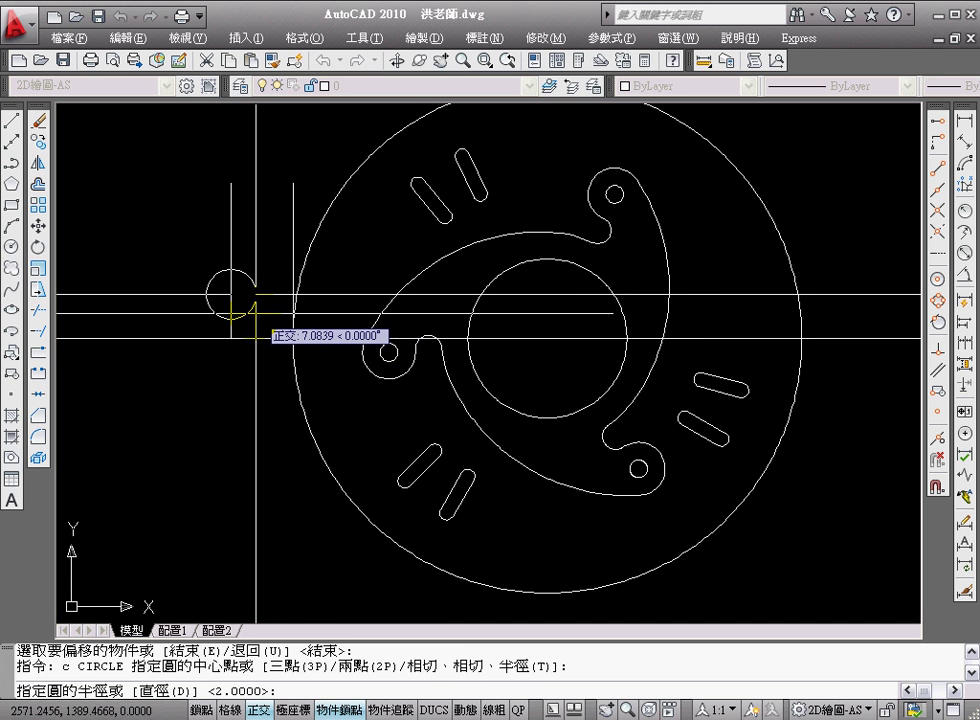
Draw a diameter-6 hole and a concentric radius-7.5 circle at the intersection.
{"action": "type", "text": "d"}
{"action": "key", "text": "Return"}
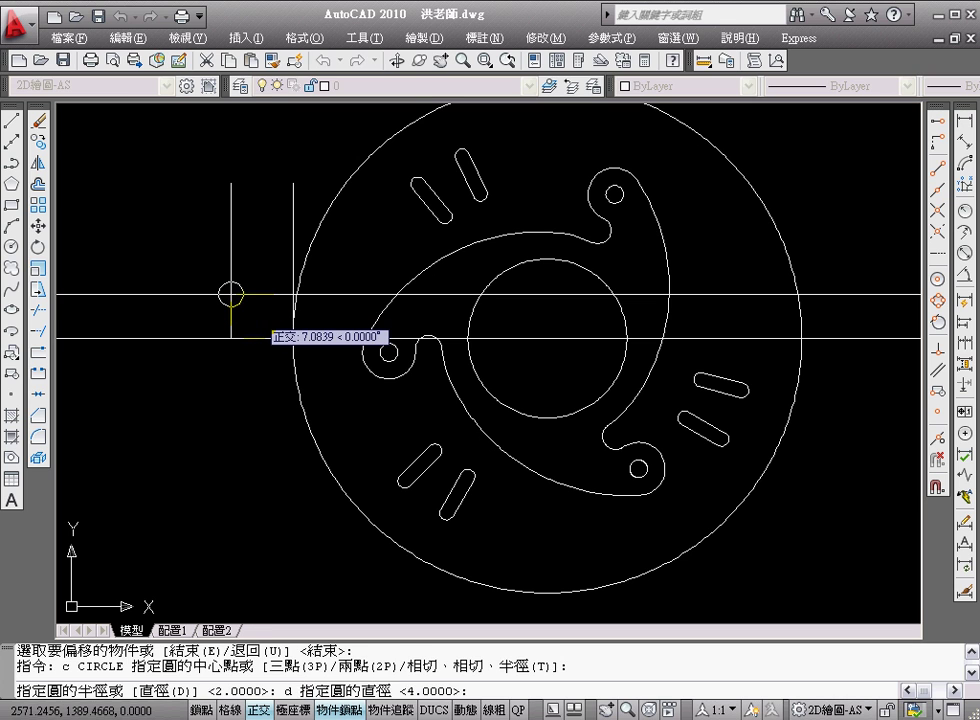
{"action": "type", "text": "6"}
{"action": "key", "text": "Return"}
{"action": "key", "text": "Return"}
{"action": "type", "text": "@"}
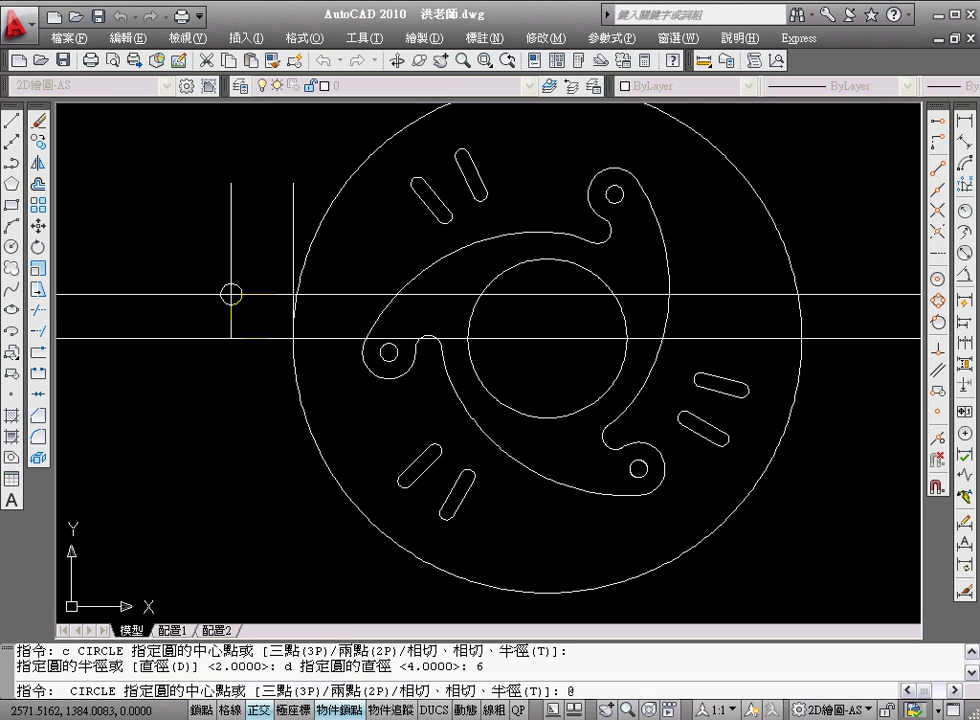
{"action": "key", "text": "Return"}
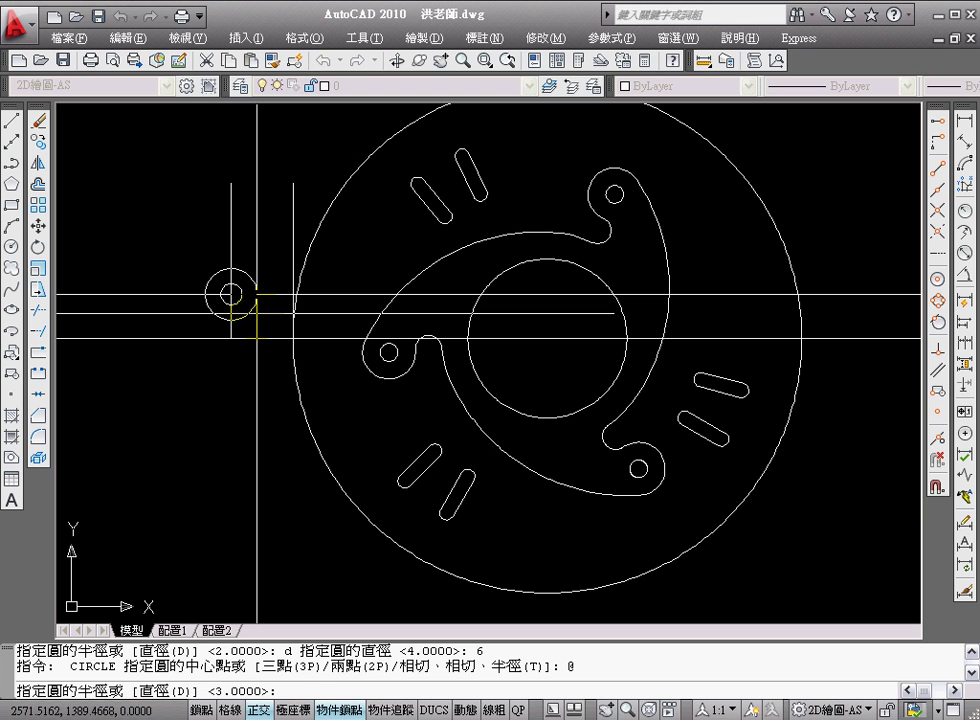
{"action": "type", "text": "7.5"}
{"action": "key", "text": "Return"}
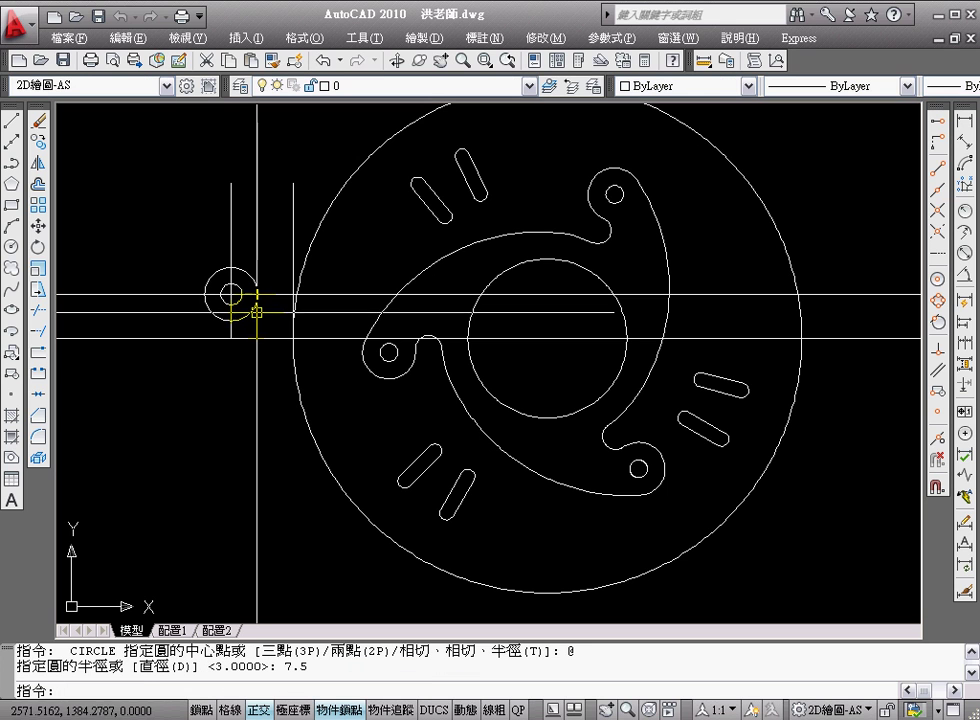
Draw a line tangent to the 7.5 lug circle ending on the outer flange circle.
{"action": "type", "text": "l"}
{"action": "key", "text": "Return"}
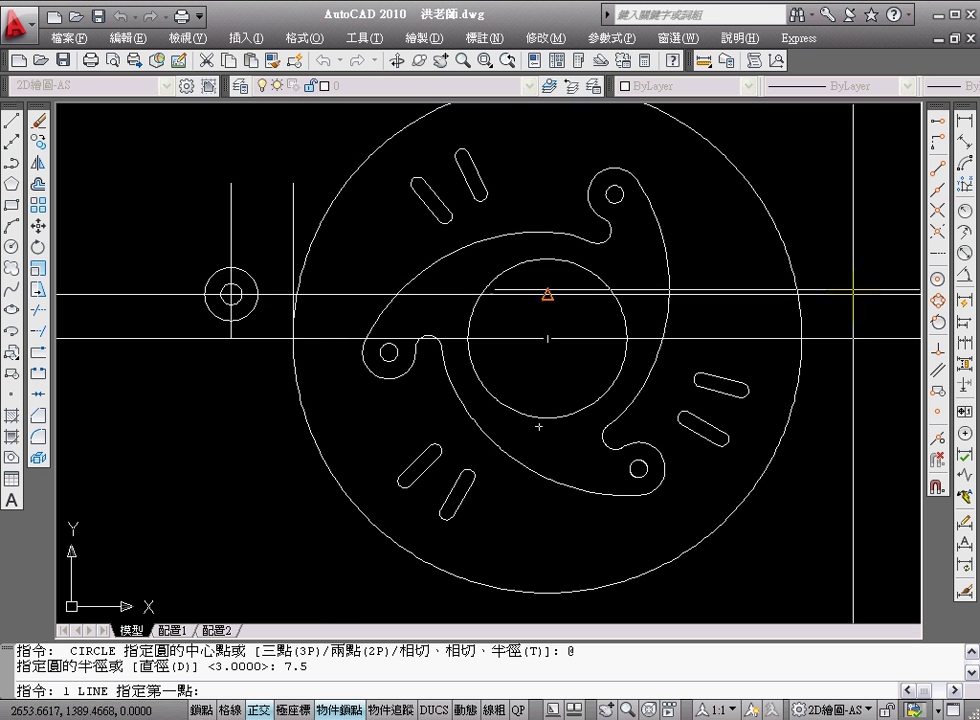
{"action": "left_click", "coordinate": [937, 323]}
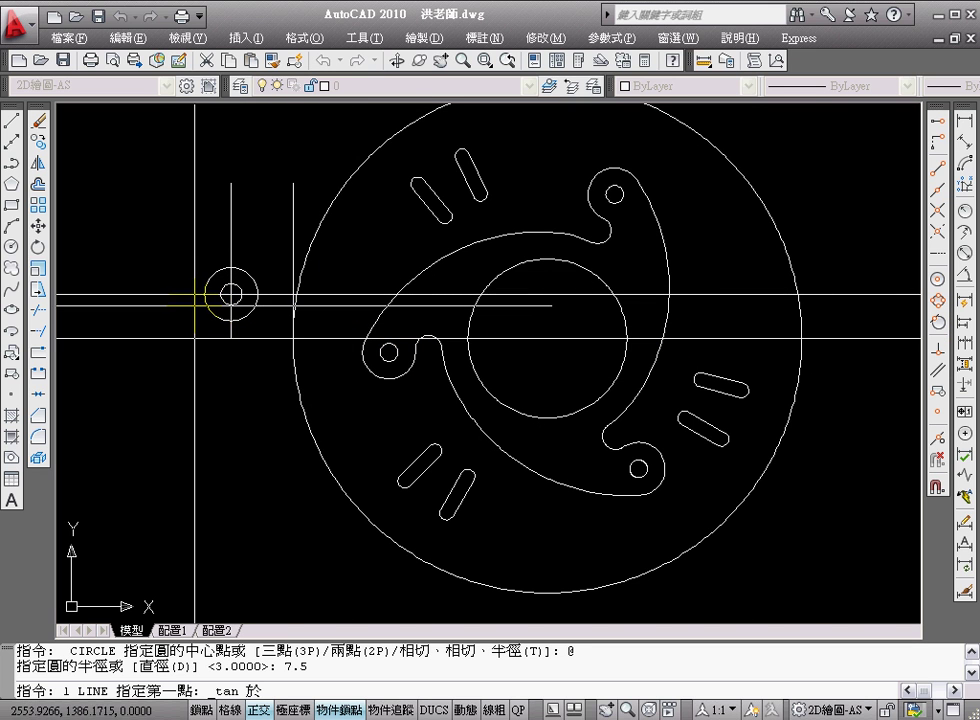
{"action": "left_click", "coordinate": [208, 292]}
{"action": "left_click", "coordinate": [292, 338]}
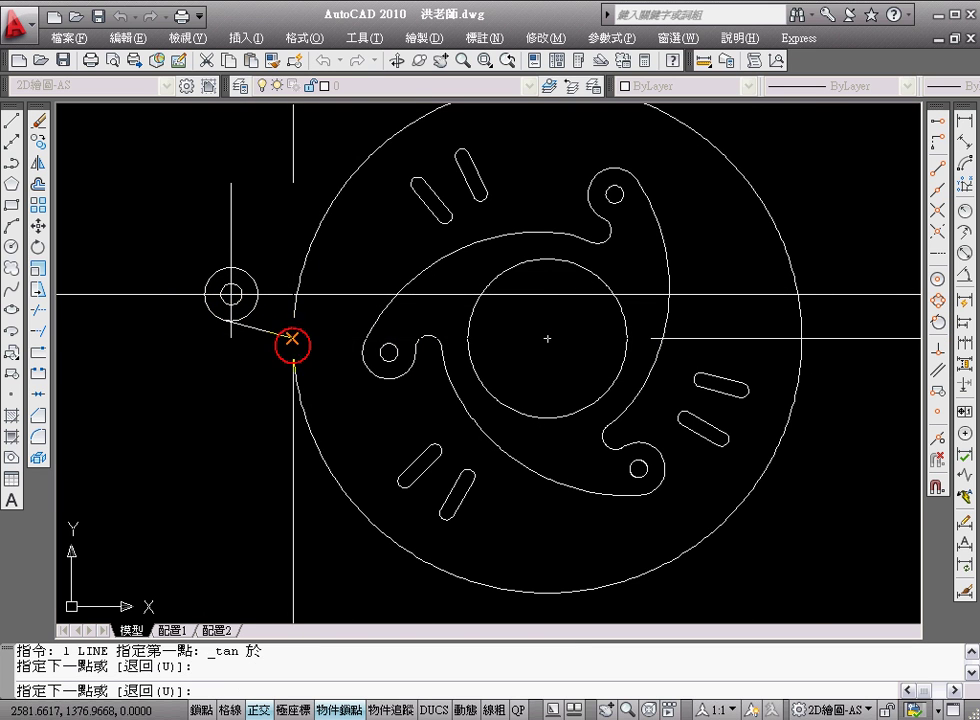
{"action": "key", "text": "Return"}
Mirror the tangent line about a horizontal axis through the lug centre.
{"action": "type", "text": "mi"}
{"action": "key", "text": "Return"}
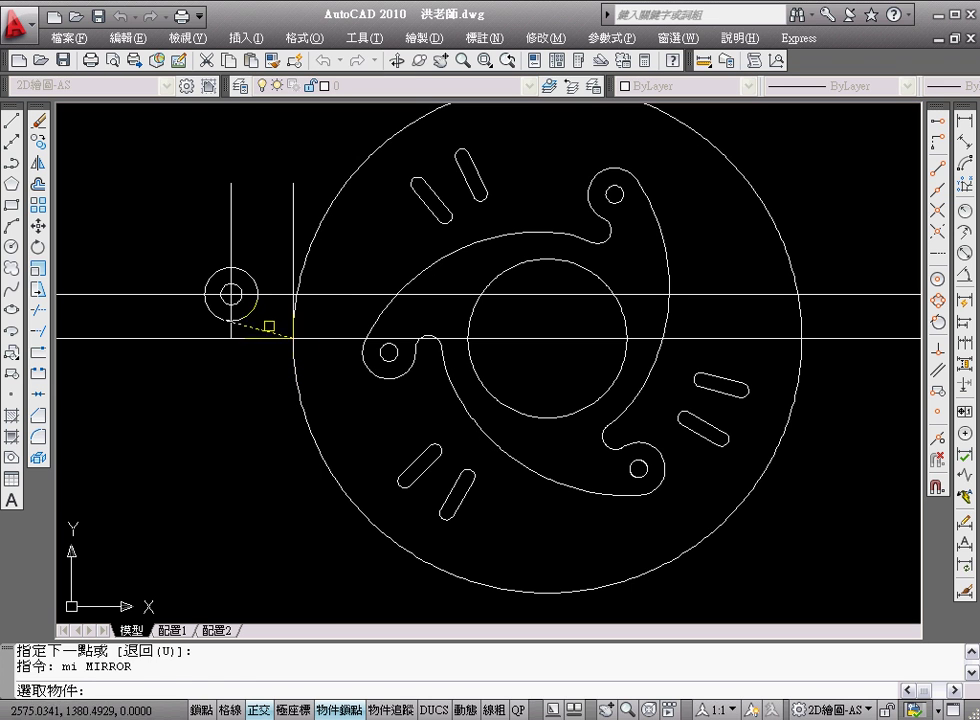
{"action": "left_click", "coordinate": [258, 328]}
{"action": "key", "text": "Return"}
{"action": "left_click", "coordinate": [231, 294]}
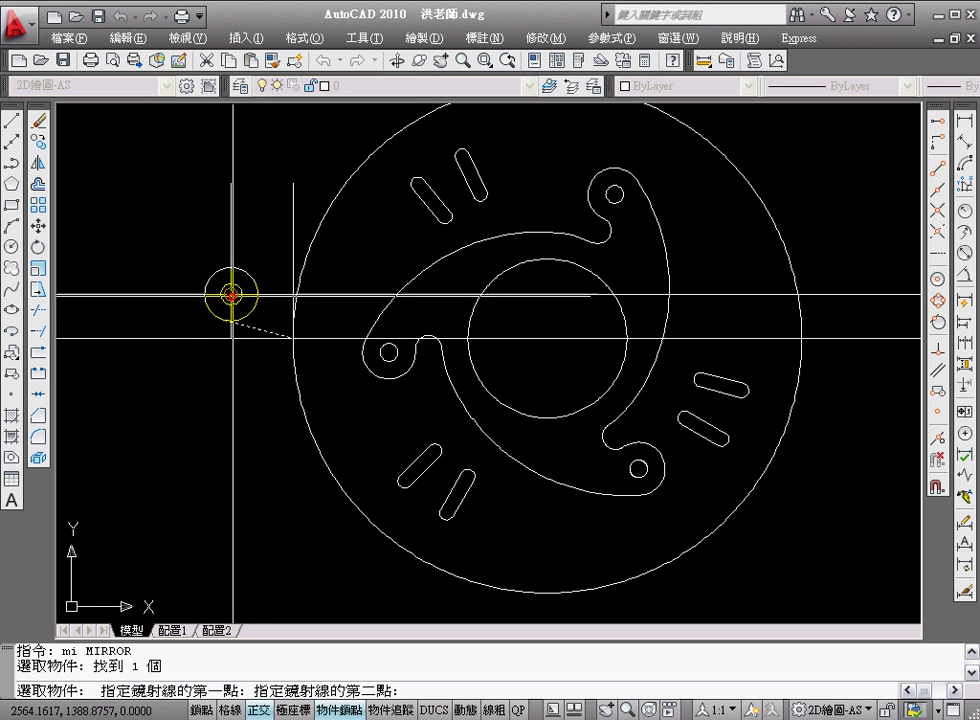
{"action": "left_click", "coordinate": [144, 254]}
{"action": "key", "text": "Return"}
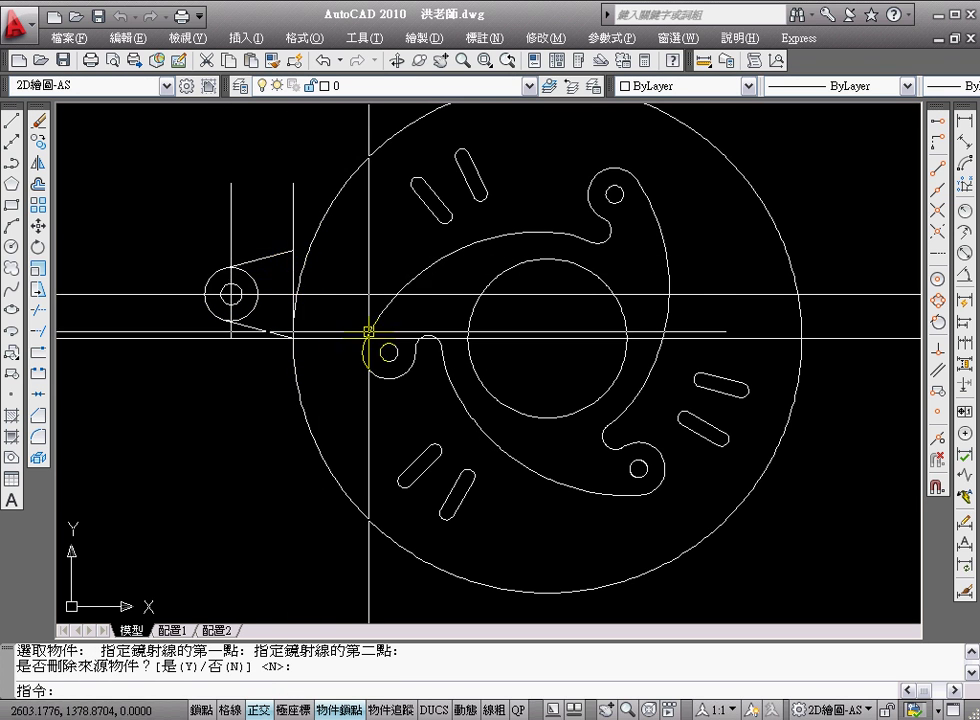
{"action": "key", "text": "Escape"}
Trim away the upper half of the outer circle.
{"action": "type", "text": "tr"}
{"action": "key", "text": "Return"}
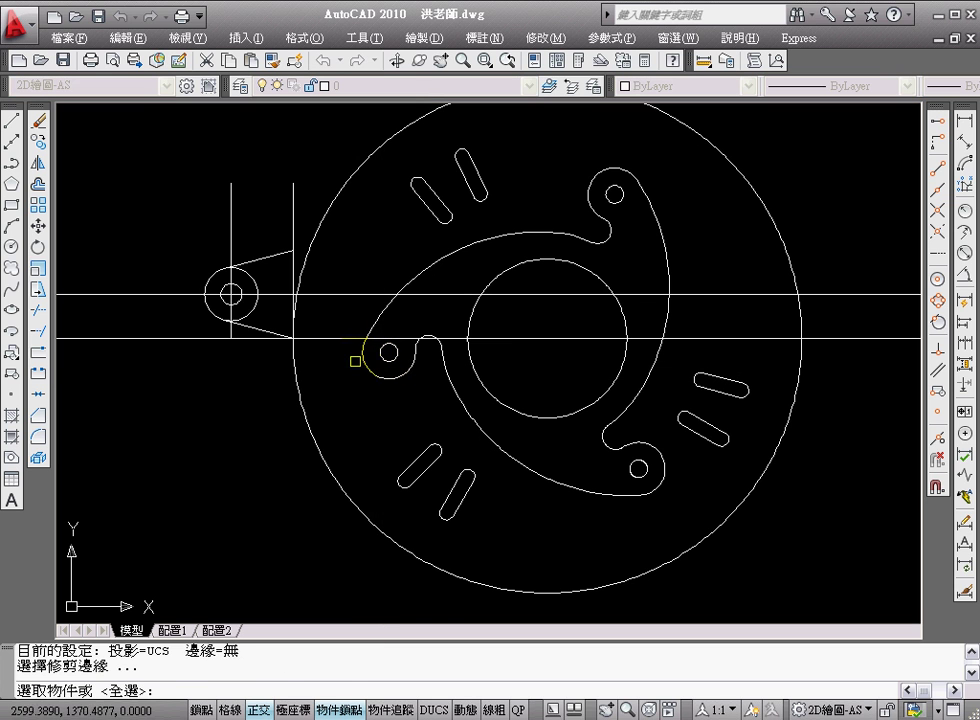
{"action": "key", "text": "Return"}
{"action": "left_click", "coordinate": [336, 195]}
{"action": "key", "text": "Return"}
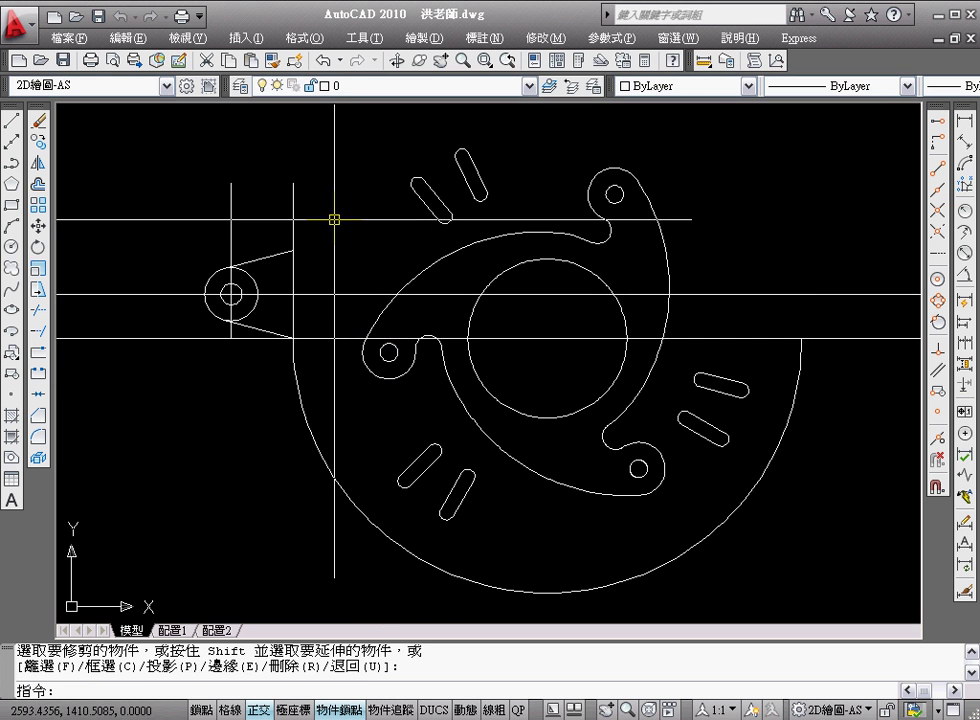
Erase the two vertical and two horizontal reference lines.
{"action": "type", "text": "e"}
{"action": "key", "text": "Return"}
{"action": "left_click", "coordinate": [330, 208]}
{"action": "left_click", "coordinate": [175, 182]}
{"action": "key", "text": "Return"}
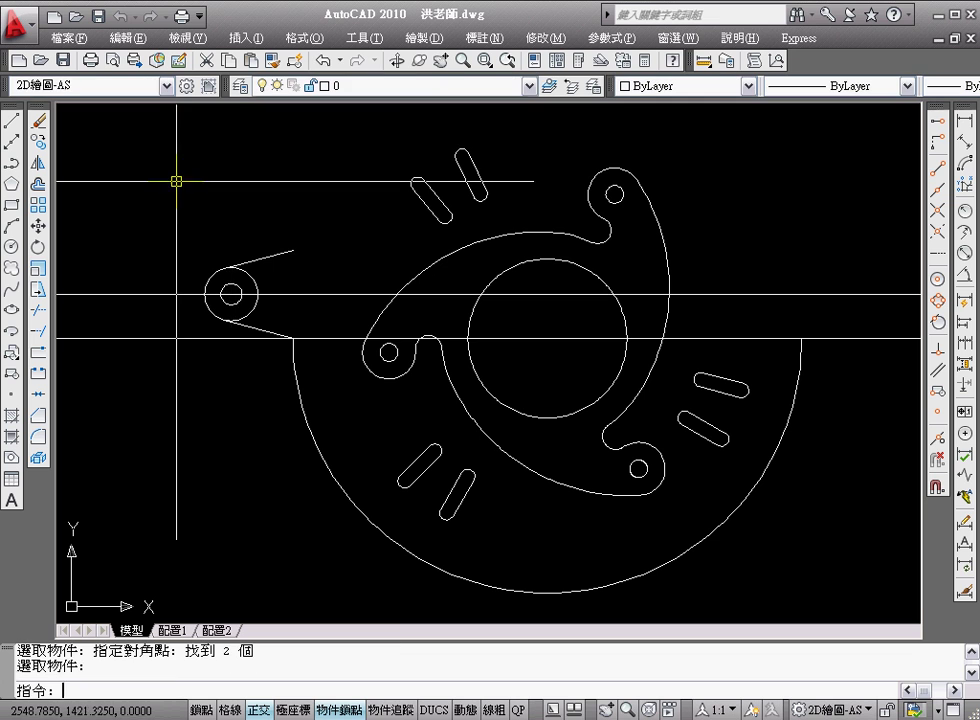
{"action": "key", "text": "Return"}
{"action": "left_click", "coordinate": [311, 293]}
{"action": "key", "text": "Return"}
{"action": "key", "text": "Return"}
{"action": "left_click", "coordinate": [319, 333]}
{"action": "key", "text": "Return"}
Trim the lug circle's right arc between its upper and lower tangent lines.
{"action": "type", "text": "tr"}
{"action": "key", "text": "Return"}
{"action": "left_click", "coordinate": [276, 255]}
{"action": "key", "text": "Return"}
{"action": "left_click", "coordinate": [257, 288]}
{"action": "key", "text": "Escape"}
{"action": "key", "text": "Return"}
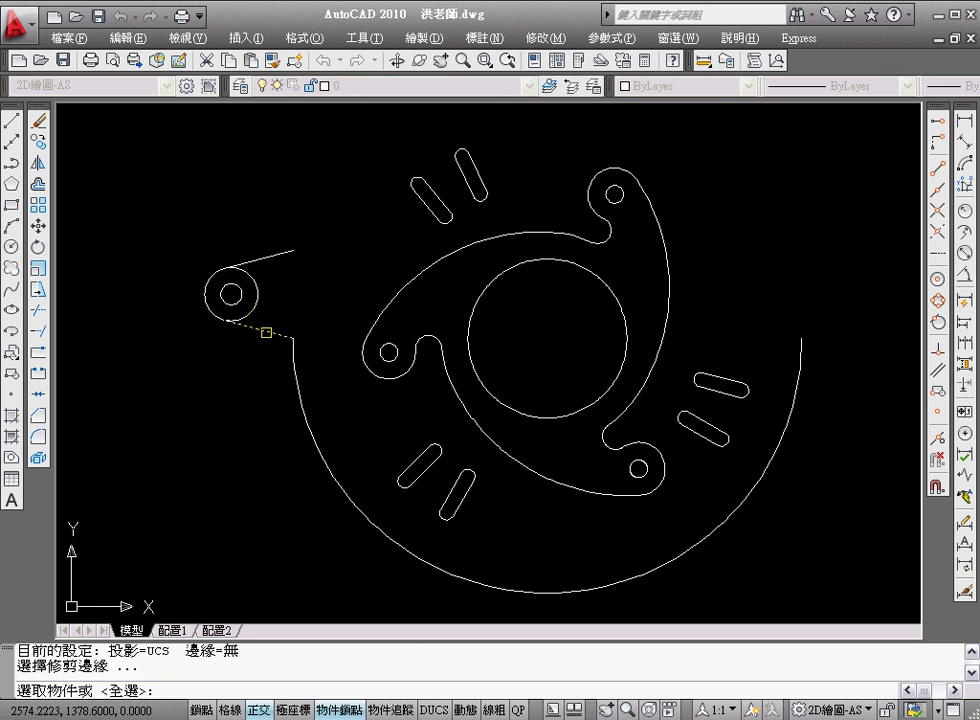
{"action": "left_click", "coordinate": [266, 332]}
{"action": "left_click", "coordinate": [262, 243]}
{"action": "key", "text": "Return"}
{"action": "left_click", "coordinate": [256, 290]}
{"action": "key", "text": "Return"}
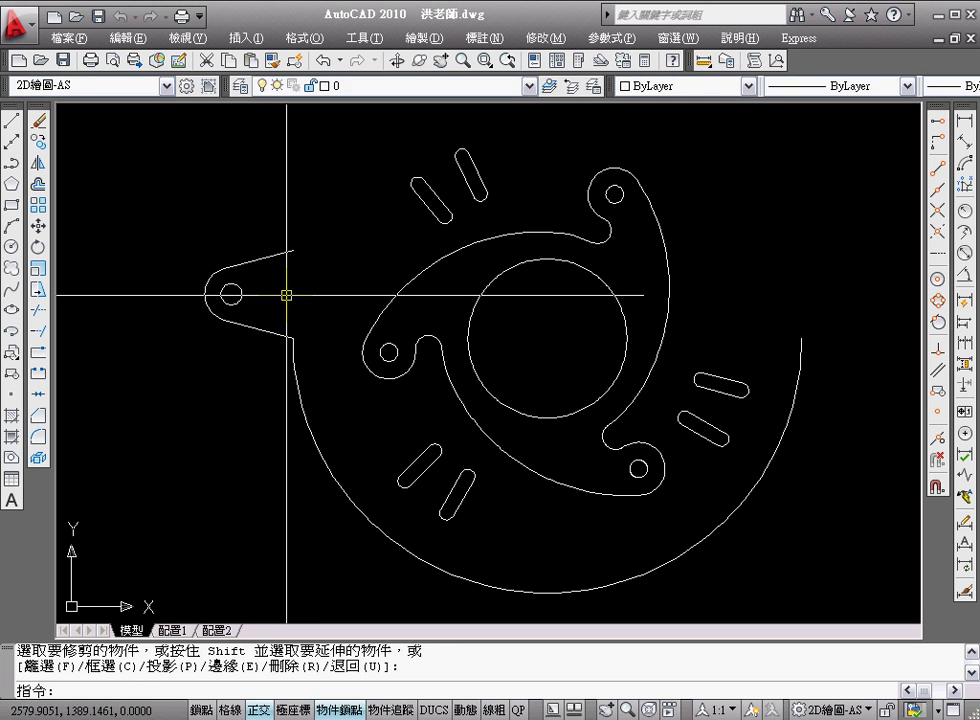
{"action": "type", "text": "mi"}
Mirror the four left-lug objects about the flange's vertical centreline, keeping the originals.
{"action": "key", "text": "Return"}
{"action": "left_click", "coordinate": [155, 206]}
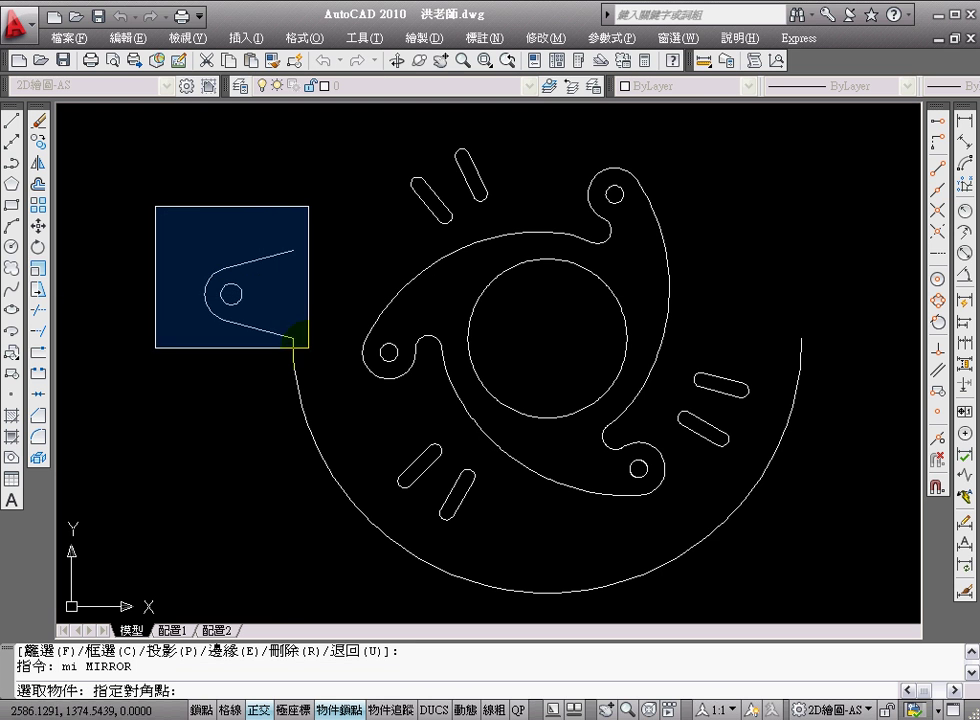
{"action": "left_click", "coordinate": [320, 370]}
{"action": "key", "text": "Return"}
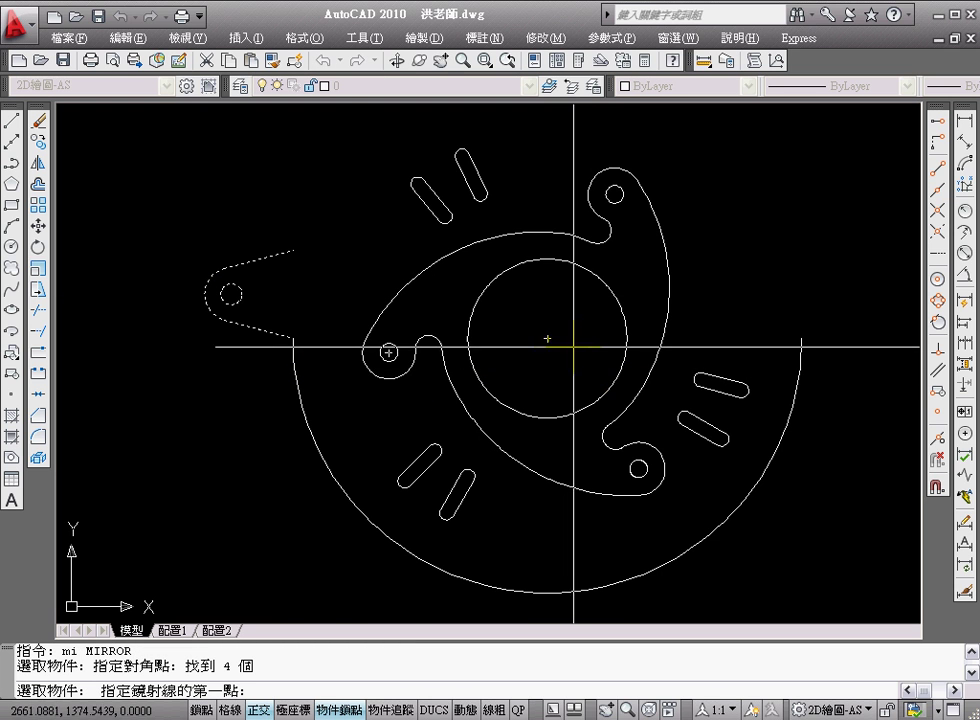
{"action": "left_click", "coordinate": [547, 340]}
{"action": "left_click", "coordinate": [553, 171]}
{"action": "key", "text": "Return"}
{"action": "mouse_move", "coordinate": [612, 280]}
{"action": "middle_mouse_down"}
{"action": "mouse_move", "coordinate": [590, 357]}
{"action": "mouse_move", "coordinate": [611, 473]}
{"action": "middle_mouse_up"}
{"action": "scroll", "coordinate": [594, 358], "scroll_direction": "down", "scroll_amount": 2}
Draw vertical lines rising from both lugs' top ends, the left one 46 units long.
{"action": "type", "text": "l"}
{"action": "key", "text": "Return"}
{"action": "left_click", "coordinate": [412, 454]}
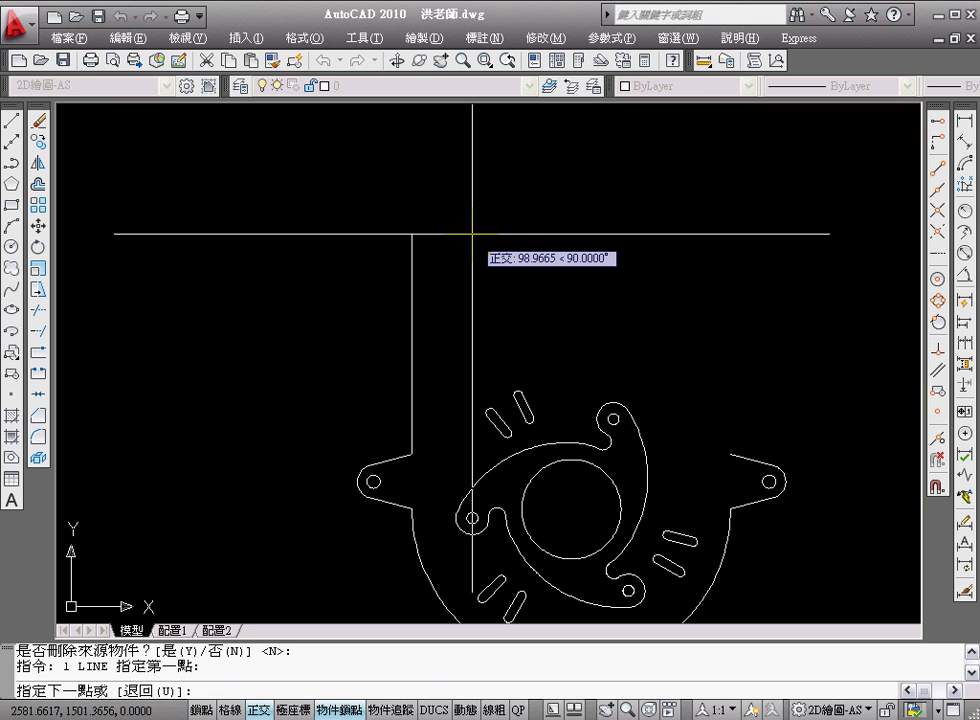
{"action": "key", "text": "Return"}
{"action": "key", "text": "Return"}
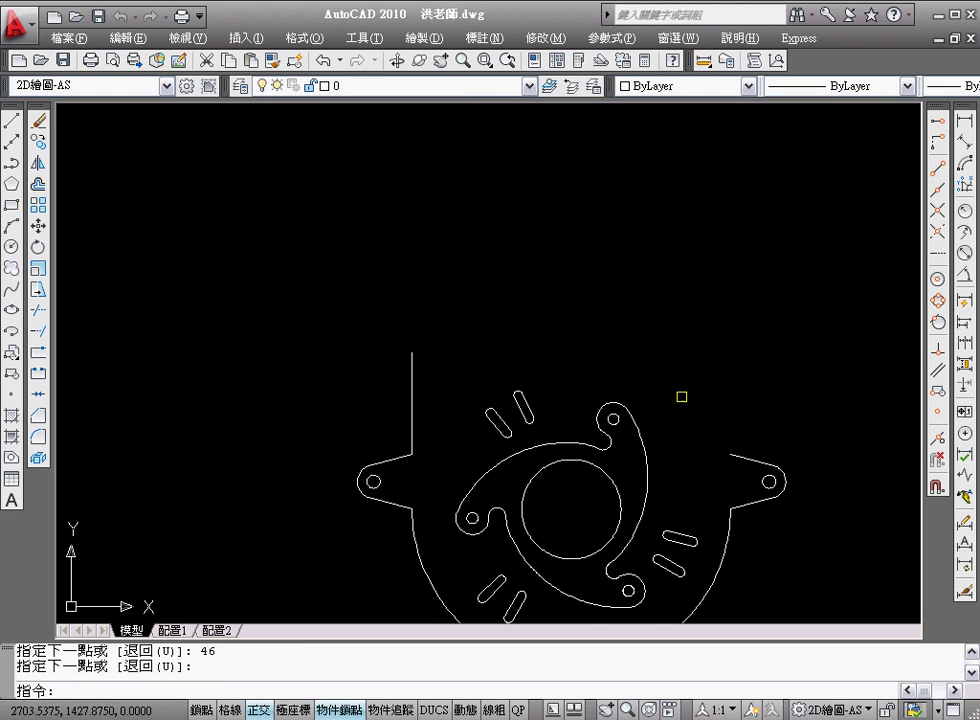
{"action": "key", "text": "Return"}
{"action": "left_click", "coordinate": [729, 455]}
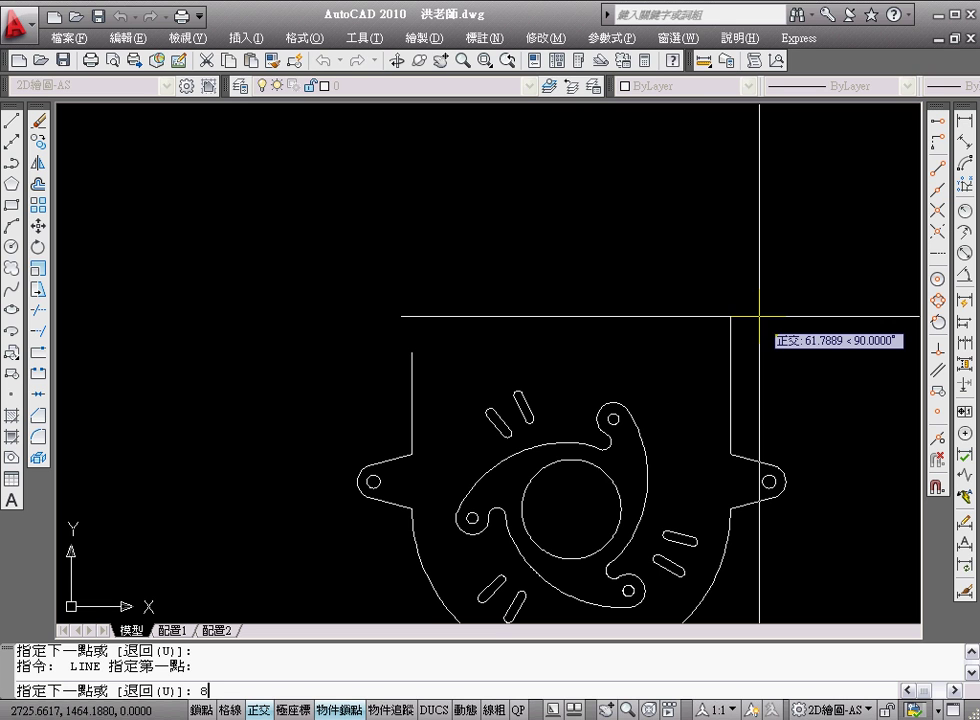
{"action": "type", "text": "50"}
{"action": "key", "text": "Return"}
{"action": "key", "text": "Return"}
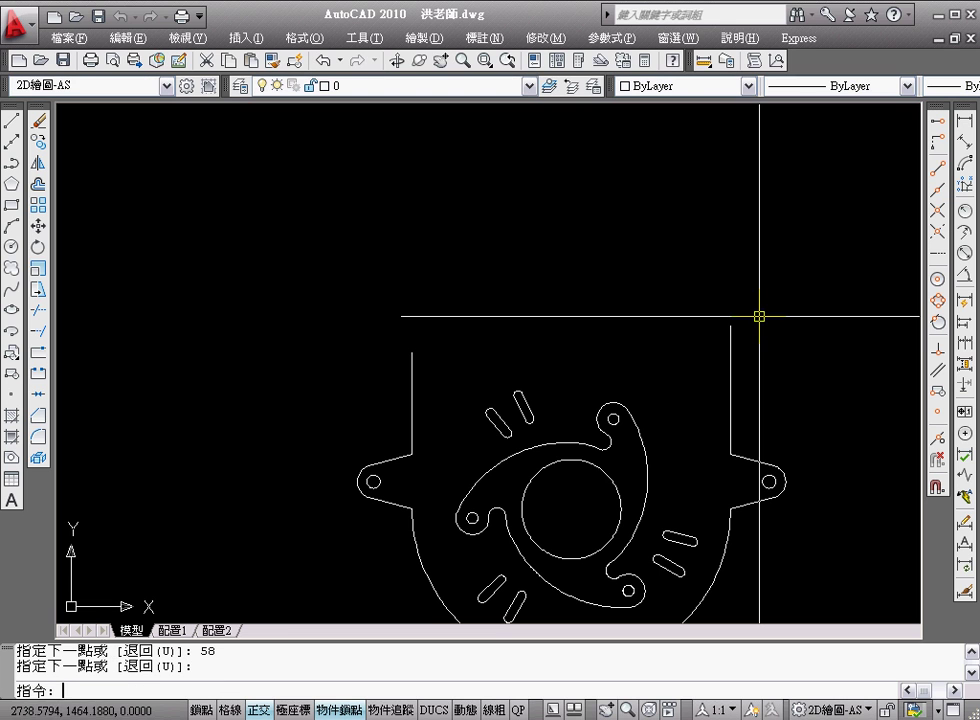
{"action": "left_click", "coordinate": [732, 355]}
Add a copy of the right vertical line rotated -135 degrees about its top end.
{"action": "left_click", "coordinate": [730, 325]}
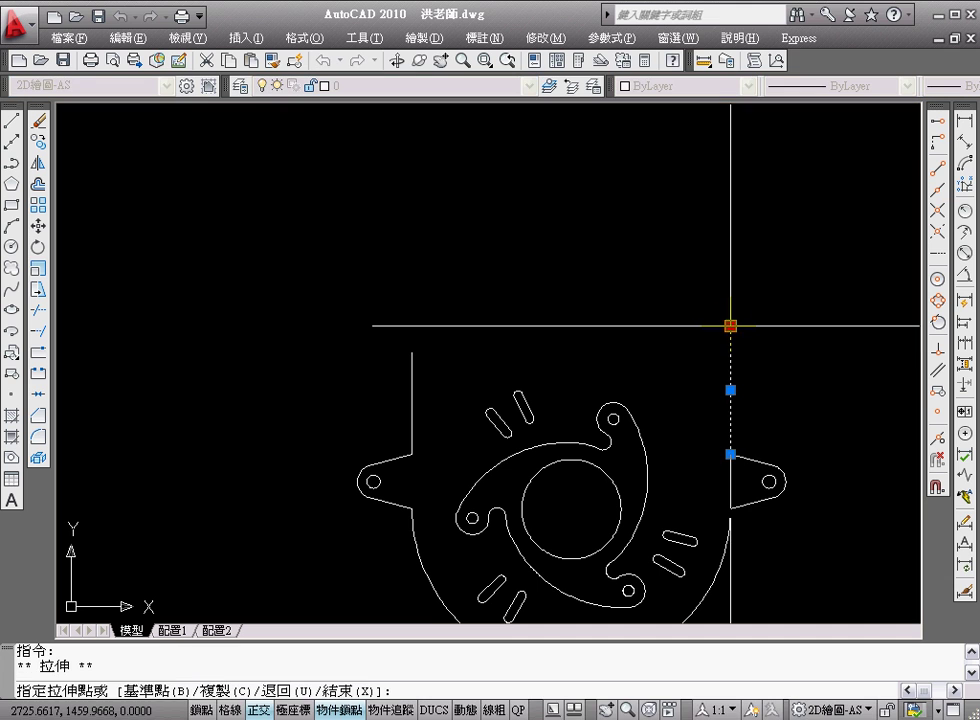
{"action": "right_click", "coordinate": [730, 326]}
{"action": "left_click", "coordinate": [803, 428]}
{"action": "type", "text": "c"}
{"action": "key", "text": "Return"}
{"action": "type", "text": "-135"}
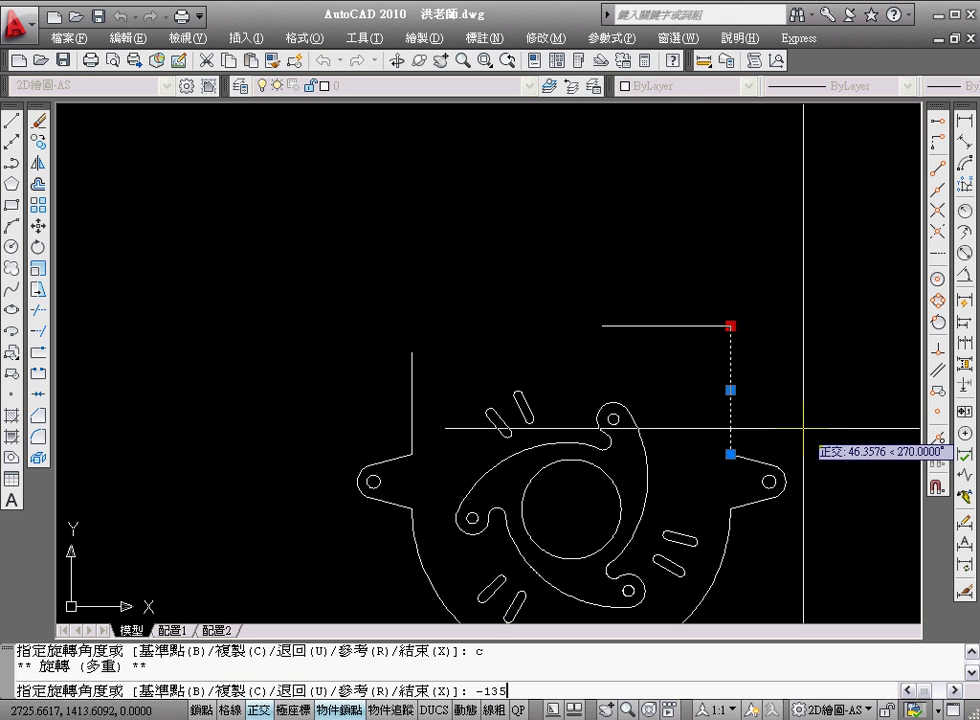
{"action": "key", "text": "Return"}
{"action": "key", "text": "Escape"}
{"action": "key", "text": "Escape"}
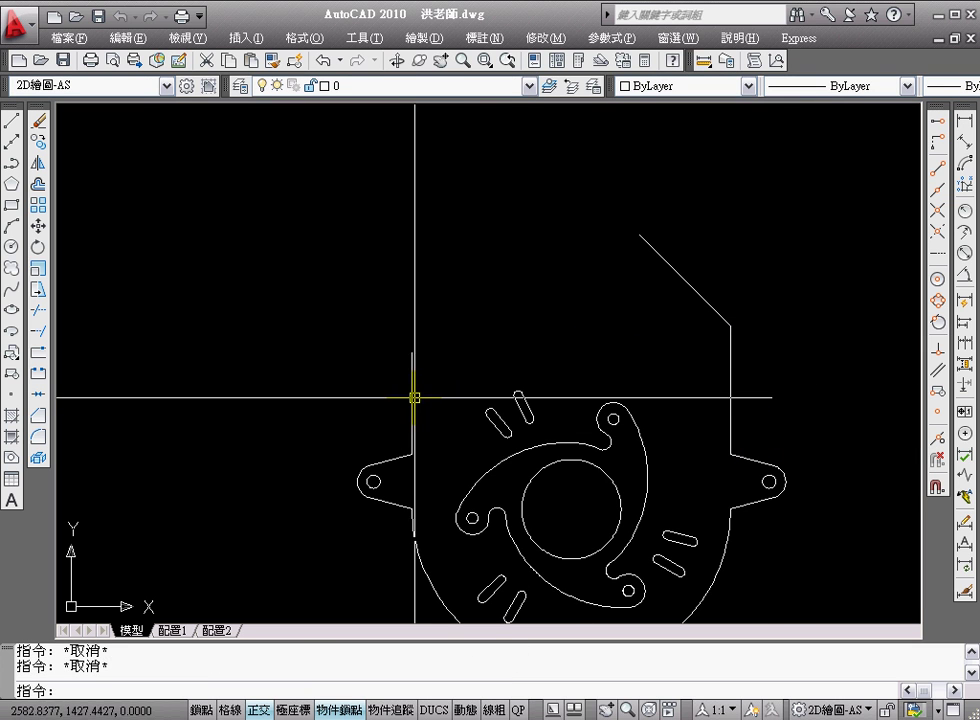
Add an inward-rotated copy of the left vertical line pivoting about its top end.
{"action": "left_click", "coordinate": [414, 397]}
{"action": "left_click", "coordinate": [412, 352]}
{"action": "right_click", "coordinate": [413, 355]}
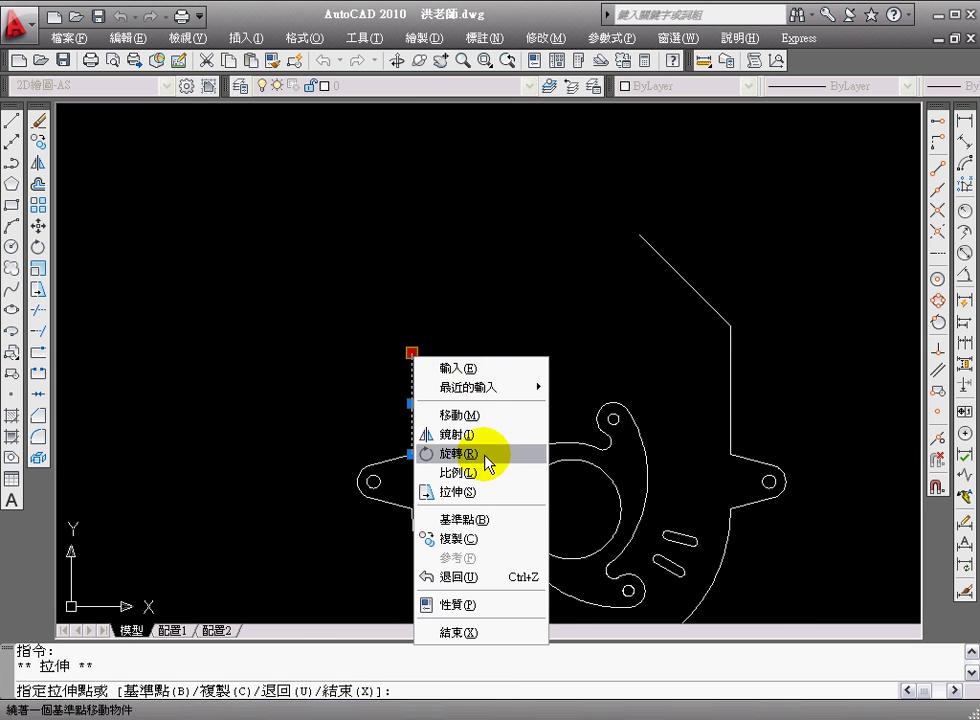
{"action": "left_click", "coordinate": [489, 461]}
{"action": "key", "text": "Return"}
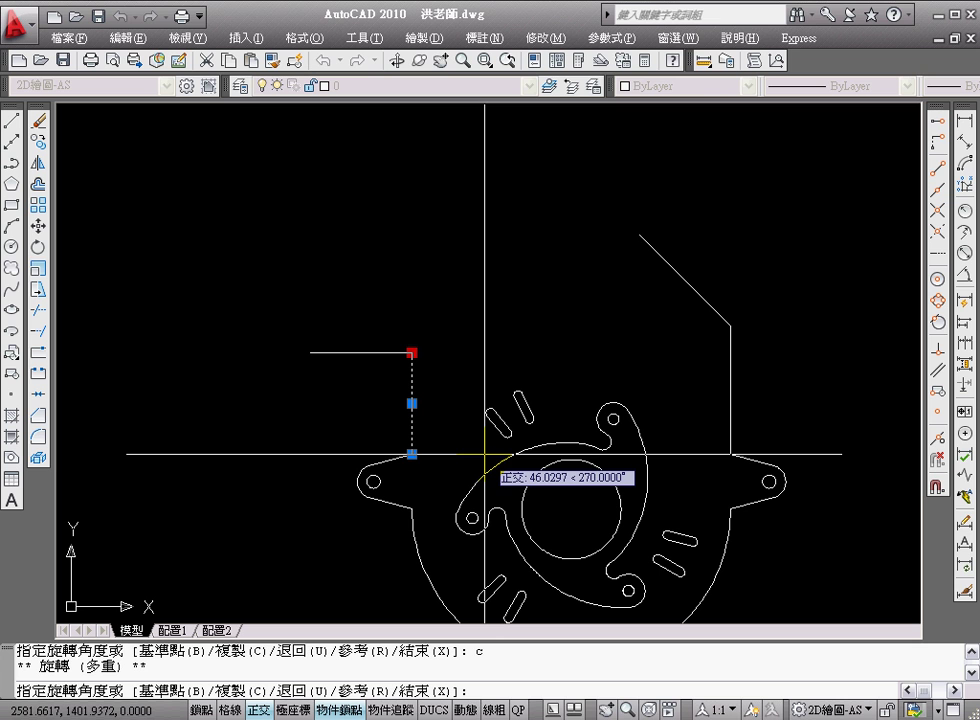
{"action": "type", "text": "155"}
{"action": "key", "text": "Return"}
{"action": "key", "text": "Escape"}
{"action": "key", "text": "Escape"}
{"action": "key", "text": "Escape"}
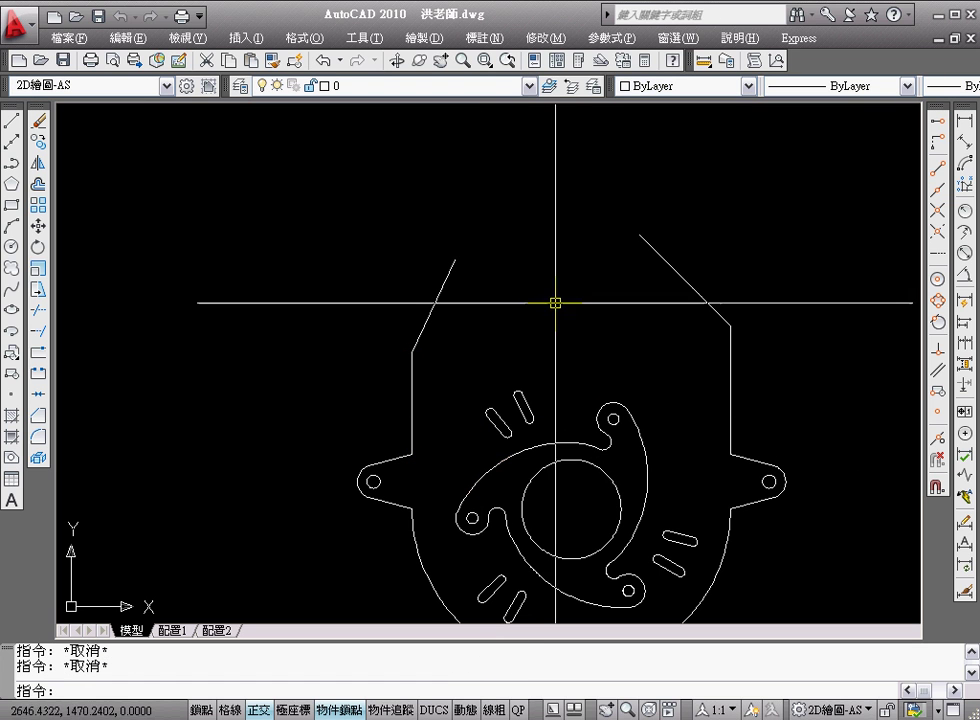
{"action": "left_click", "coordinate": [551, 40]}
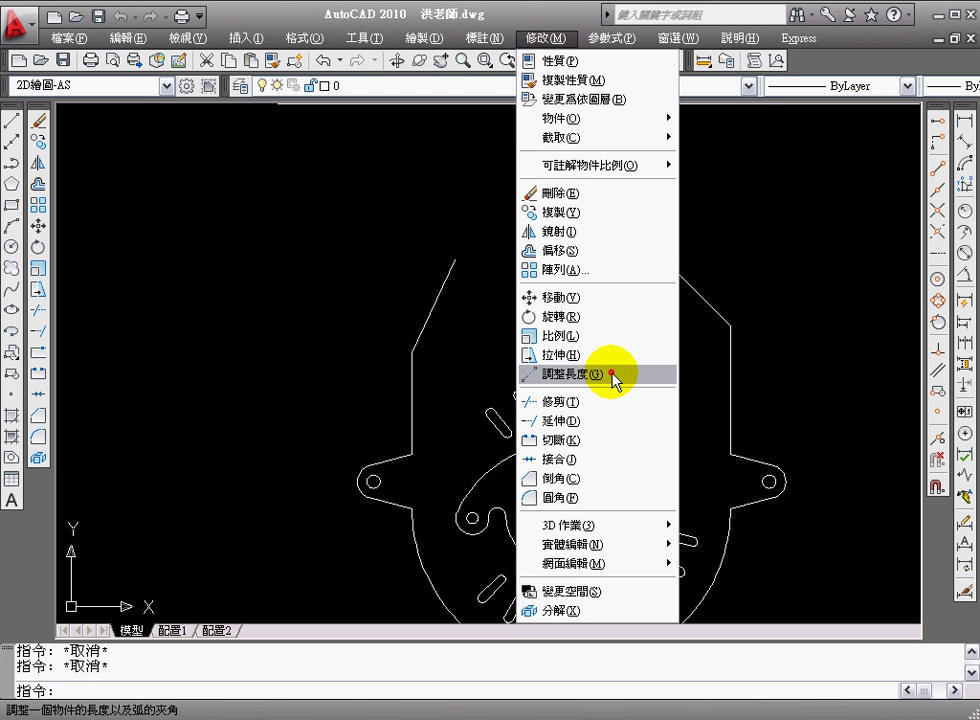
Set the left slanted line's total length to 82 and the right one's to 72.
{"action": "left_click", "coordinate": [612, 379]}
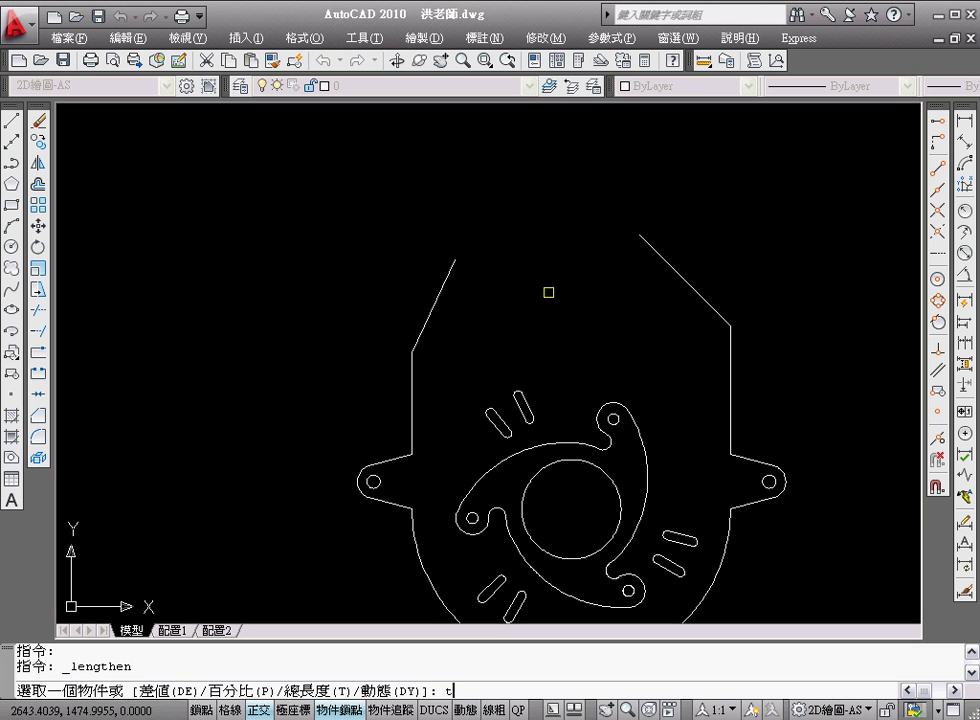
{"action": "key", "text": "Return"}
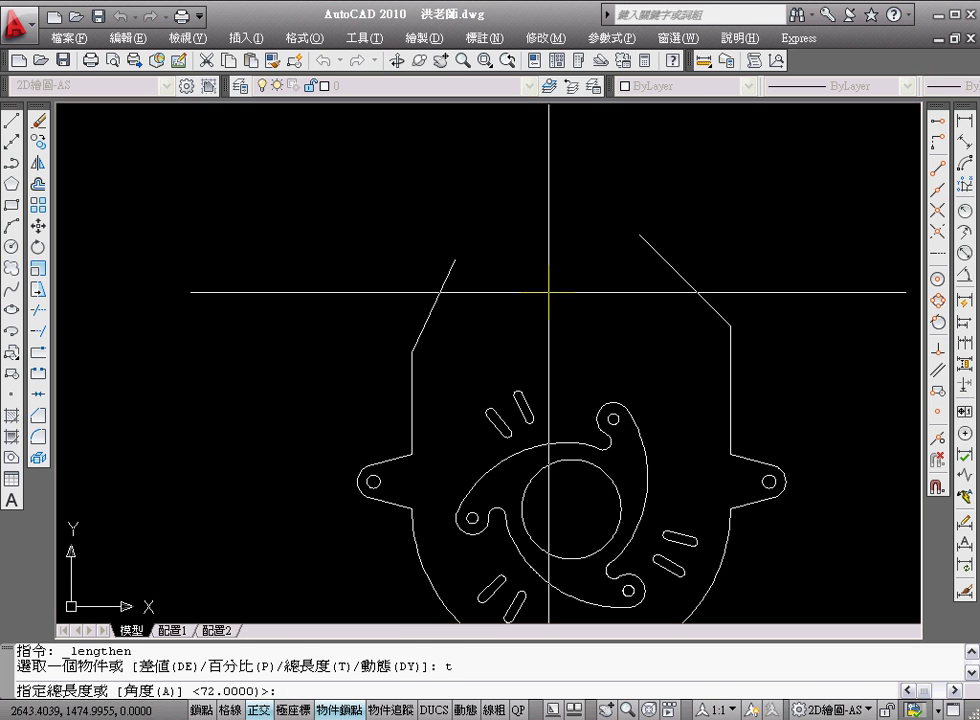
{"action": "type", "text": "82"}
{"action": "key", "text": "Return"}
{"action": "left_click", "coordinate": [457, 276]}
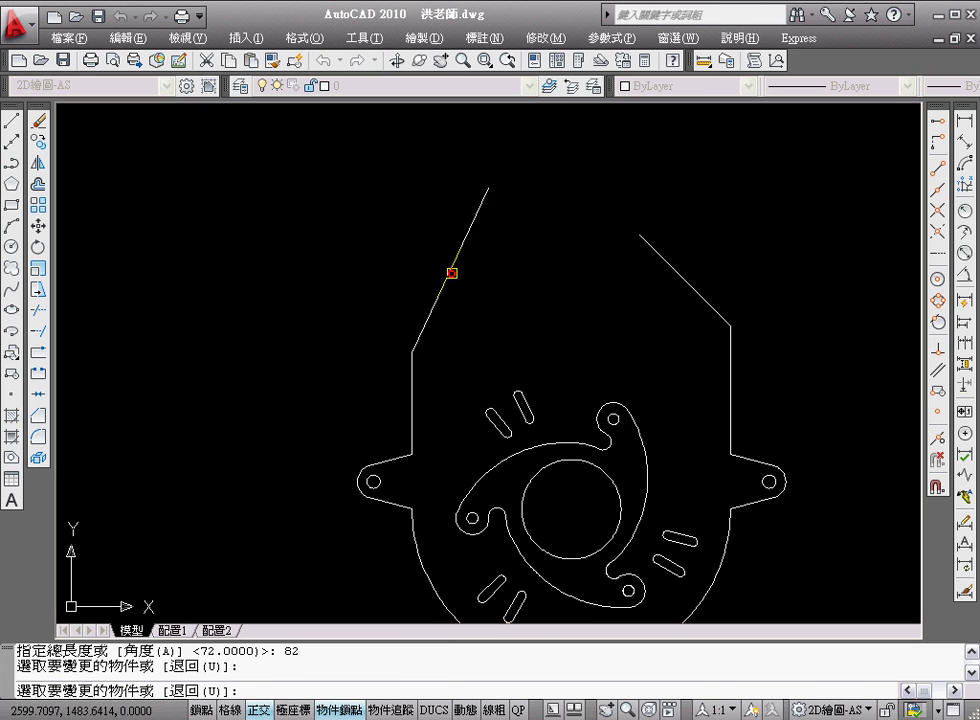
{"action": "key", "text": "Return"}
{"action": "key", "text": "Return"}
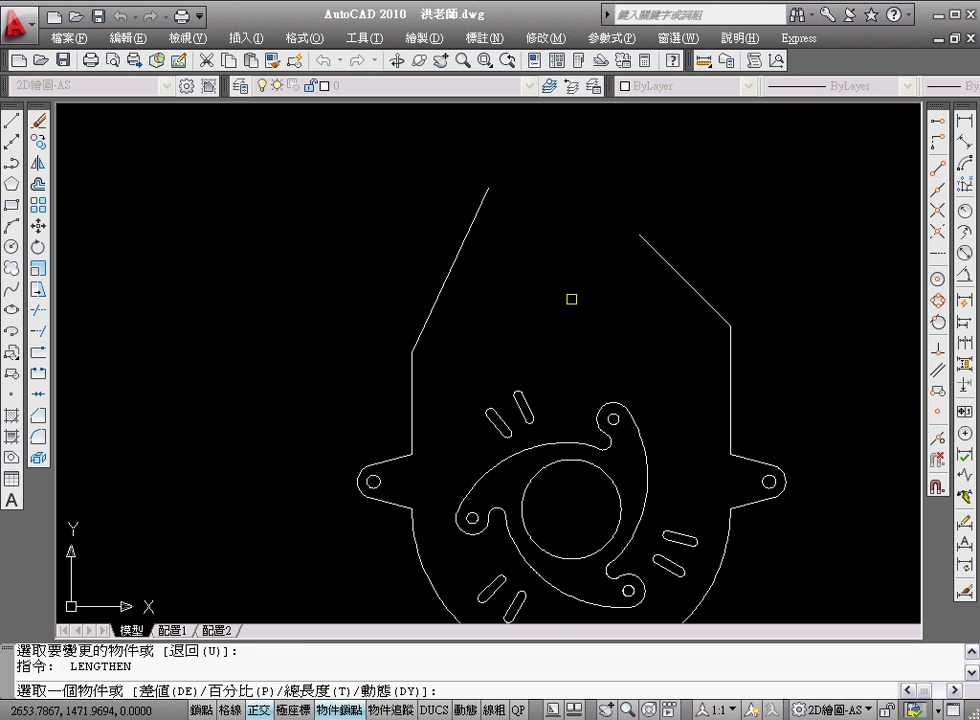
{"action": "type", "text": "t"}
{"action": "key", "text": "Return"}
{"action": "type", "text": "72"}
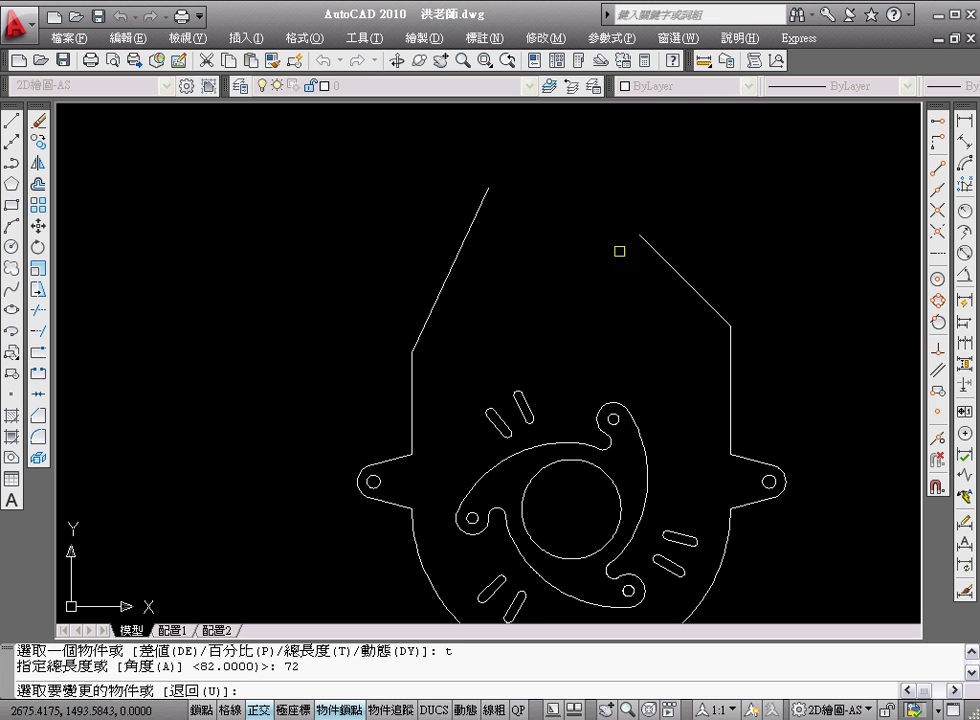
{"action": "left_click", "coordinate": [651, 243]}
{"action": "right_click", "coordinate": [608, 280]}
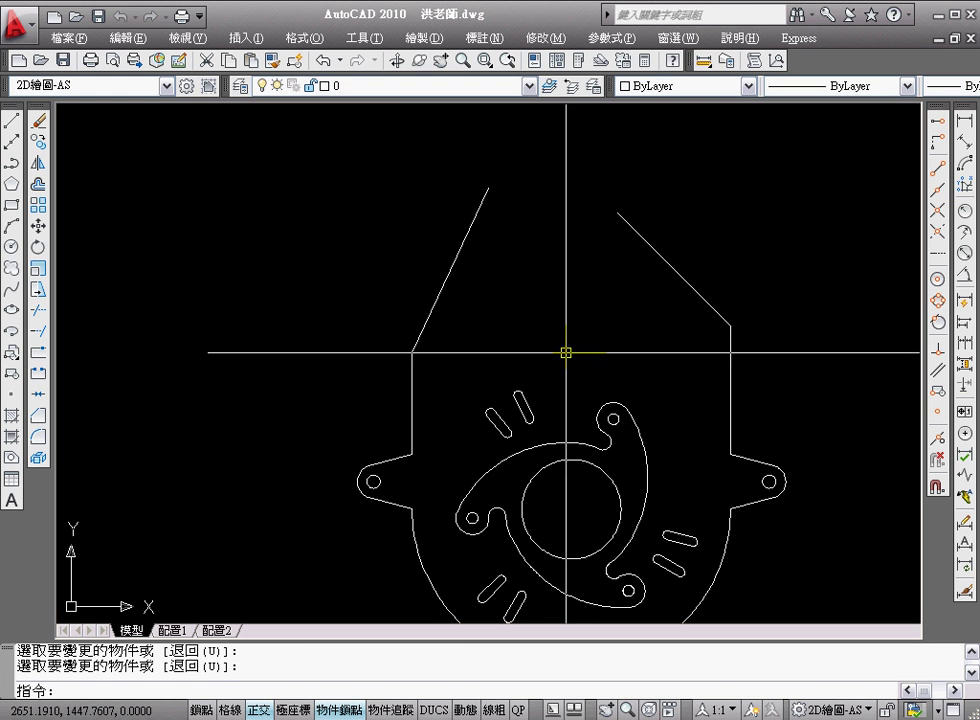
{"action": "type", "text": "c"}
{"action": "key", "text": "Return"}
Draw helper circles centred on each lug corner through the ends of the slanted lines.
{"action": "left_click", "coordinate": [411, 453]}
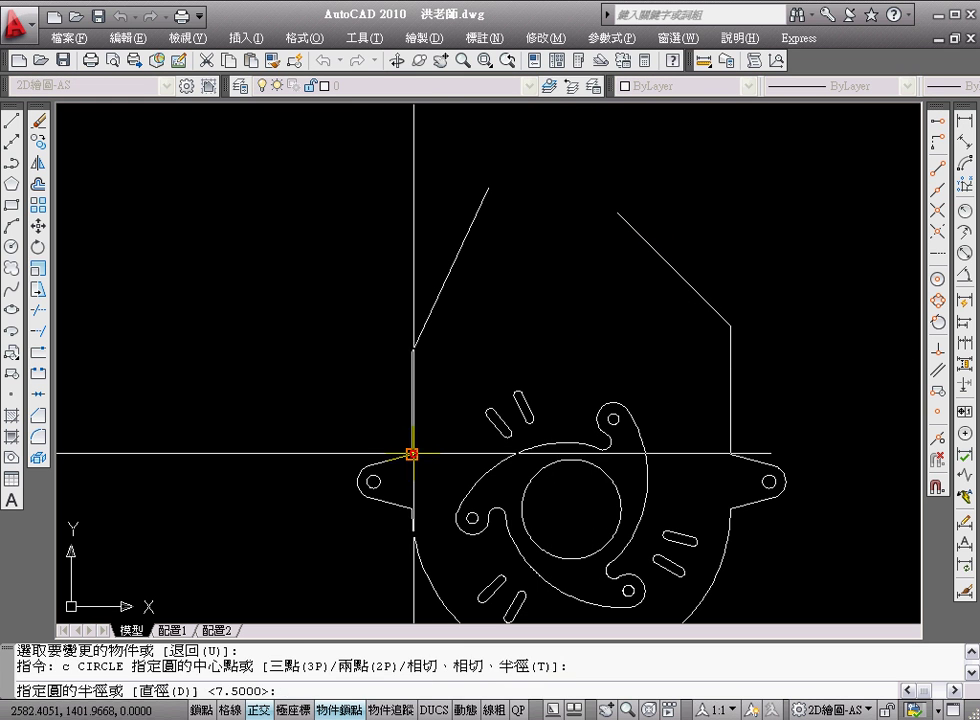
{"action": "left_click", "coordinate": [486, 187]}
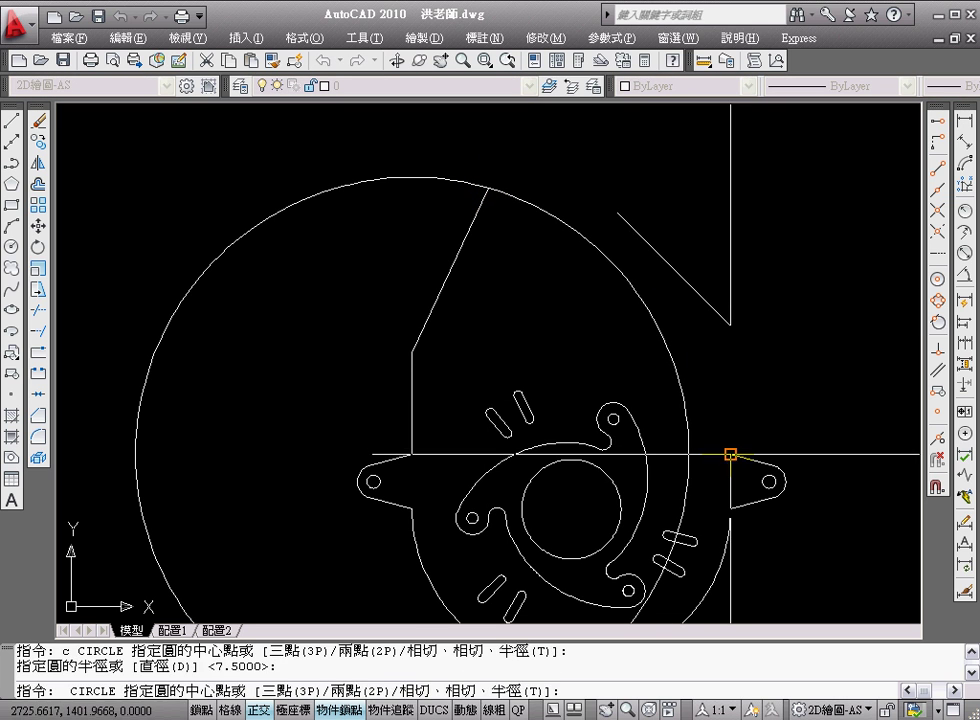
{"action": "key", "text": "Return"}
{"action": "left_click", "coordinate": [728, 453]}
{"action": "left_click", "coordinate": [617, 212]}
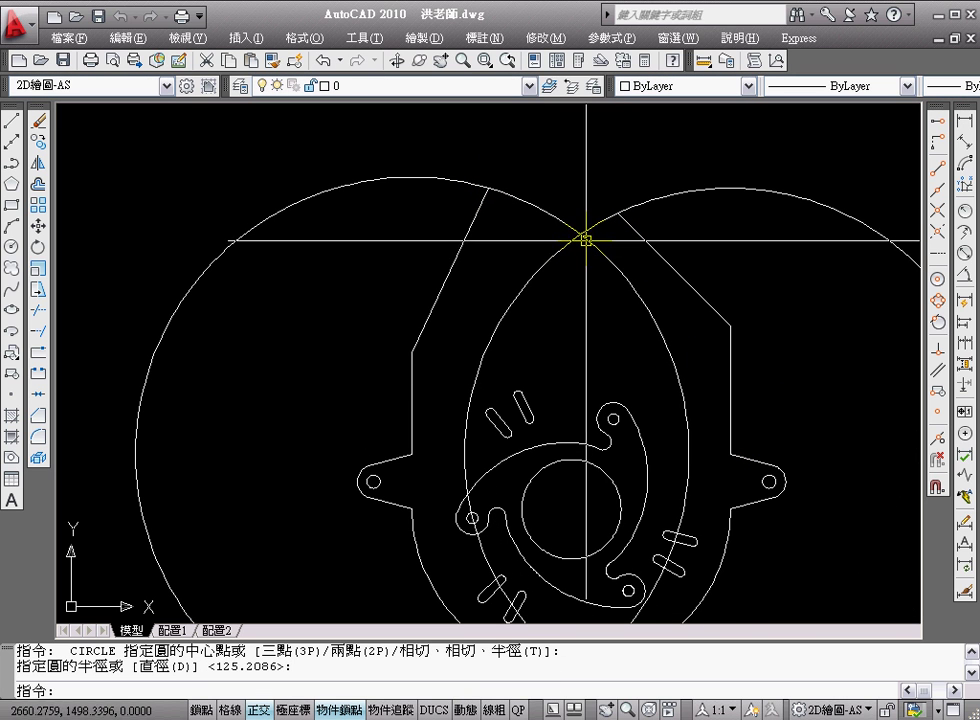
Rotate the left side lines about the left corner, referencing the slanted end onto the circles' crossing.
{"action": "type", "text": "ro"}
{"action": "key", "text": "Return"}
{"action": "left_click", "coordinate": [430, 373]}
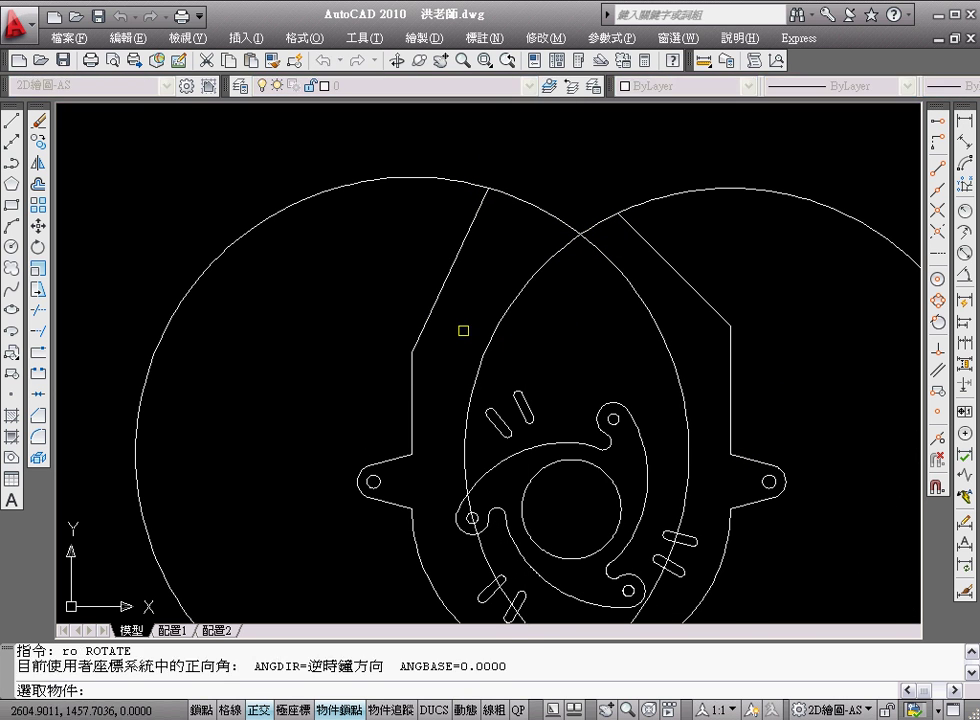
{"action": "left_click", "coordinate": [397, 331]}
{"action": "key", "text": "Return"}
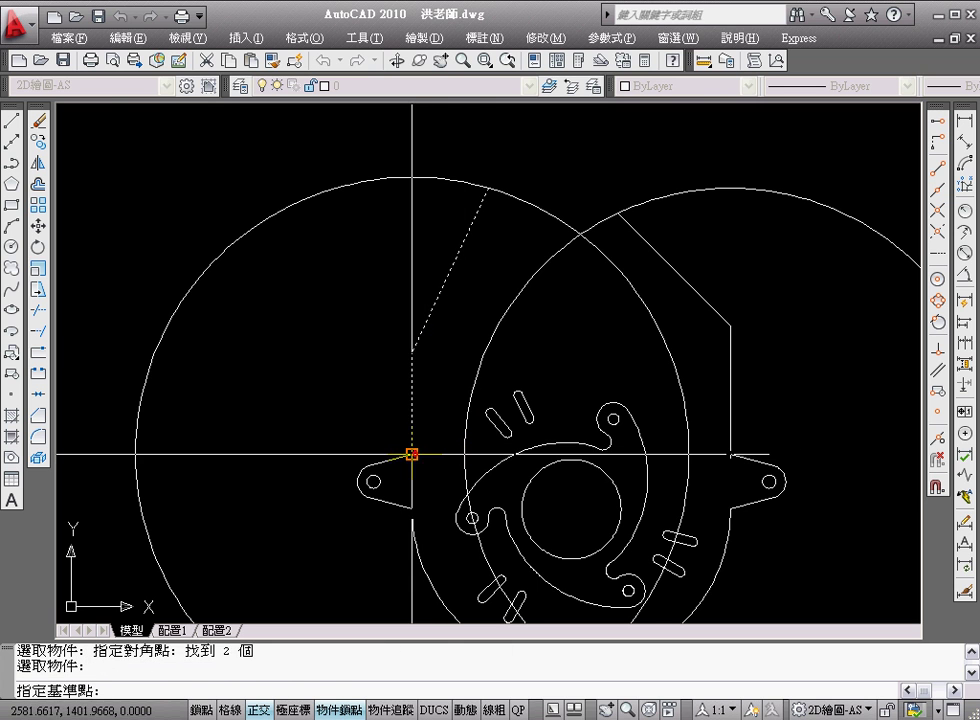
{"action": "left_click", "coordinate": [411, 455]}
{"action": "type", "text": "r"}
{"action": "key", "text": "Return"}
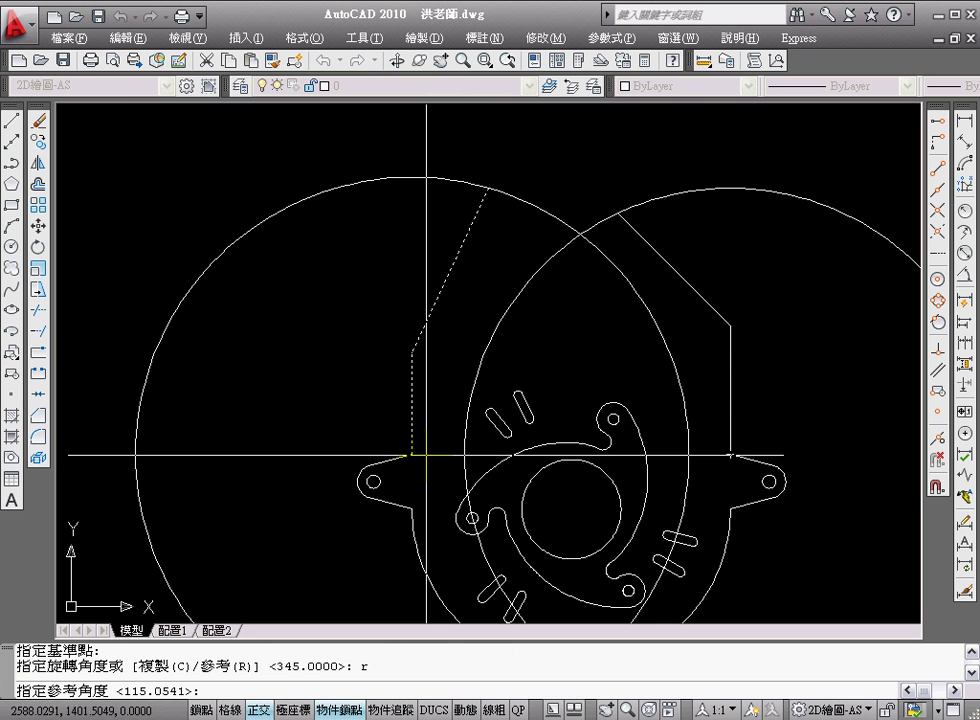
{"action": "left_click", "coordinate": [411, 455]}
{"action": "left_click", "coordinate": [488, 190]}
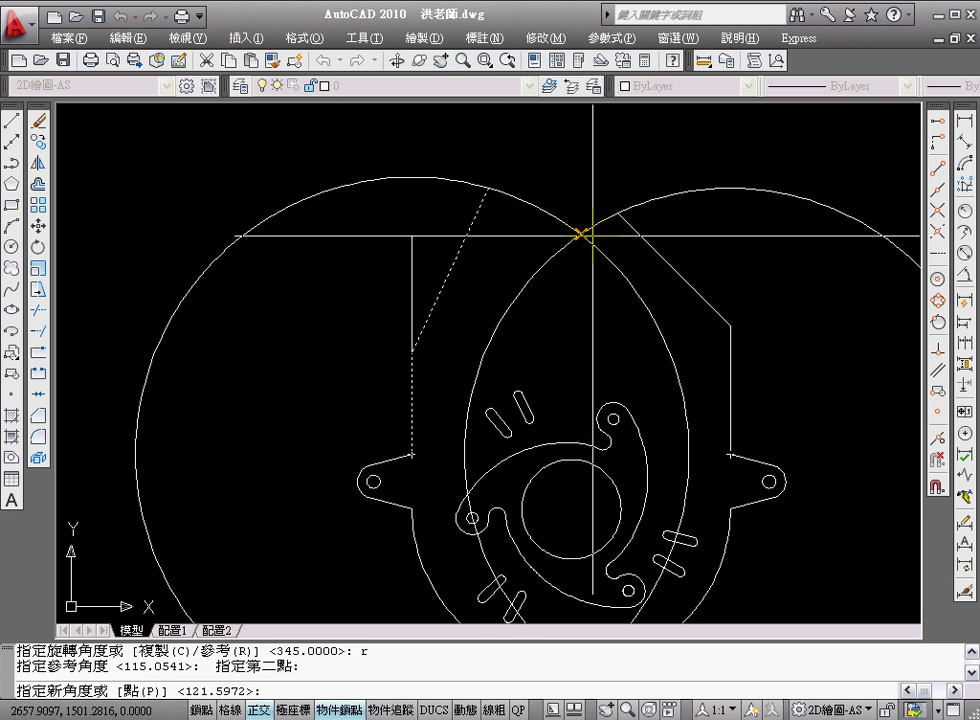
Rotate the right side lines about the right corner so the slanted end meets the peak.
{"action": "left_click", "coordinate": [680, 328]}
{"action": "key", "text": "Return"}
{"action": "left_click", "coordinate": [770, 354]}
{"action": "left_click", "coordinate": [705, 299]}
{"action": "key", "text": "Return"}
{"action": "left_click", "coordinate": [730, 454]}
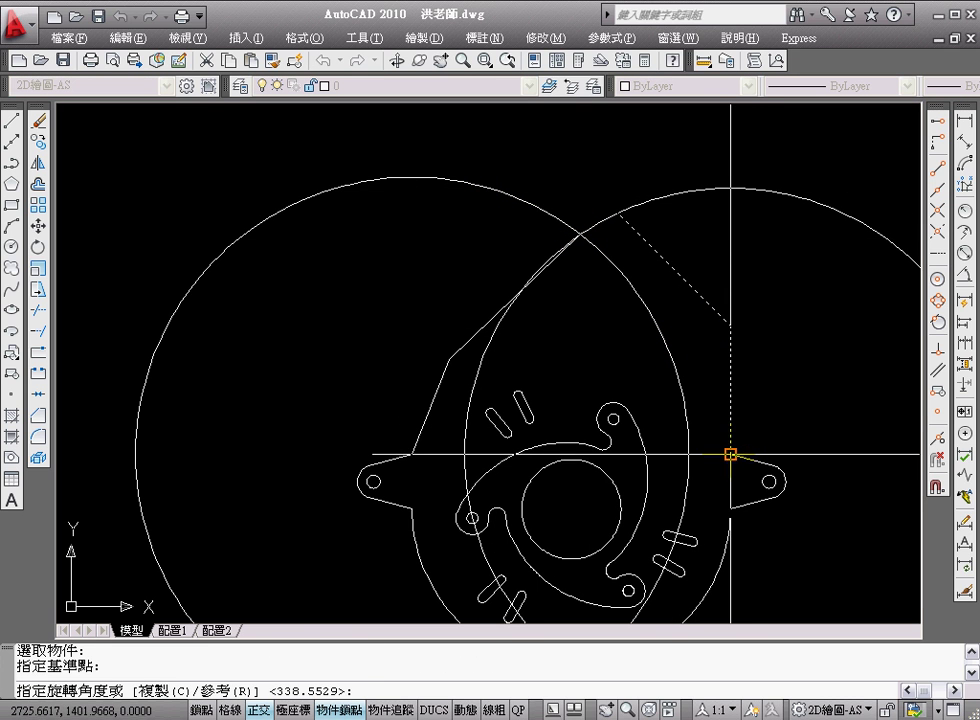
{"action": "type", "text": "r"}
{"action": "key", "text": "Return"}
{"action": "left_click", "coordinate": [730, 454]}
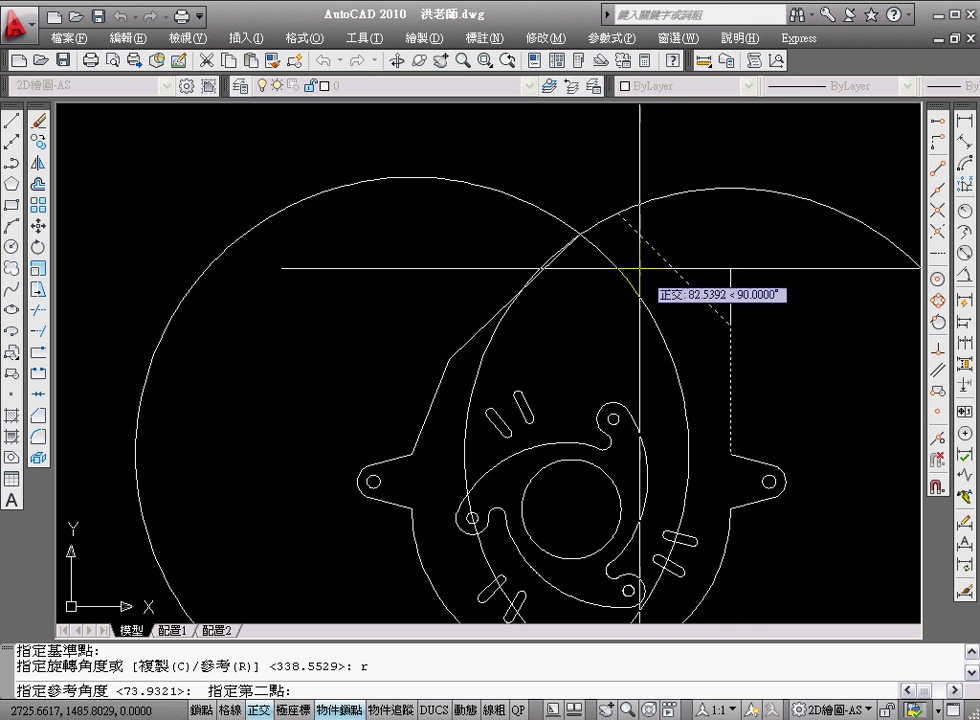
{"action": "left_click", "coordinate": [617, 212]}
{"action": "key", "text": "Escape"}
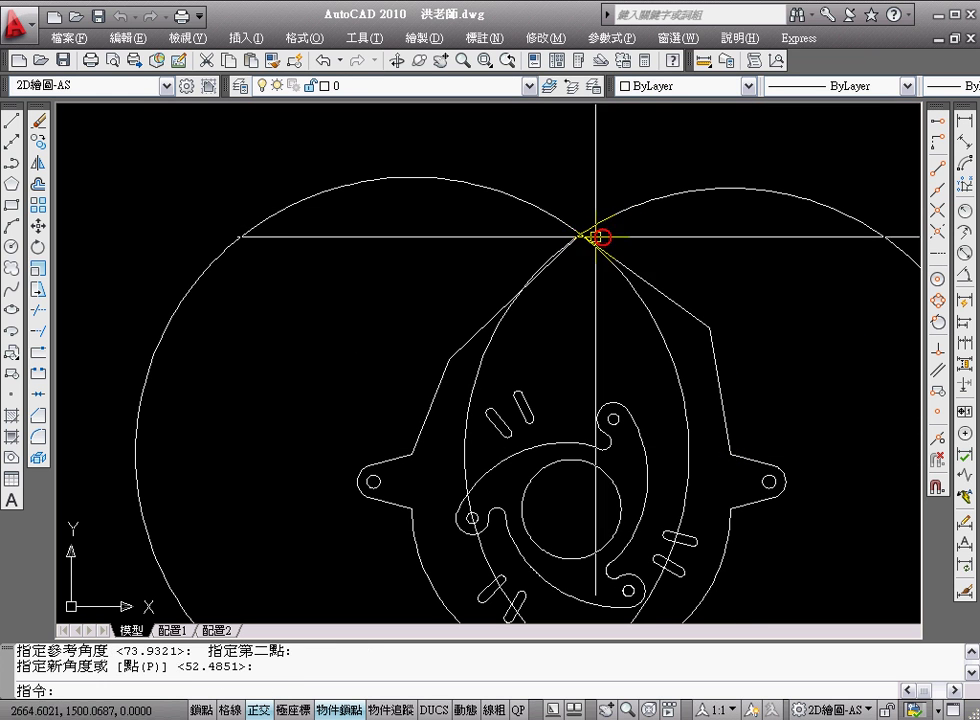
Erase the two construction circles.
{"action": "type", "text": "e"}
{"action": "key", "text": "Return"}
{"action": "left_click", "coordinate": [676, 219]}
{"action": "left_click", "coordinate": [466, 179]}
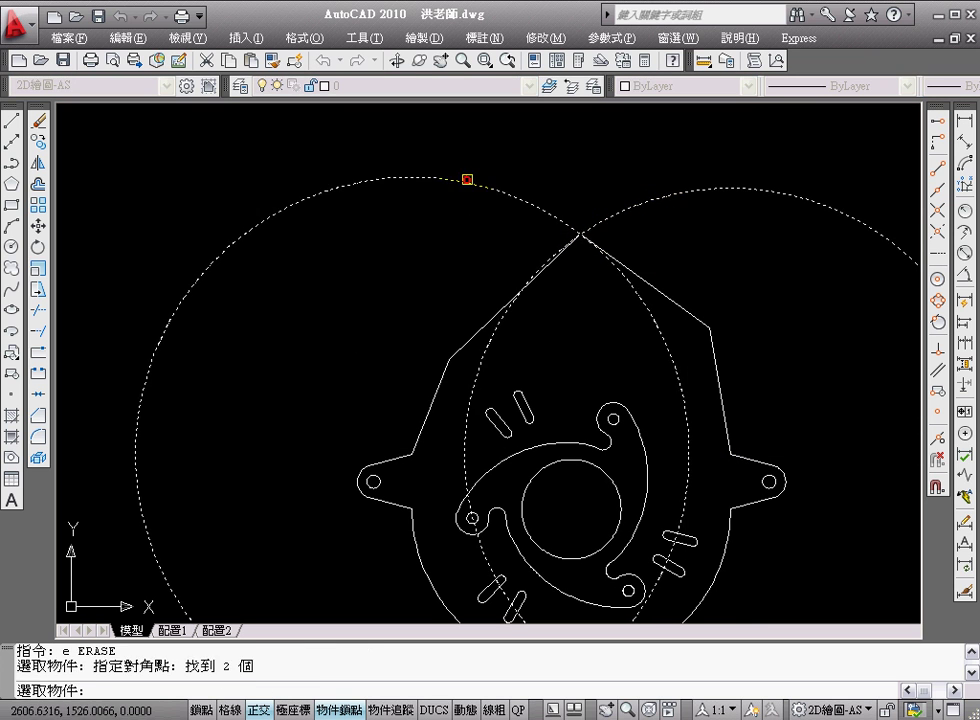
{"action": "key", "text": "Return"}
Offset the upper-left edge 5 units toward the inside of the outline.
{"action": "type", "text": "o"}
{"action": "key", "text": "Return"}
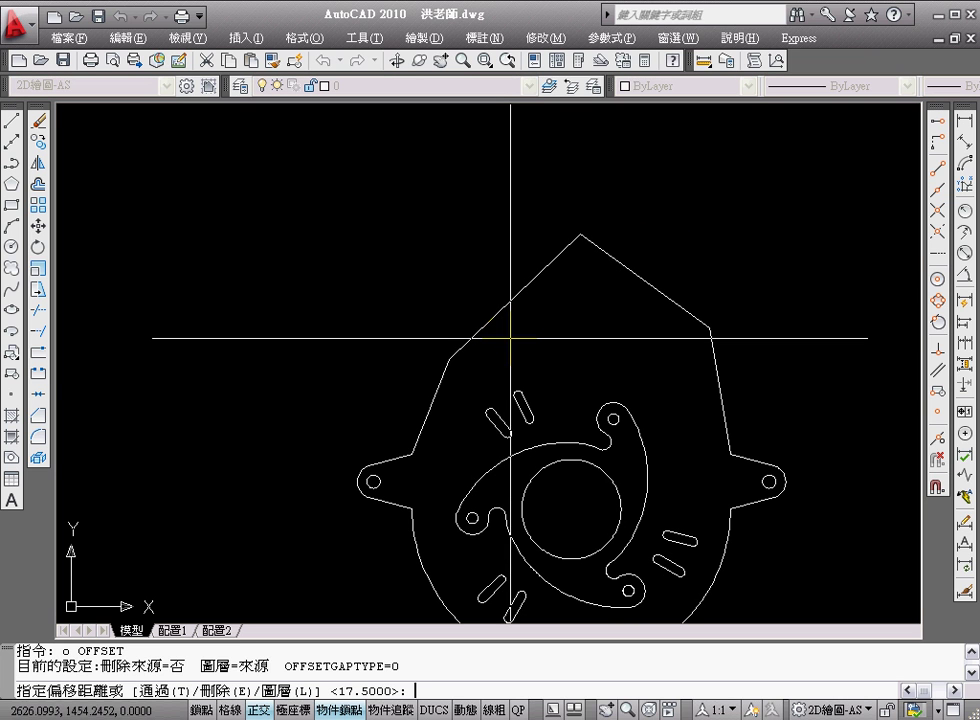
{"action": "type", "text": "5"}
{"action": "key", "text": "Return"}
{"action": "left_click", "coordinate": [511, 310]}
{"action": "left_click", "coordinate": [597, 335]}
{"action": "key", "text": "Return"}
Divide the offset line into 3 equal parts with point marks.
{"action": "type", "text": "z"}
{"action": "key", "text": "Return"}
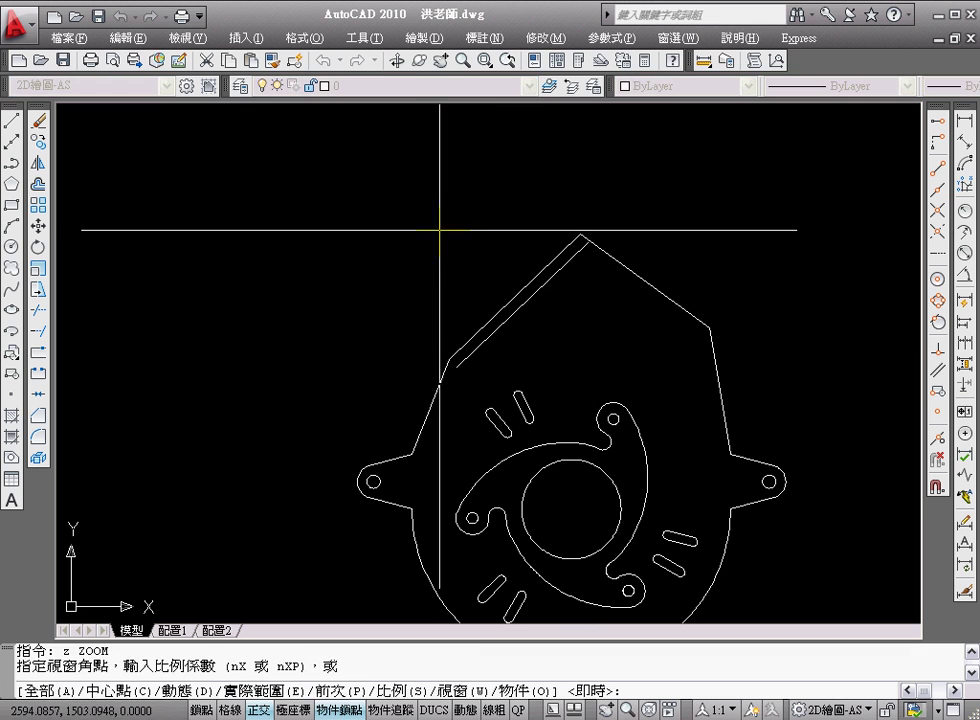
{"action": "left_click", "coordinate": [413, 235]}
{"action": "left_click", "coordinate": [637, 400]}
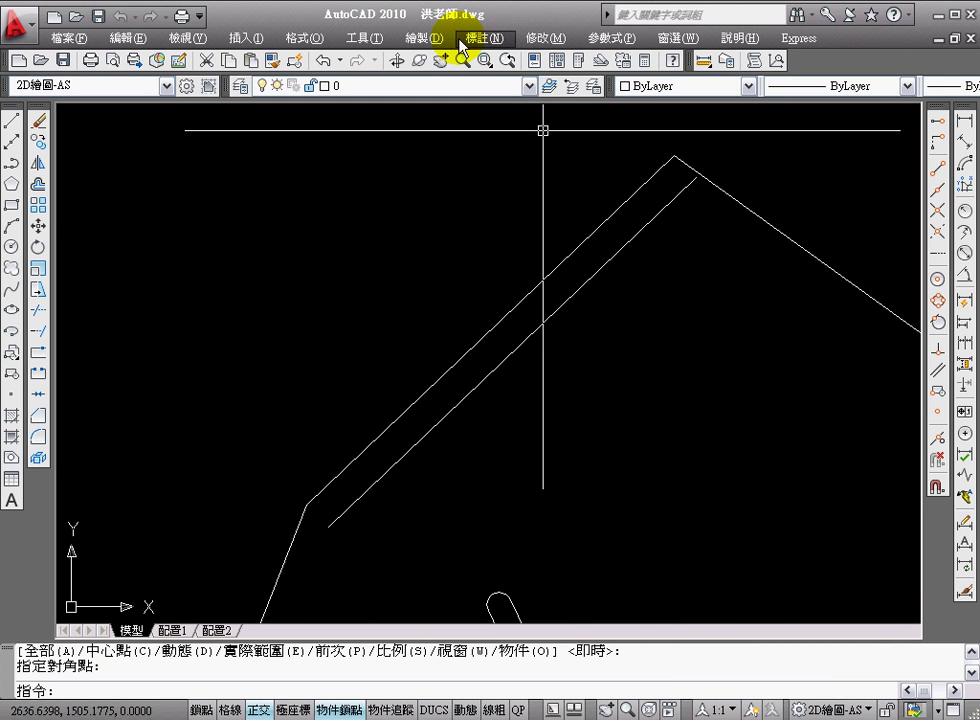
{"action": "left_click", "coordinate": [428, 38]}
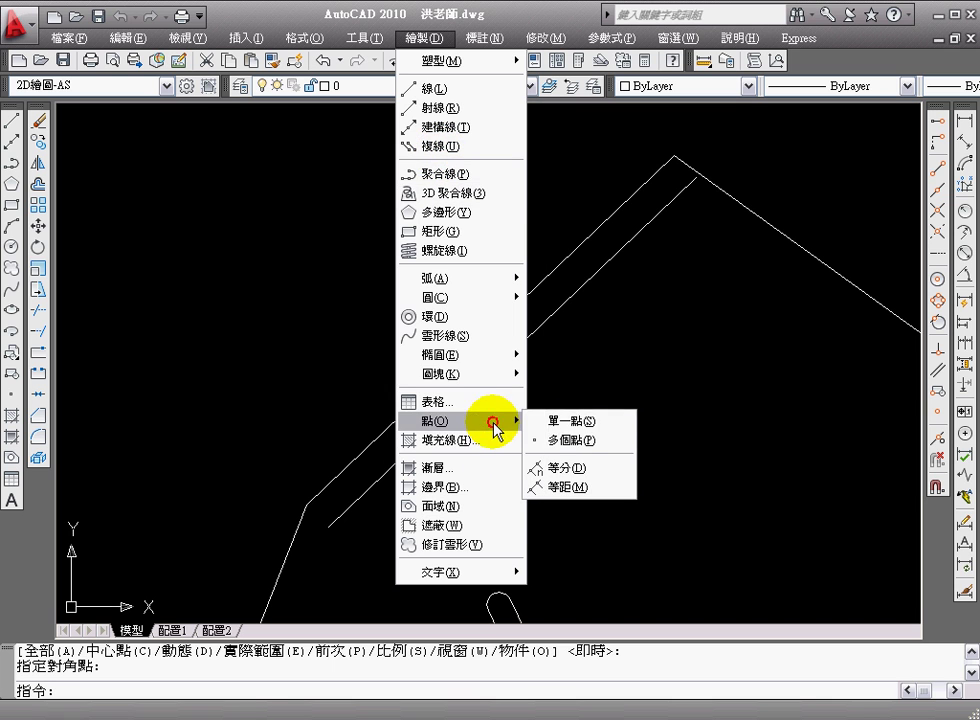
{"action": "left_click", "coordinate": [575, 465]}
{"action": "left_click", "coordinate": [516, 341]}
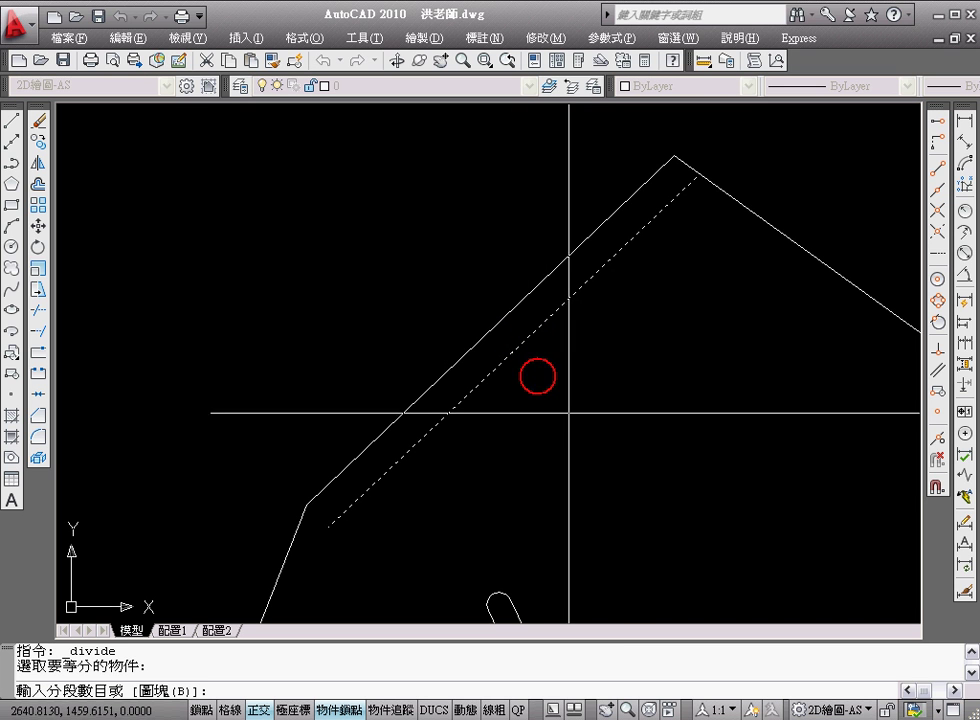
{"action": "type", "text": "3"}
{"action": "key", "text": "Return"}
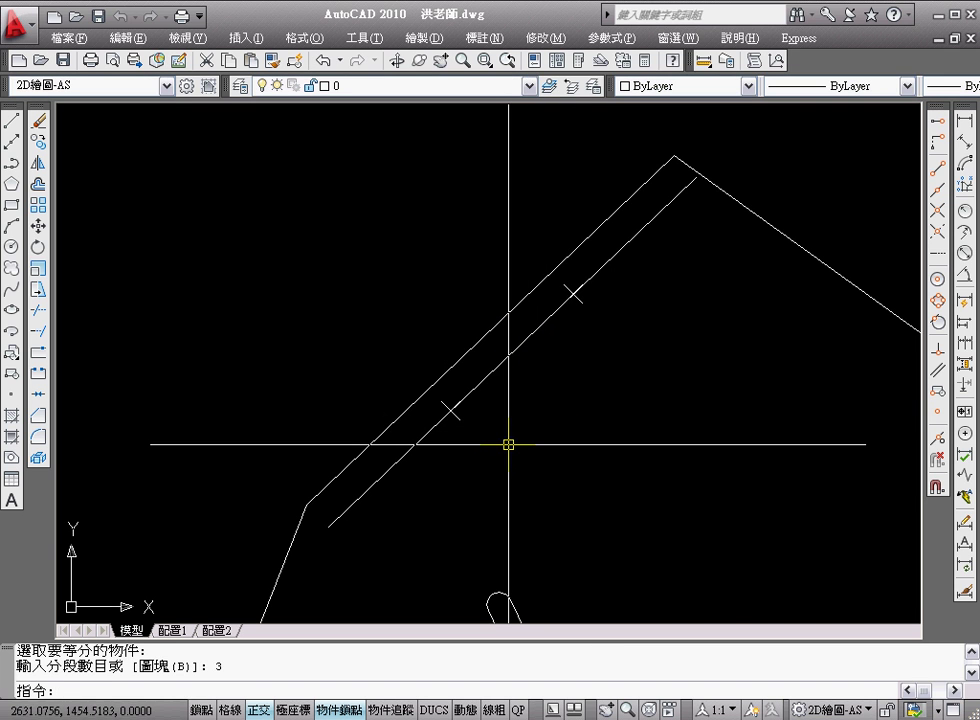
{"action": "type", "text": "c"}
{"action": "key", "text": "Return"}
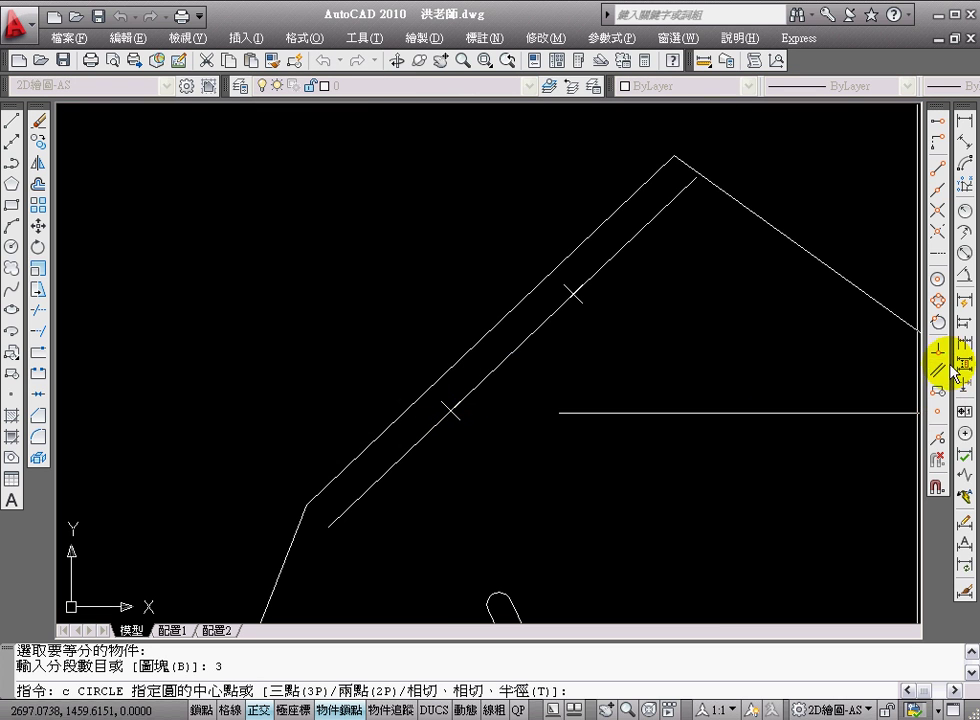
Draw a radius 7.5 circle centred on the lower division point.
{"action": "left_click", "coordinate": [945, 425]}
{"action": "left_click", "coordinate": [451, 410]}
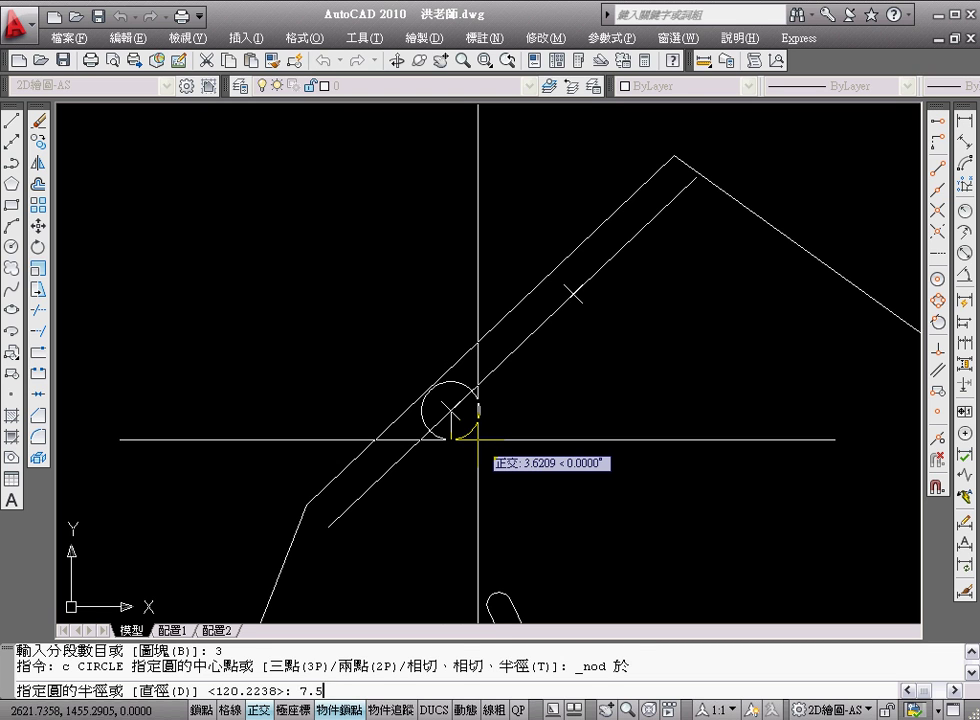
{"action": "type", "text": "5"}
{"action": "key", "text": "Return"}
{"action": "key", "text": "Return"}
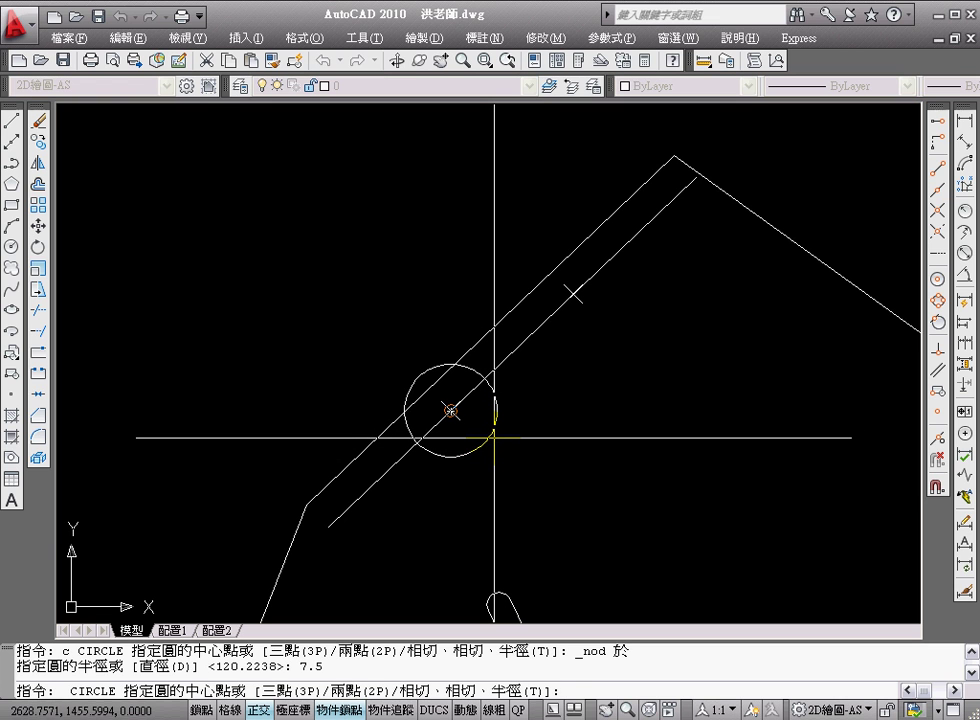
{"action": "type", "text": "@"}
{"action": "key", "text": "Return"}
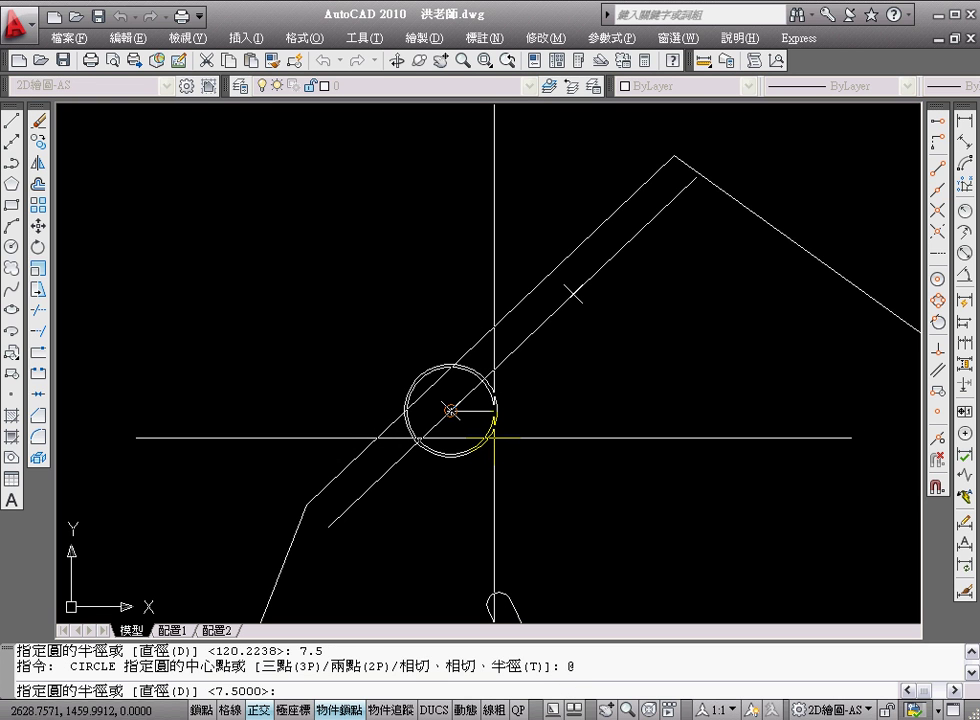
{"action": "key", "text": "Escape"}
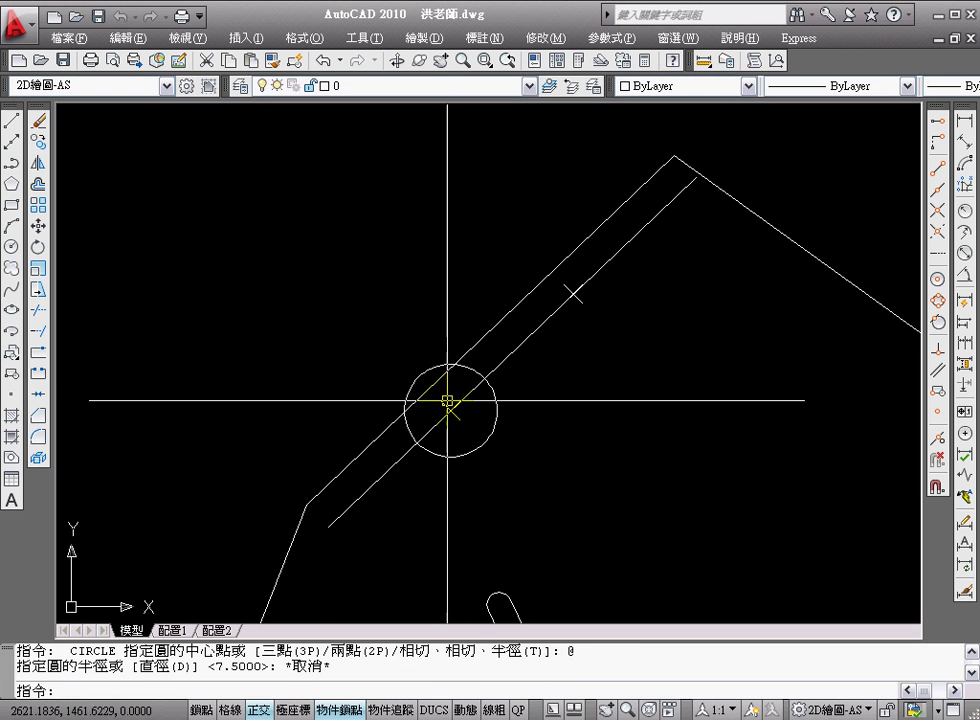
Draw two lines tangent to the circle, each perpendicular to the outer upper-left edge.
{"action": "type", "text": "l"}
{"action": "key", "text": "Return"}
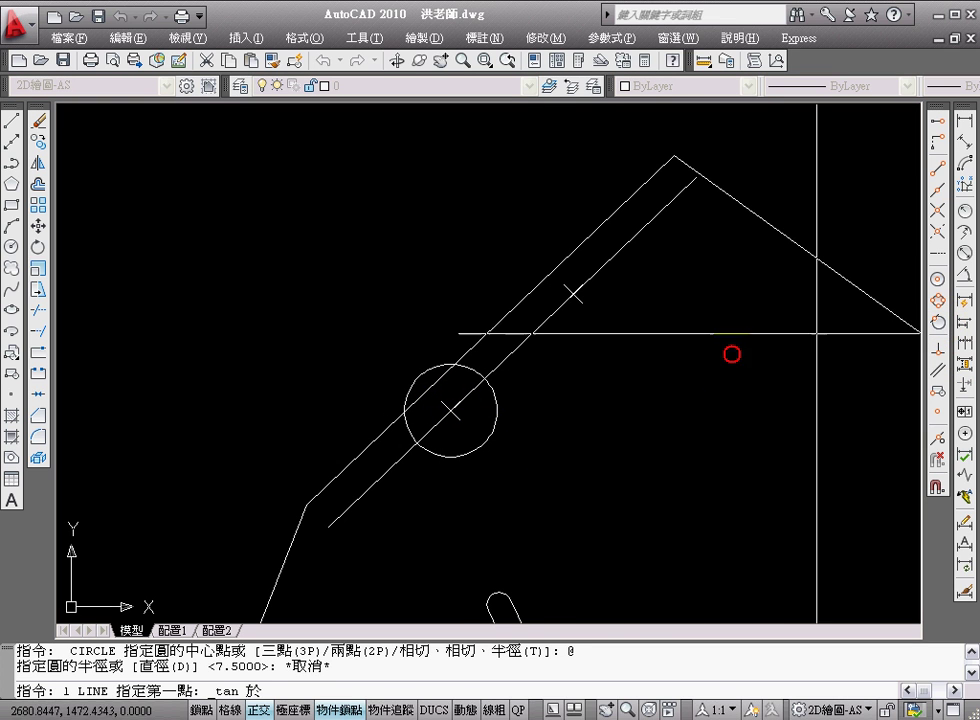
{"action": "left_click", "coordinate": [490, 394]}
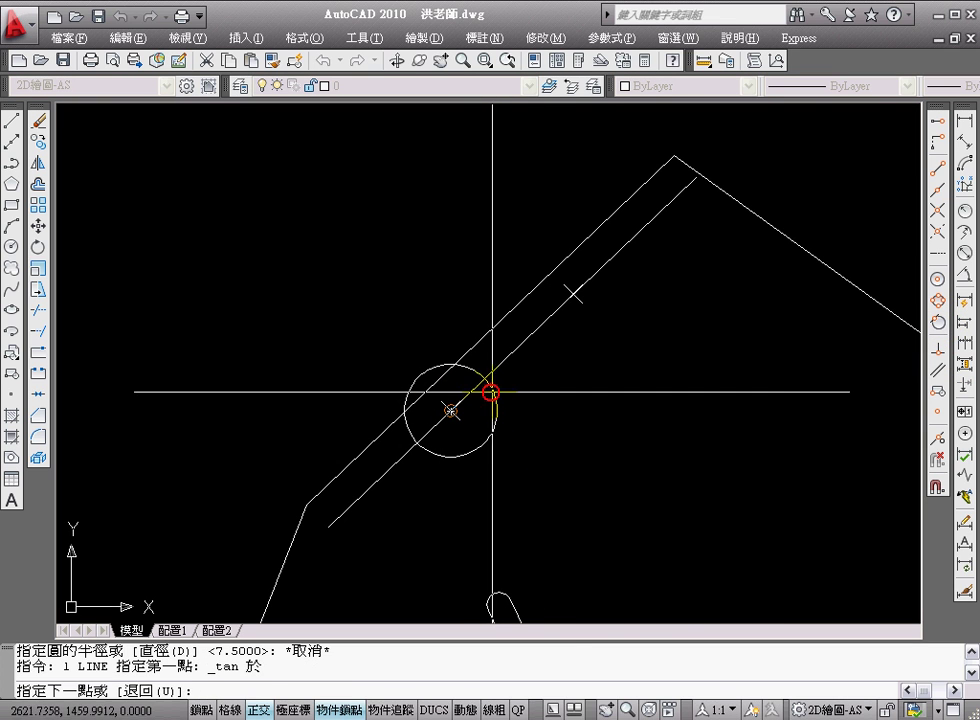
{"action": "left_click", "coordinate": [943, 355]}
{"action": "left_click", "coordinate": [475, 340]}
{"action": "key", "text": "Return"}
{"action": "key", "text": "Return"}
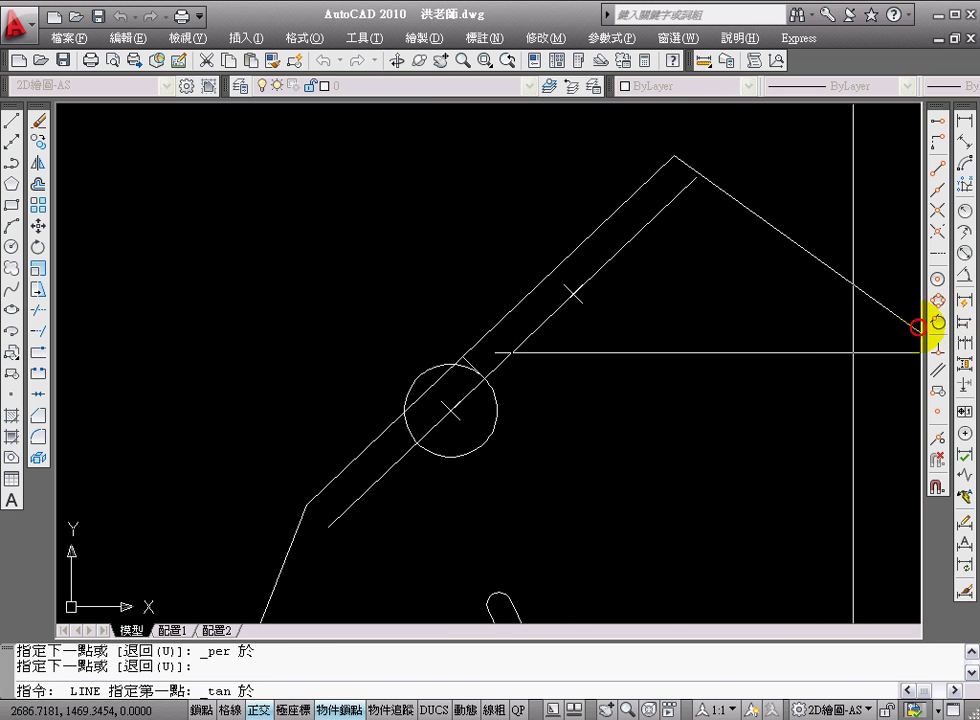
{"action": "left_click", "coordinate": [429, 452]}
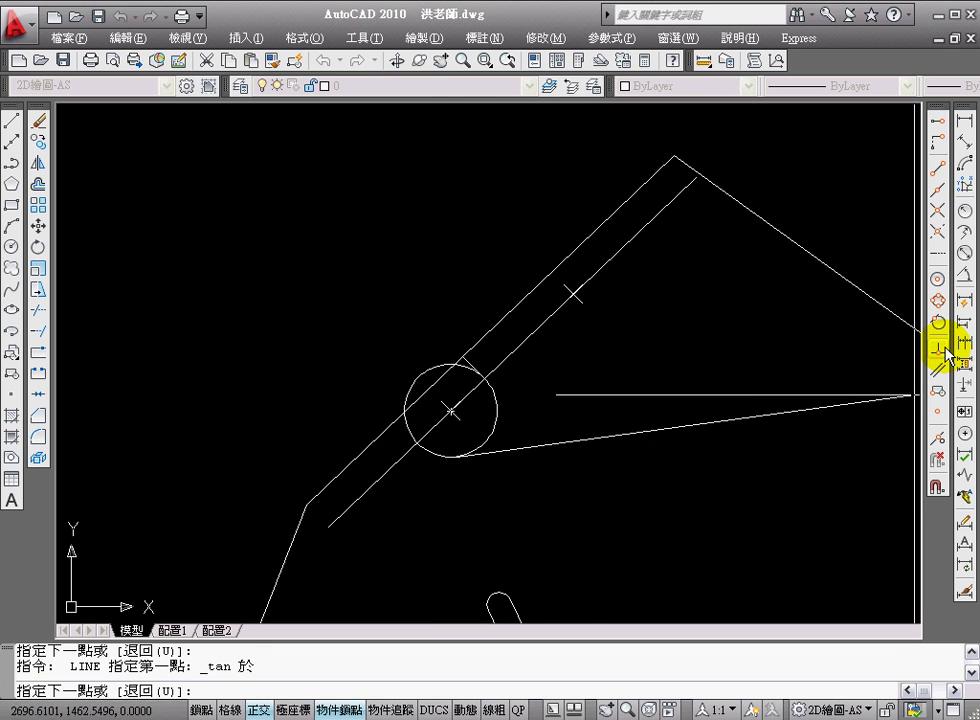
{"action": "left_click", "coordinate": [940, 352]}
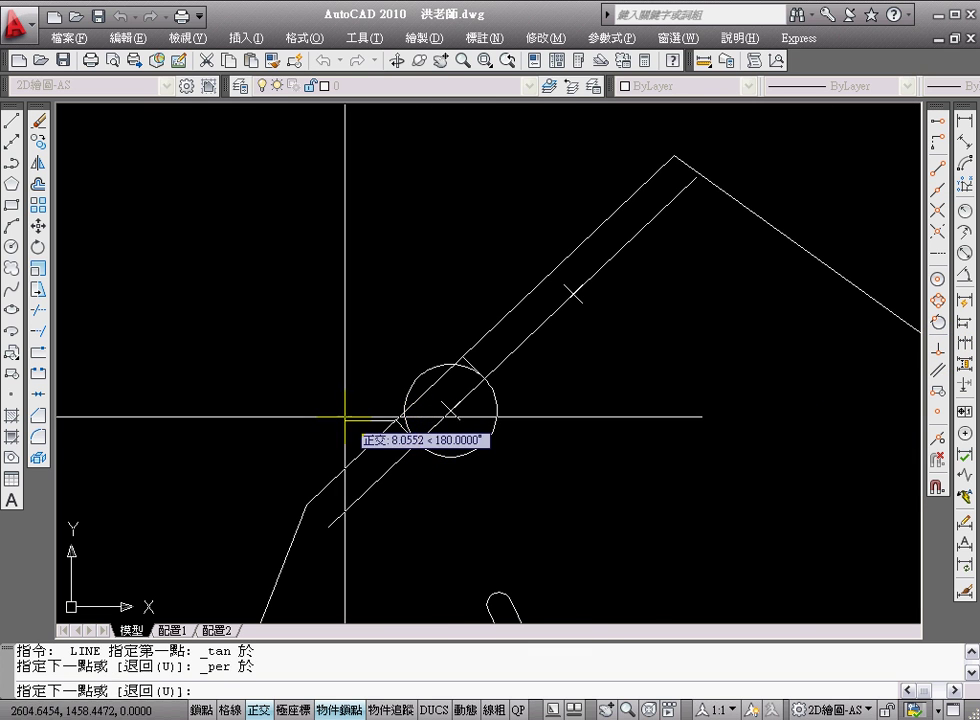
{"action": "left_click", "coordinate": [479, 453]}
{"action": "key", "text": "Return"}
Trim away the circle's left half and the outer edge between the two lines.
{"action": "type", "text": "tr"}
{"action": "key", "text": "Return"}
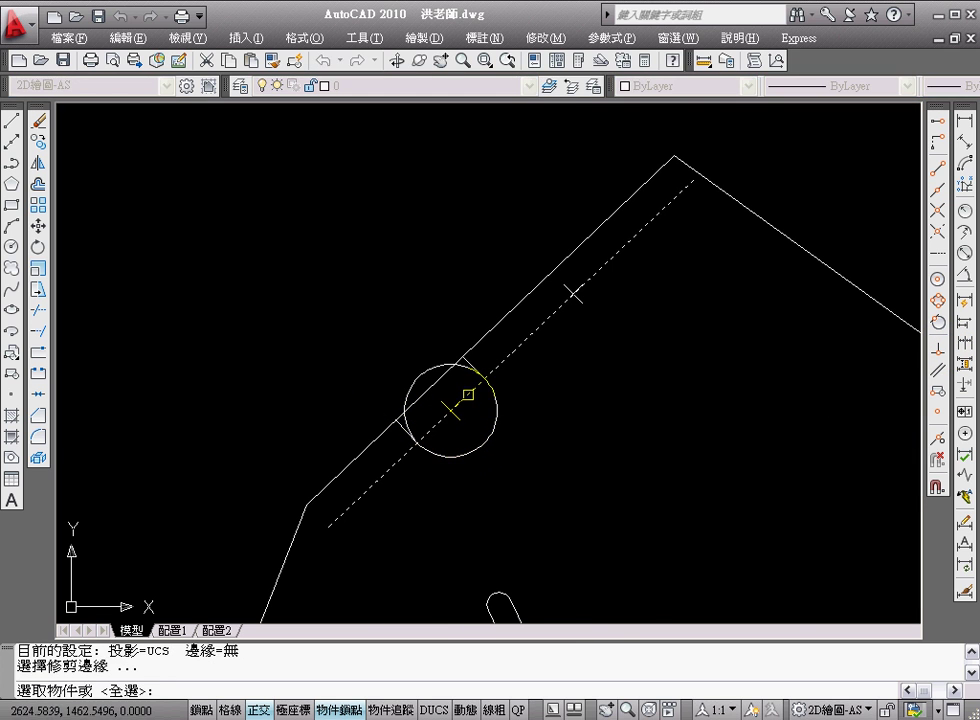
{"action": "left_click", "coordinate": [468, 394]}
{"action": "key", "text": "Return"}
{"action": "left_click", "coordinate": [416, 376]}
{"action": "key", "text": "Return"}
{"action": "key", "text": "Return"}
{"action": "left_click", "coordinate": [423, 392]}
{"action": "left_click", "coordinate": [423, 392]}
Round the notch's lower and upper corners with radius-5 fillets.
{"action": "key", "text": "Return"}
{"action": "type", "text": "f"}
{"action": "key", "text": "Return"}
{"action": "type", "text": "r"}
{"action": "key", "text": "Return"}
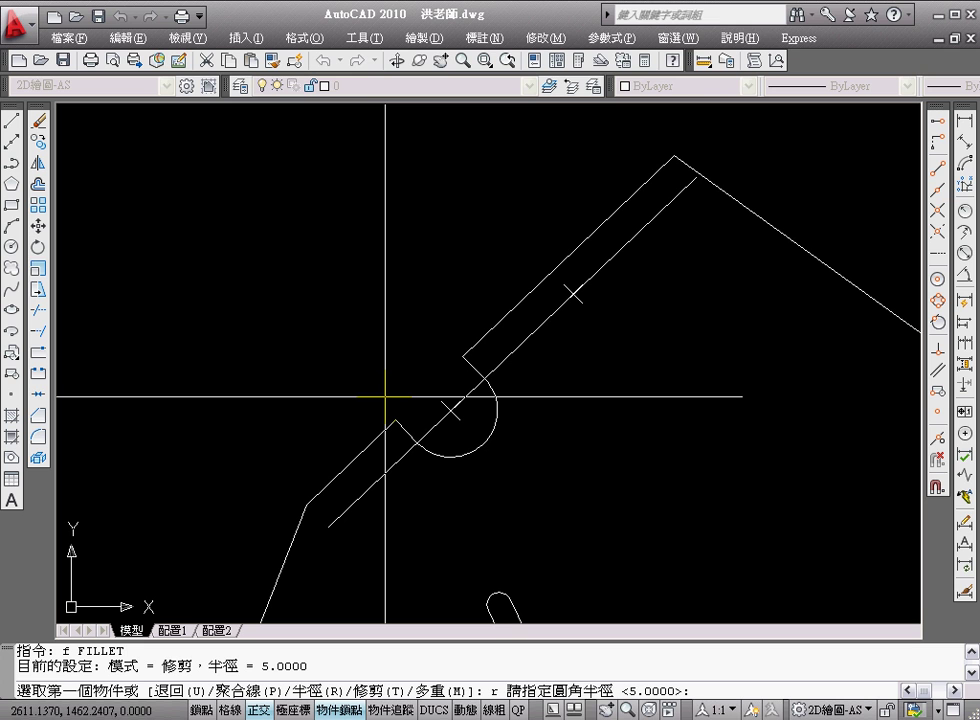
{"action": "key", "text": "Return"}
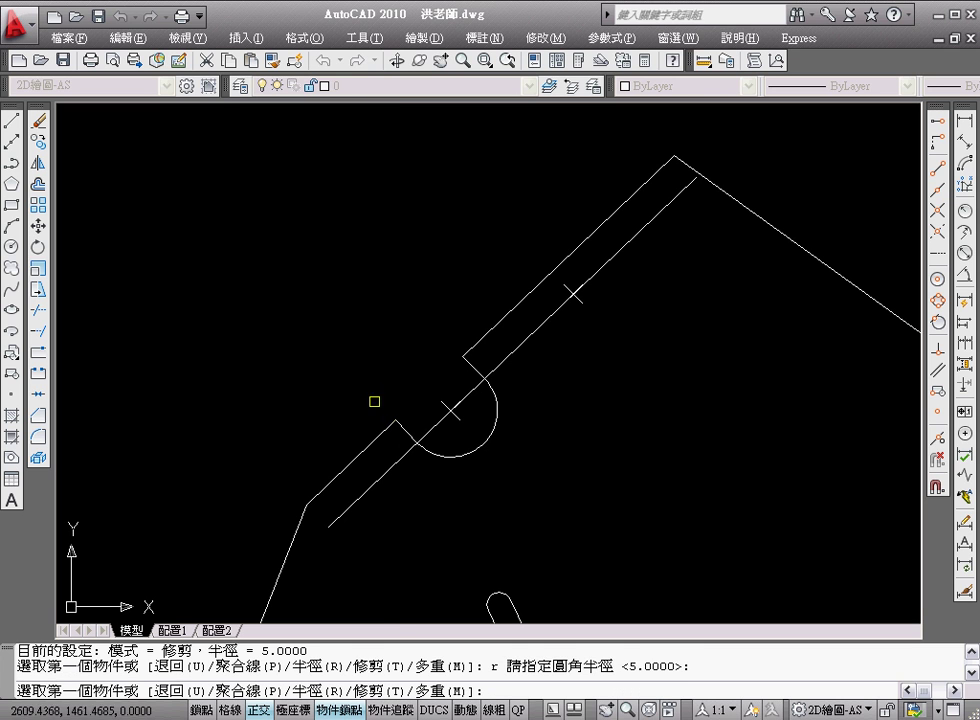
{"action": "left_click", "coordinate": [389, 435]}
{"action": "left_click", "coordinate": [405, 429]}
{"action": "key", "text": "Return"}
{"action": "left_click", "coordinate": [476, 369]}
{"action": "left_click", "coordinate": [490, 390]}
{"action": "key", "text": "Escape"}
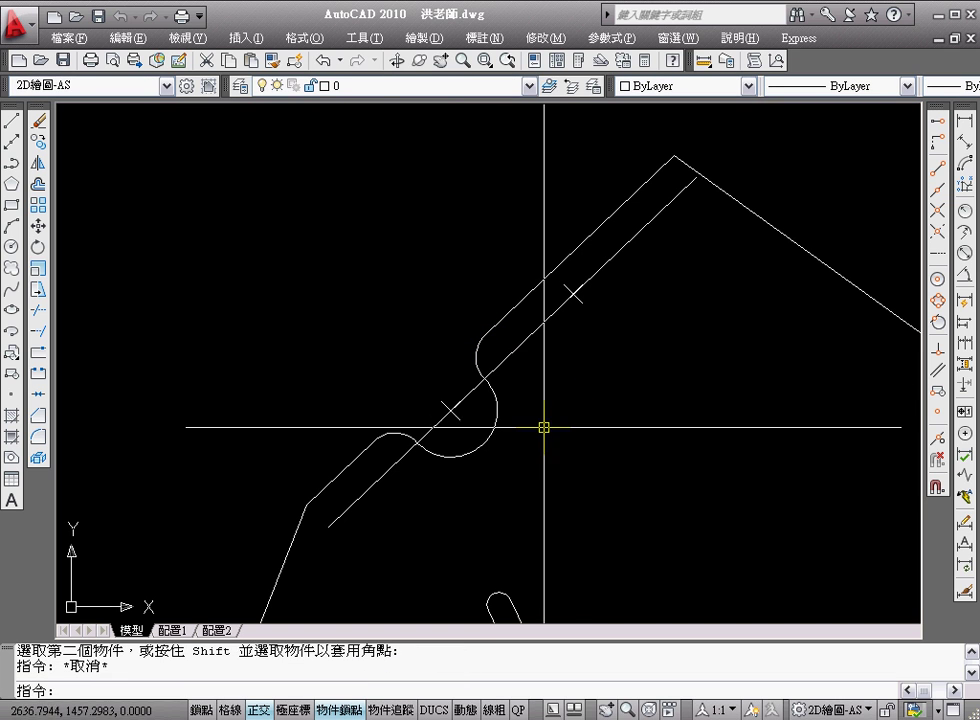
Erase the dashed offset helper line.
{"action": "type", "text": "e"}
{"action": "key", "text": "Return"}
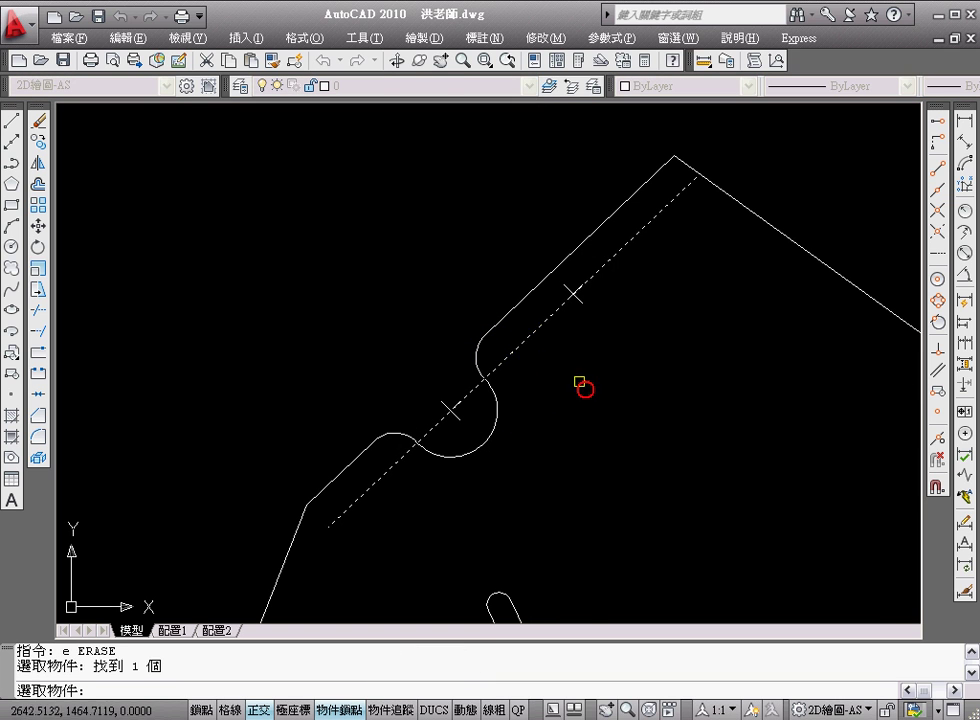
{"action": "key", "text": "Return"}
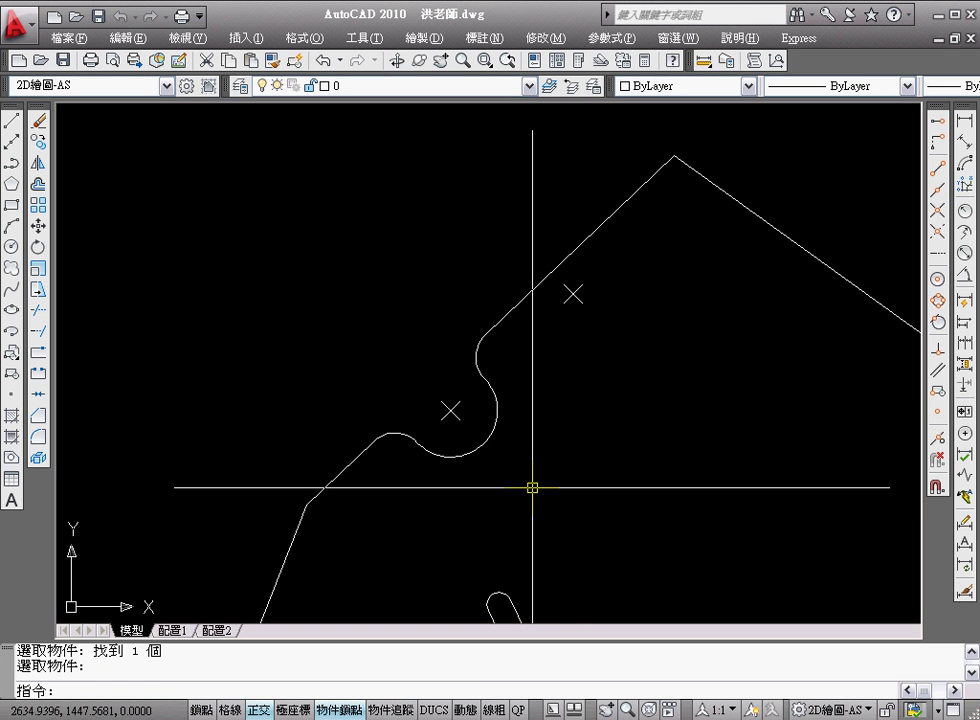
Copy the six notch pieces from the lower division mark to the upper mark using Node snap.
{"action": "type", "text": "co"}
{"action": "key", "text": "Return"}
{"action": "left_click", "coordinate": [317, 295]}
{"action": "left_click", "coordinate": [527, 495]}
{"action": "key", "text": "Return"}
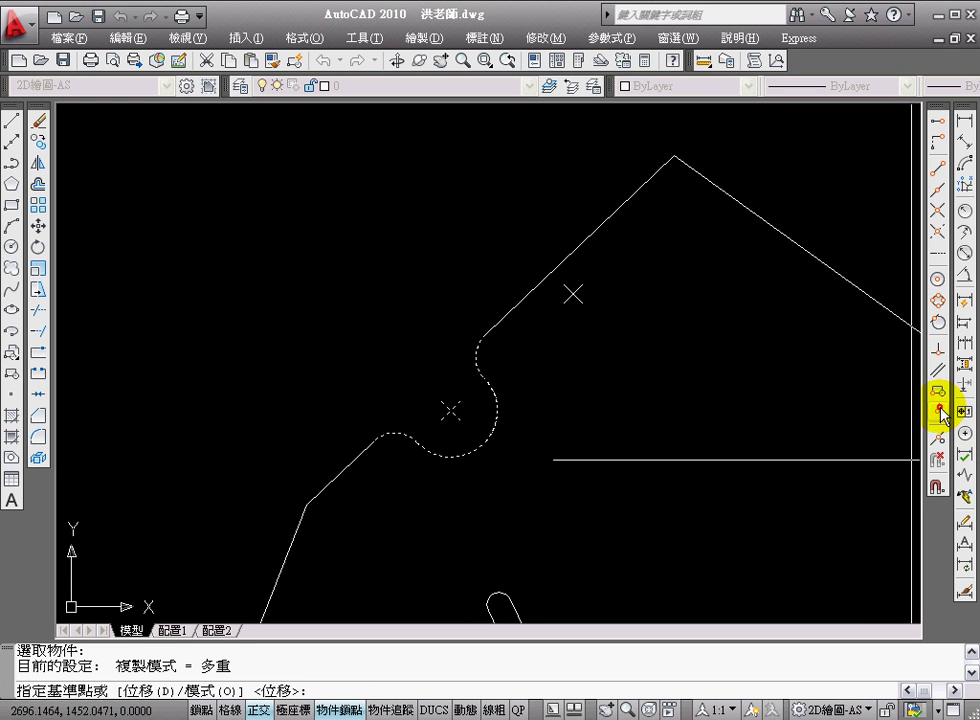
{"action": "left_click", "coordinate": [941, 415]}
{"action": "left_click", "coordinate": [450, 410]}
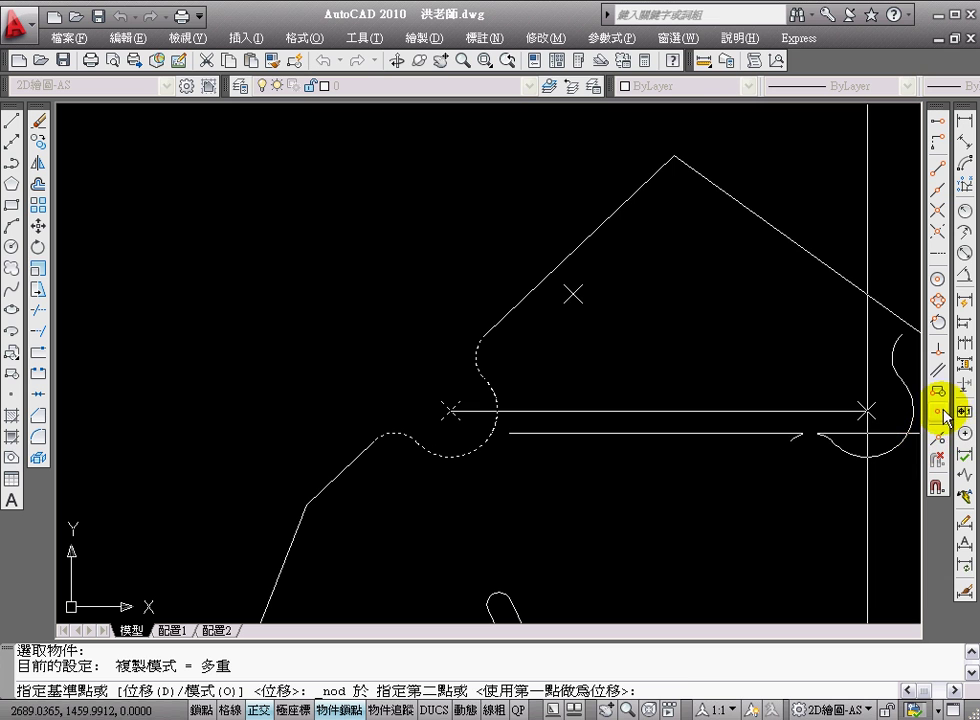
{"action": "left_click", "coordinate": [573, 293]}
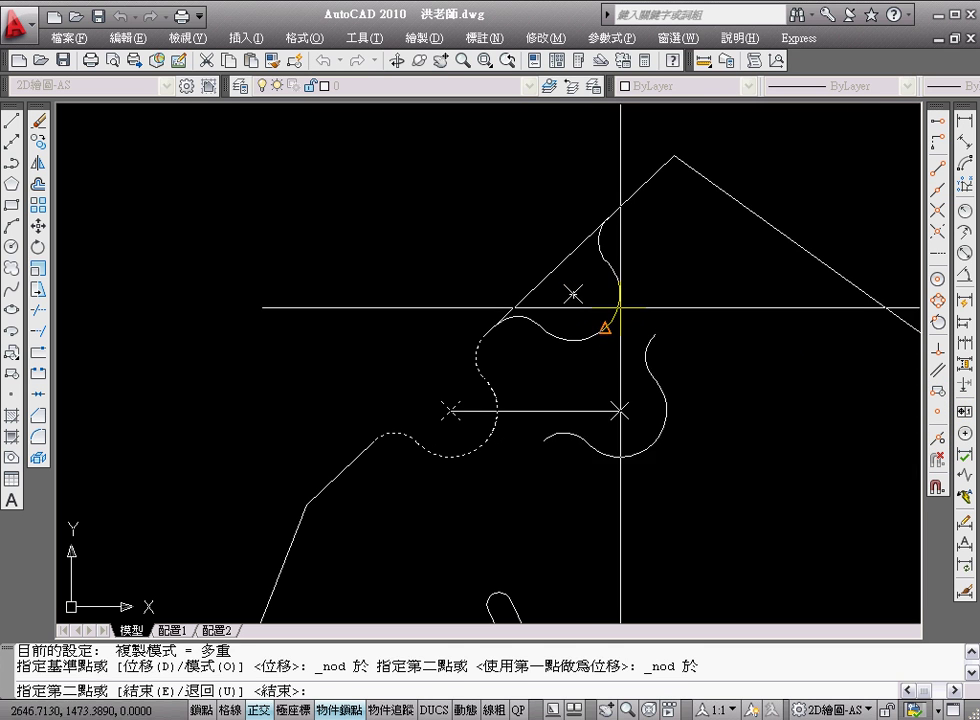
{"action": "key", "text": "Escape"}
Trim the leftover edge inside the copied notch and bring the whole flange into view.
{"action": "type", "text": "tr"}
{"action": "key", "text": "Return"}
{"action": "key", "text": "Return"}
{"action": "left_click", "coordinate": [549, 273]}
{"action": "key", "text": "Return"}
{"action": "scroll", "coordinate": [685, 383], "scroll_direction": "down", "scroll_amount": 3}
{"action": "mouse_move", "coordinate": [678, 383]}
{"action": "middle_mouse_down"}
{"action": "mouse_move", "coordinate": [634, 420]}
{"action": "mouse_move", "coordinate": [586, 320]}
{"action": "mouse_move", "coordinate": [566, 313]}
{"action": "middle_mouse_up"}
{"action": "left_click", "coordinate": [705, 62]}
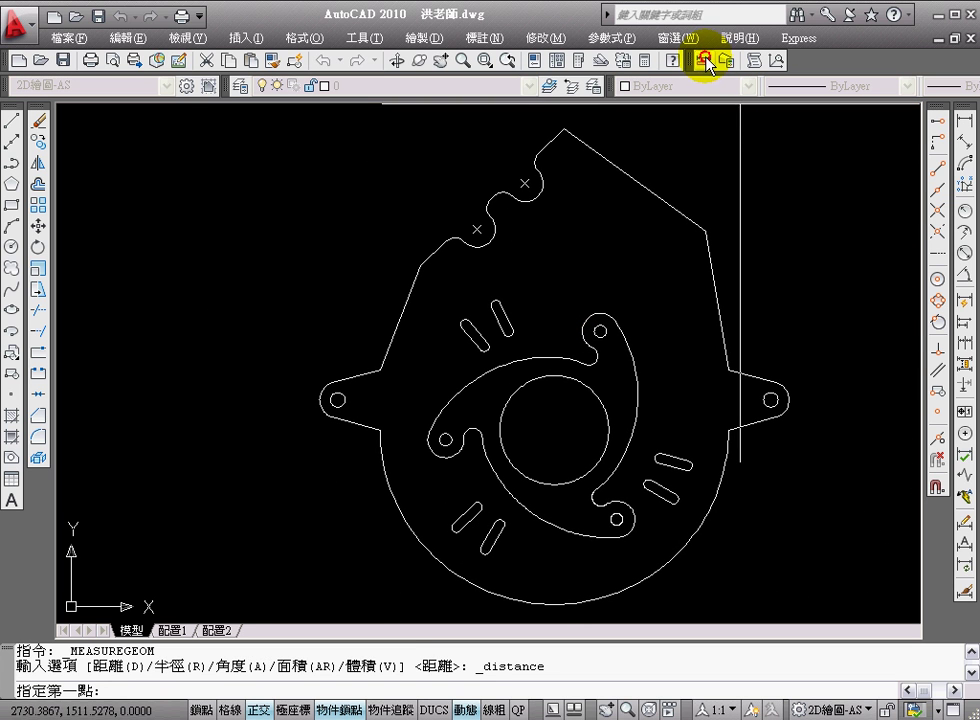
{"action": "left_click", "coordinate": [939, 302]}
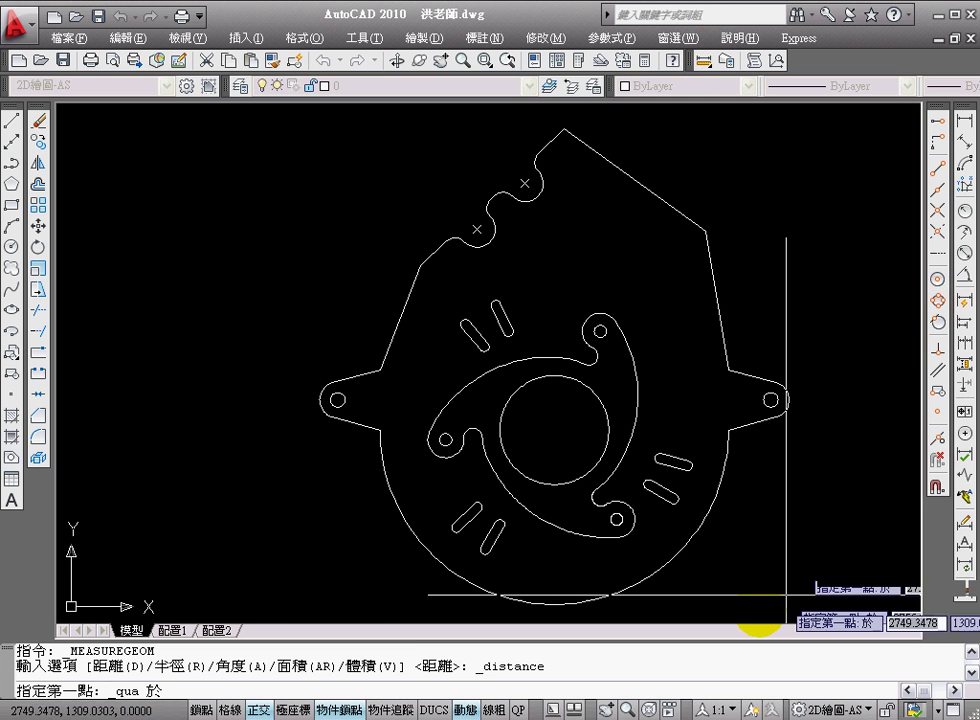
{"action": "left_click", "coordinate": [568, 603]}
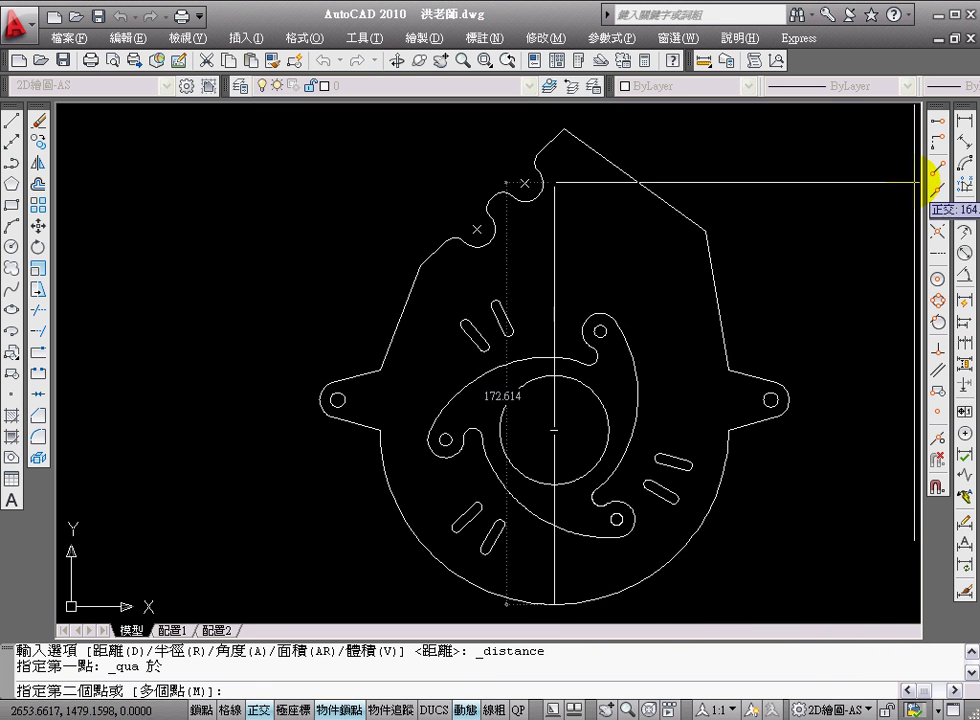
{"action": "left_click", "coordinate": [946, 176]}
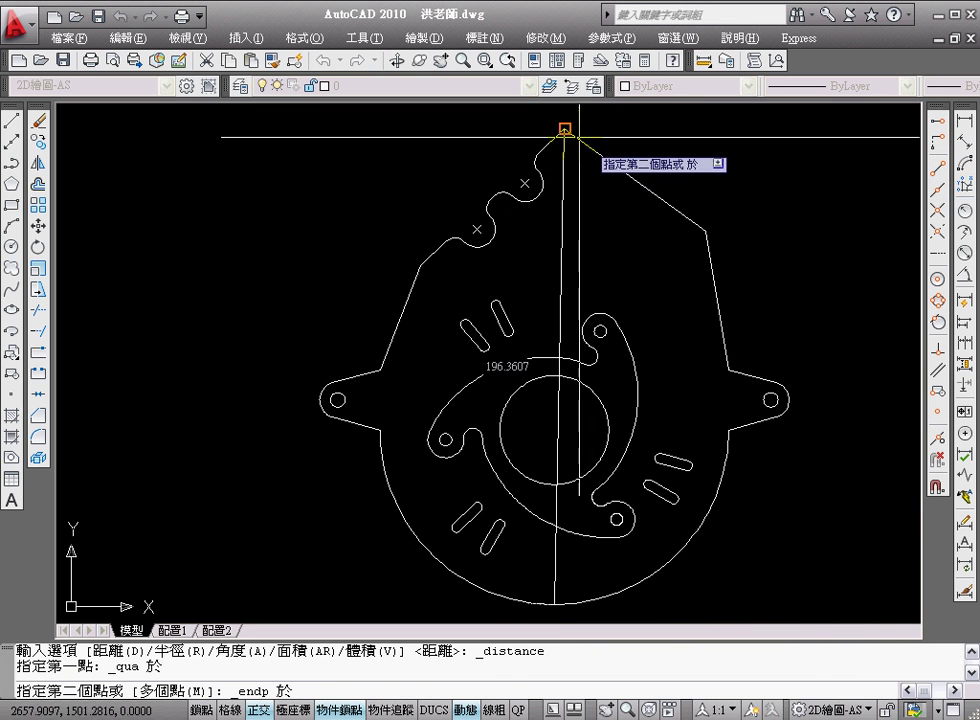
{"action": "left_click", "coordinate": [565, 130]}
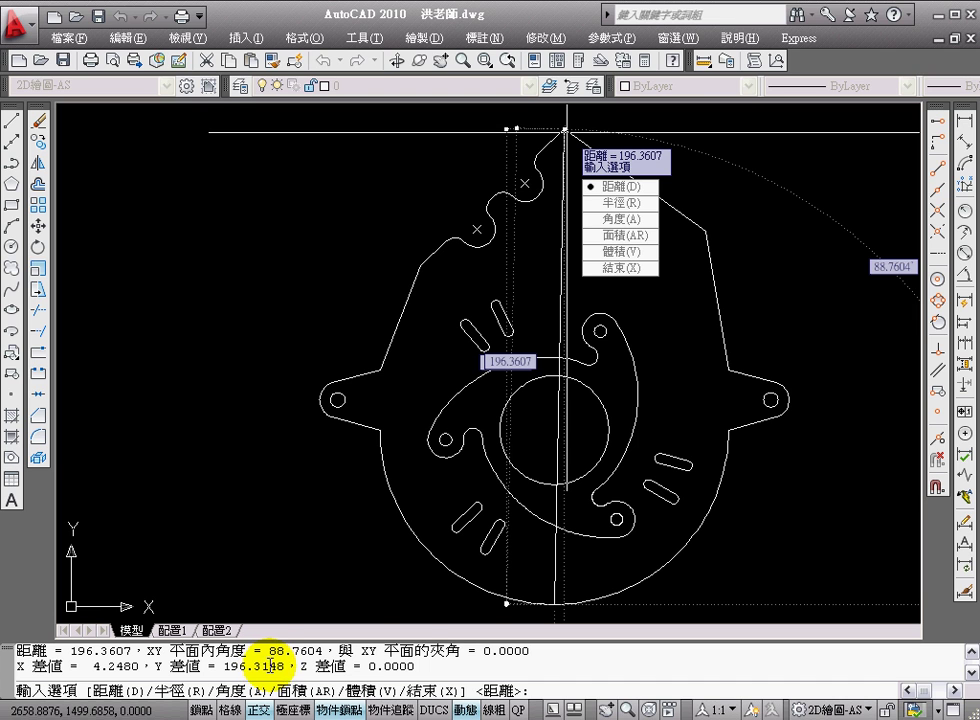
{"action": "key", "text": "Escape"}
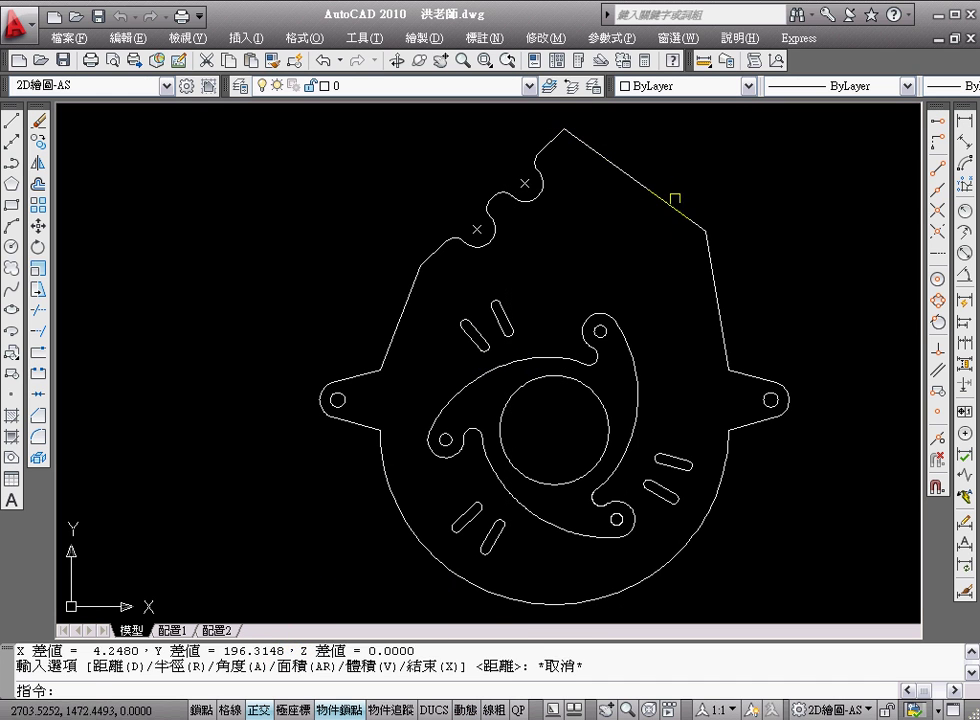
{"action": "key", "text": "Escape"}
{"action": "key", "text": "Escape"}
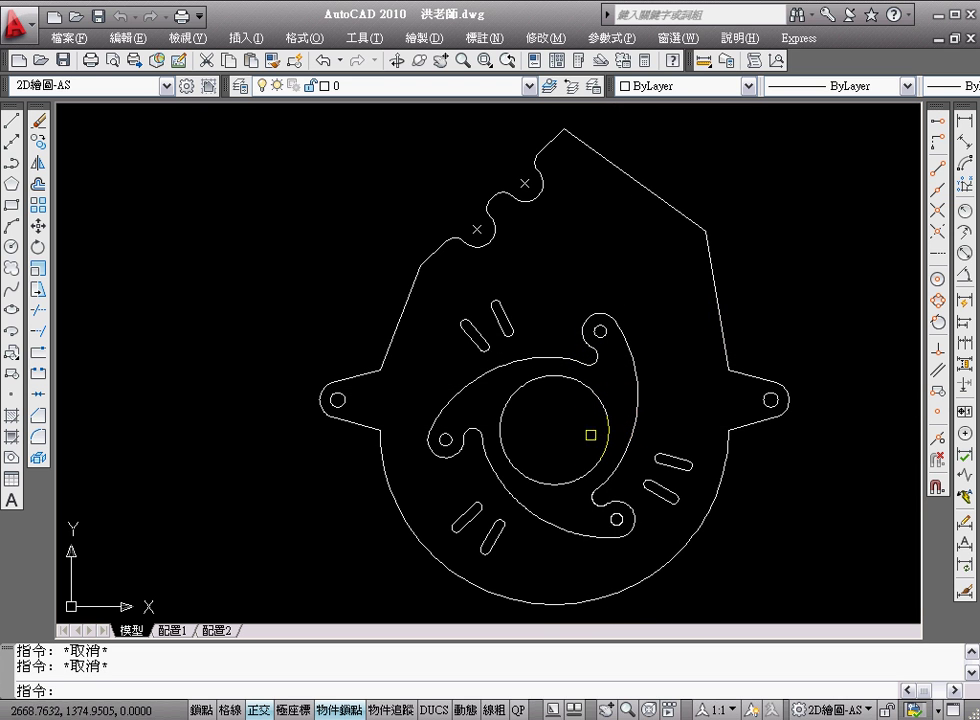
{"action": "type", "text": "h"}
Fill the inside of the curved arm with a one-colour blue gradient hatch.
{"action": "key", "text": "Return"}
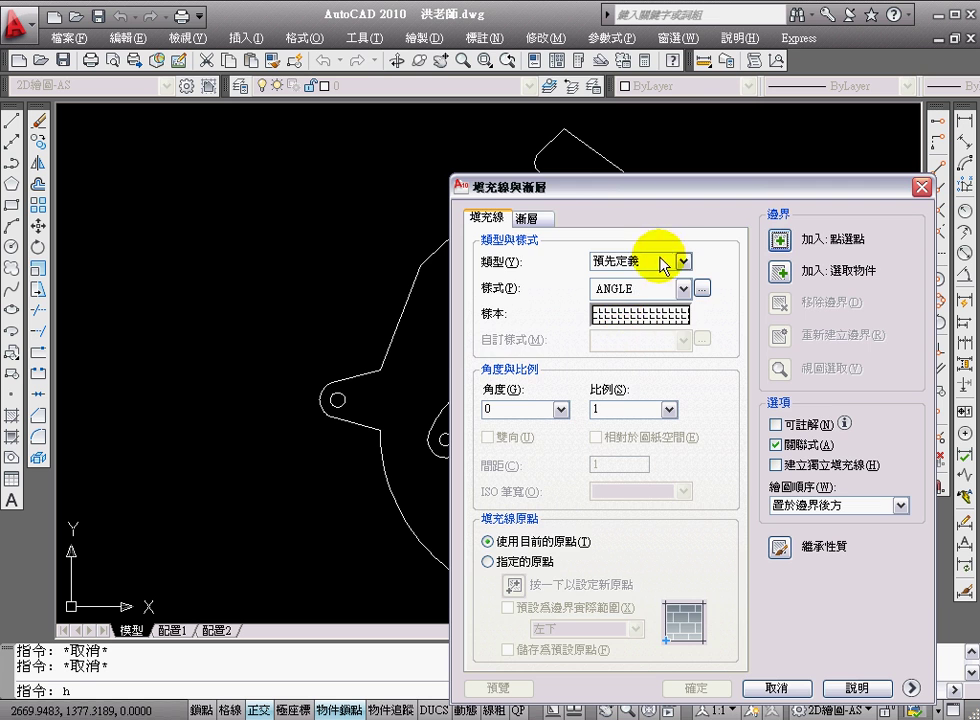
{"action": "left_click", "coordinate": [531, 218]}
{"action": "left_click", "coordinate": [780, 240]}
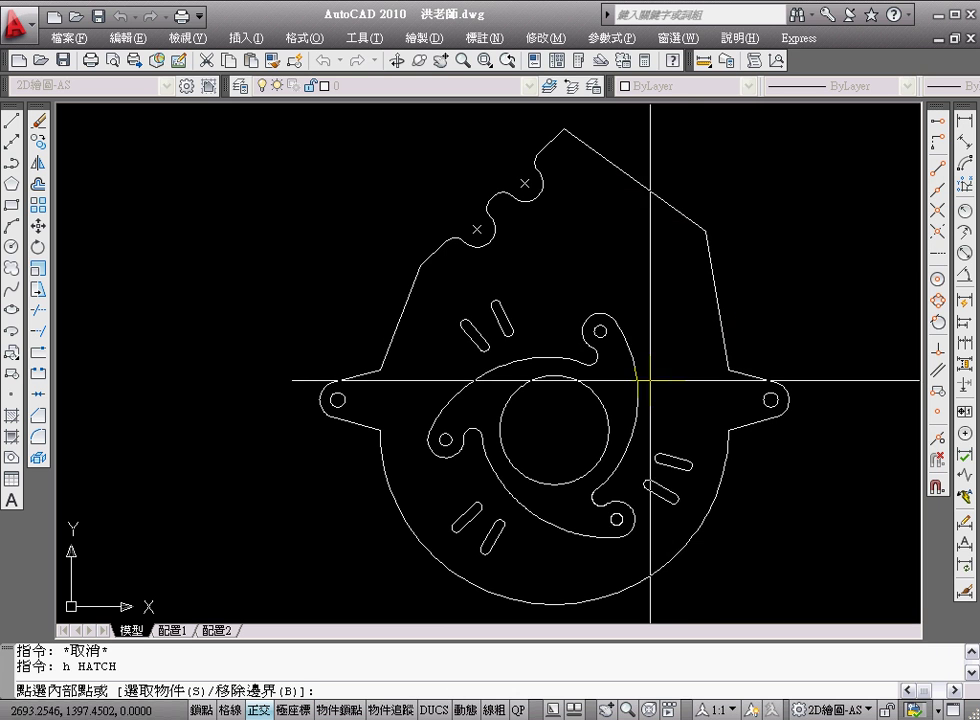
{"action": "left_click", "coordinate": [619, 381]}
{"action": "key", "text": "Return"}
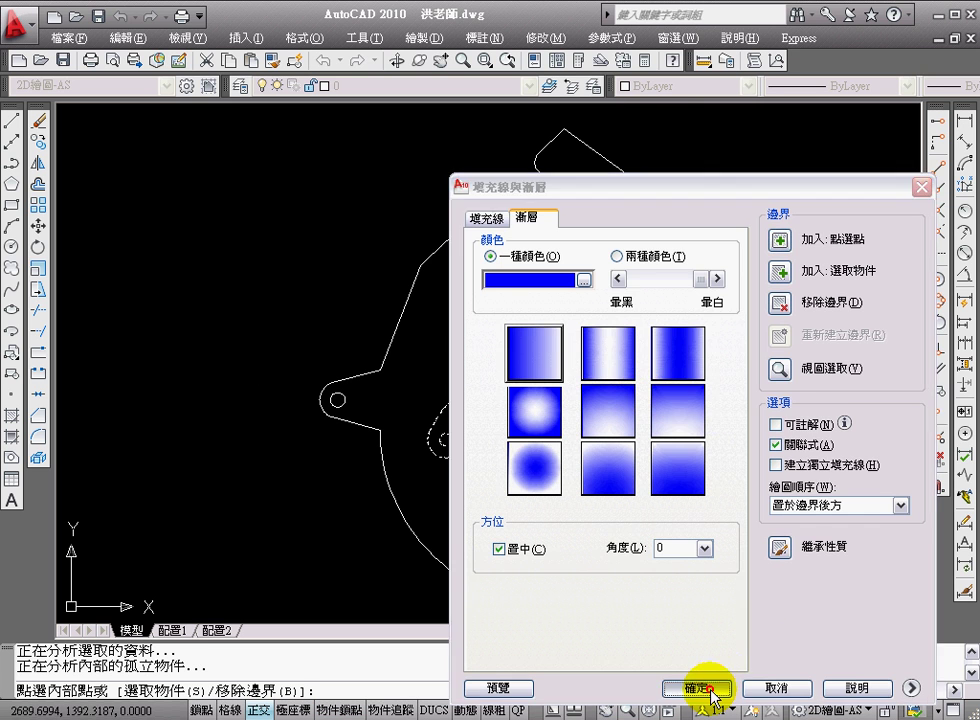
{"action": "left_click", "coordinate": [696, 688]}
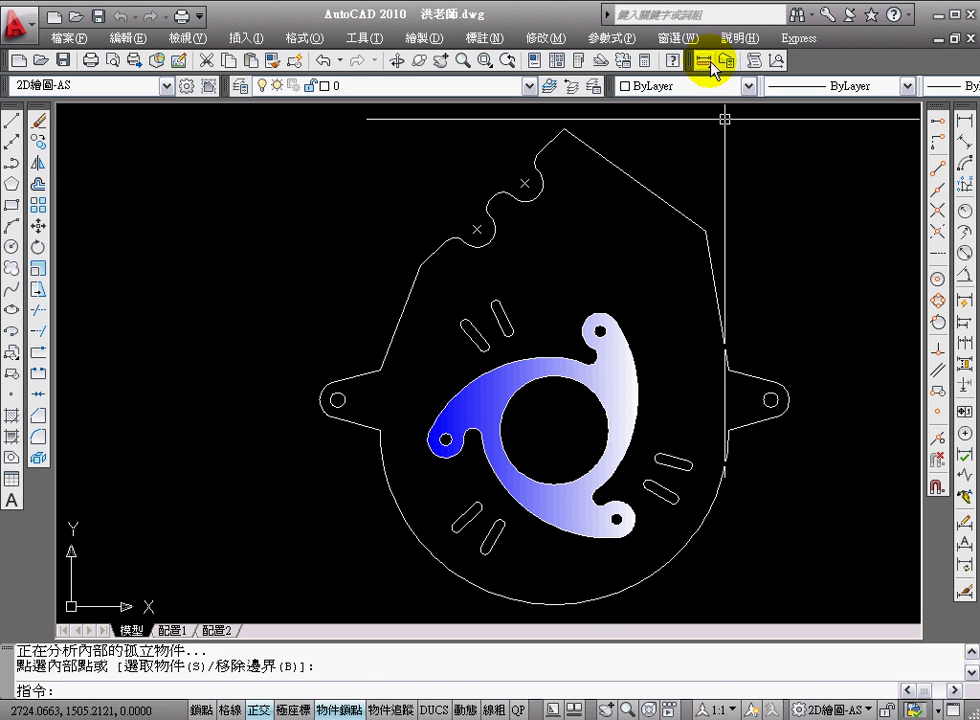
Measure the gradient hatch as an object: area 2857.2691, perimeter 536.3974.
{"action": "left_click", "coordinate": [707, 145]}
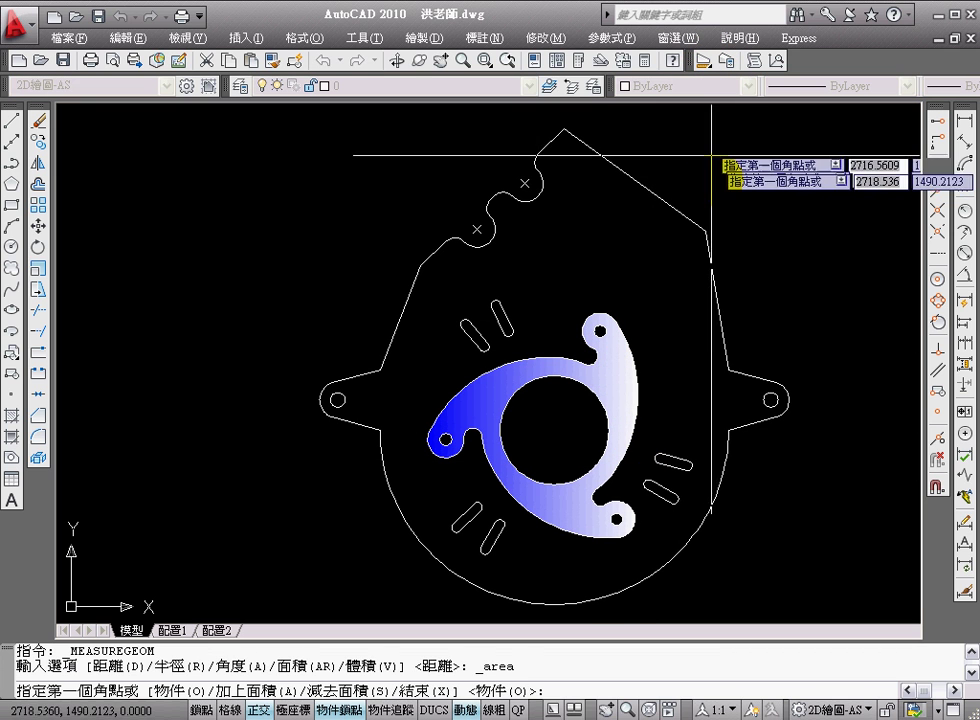
{"action": "type", "text": "o"}
{"action": "key", "text": "Return"}
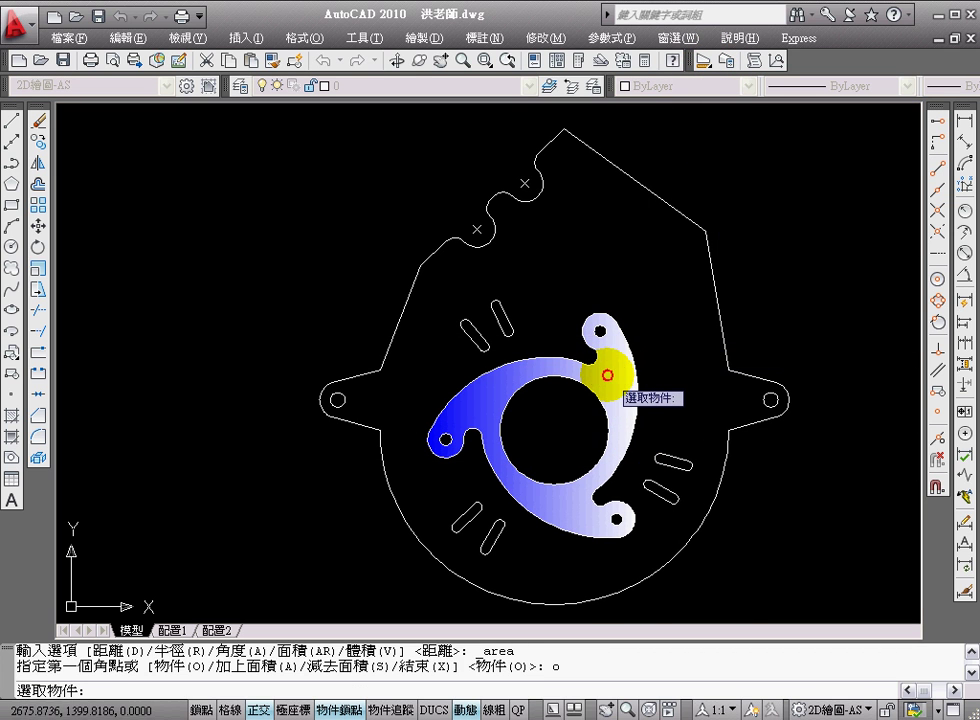
{"action": "left_click", "coordinate": [609, 372]}
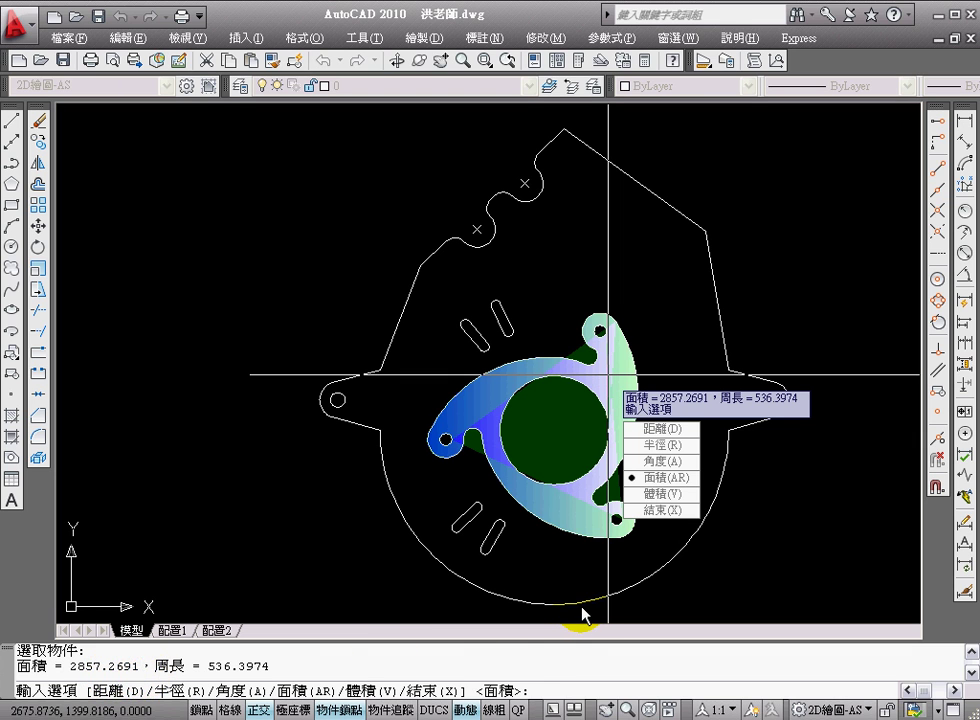
{"action": "key", "text": "Escape"}
{"action": "key", "text": "Escape"}
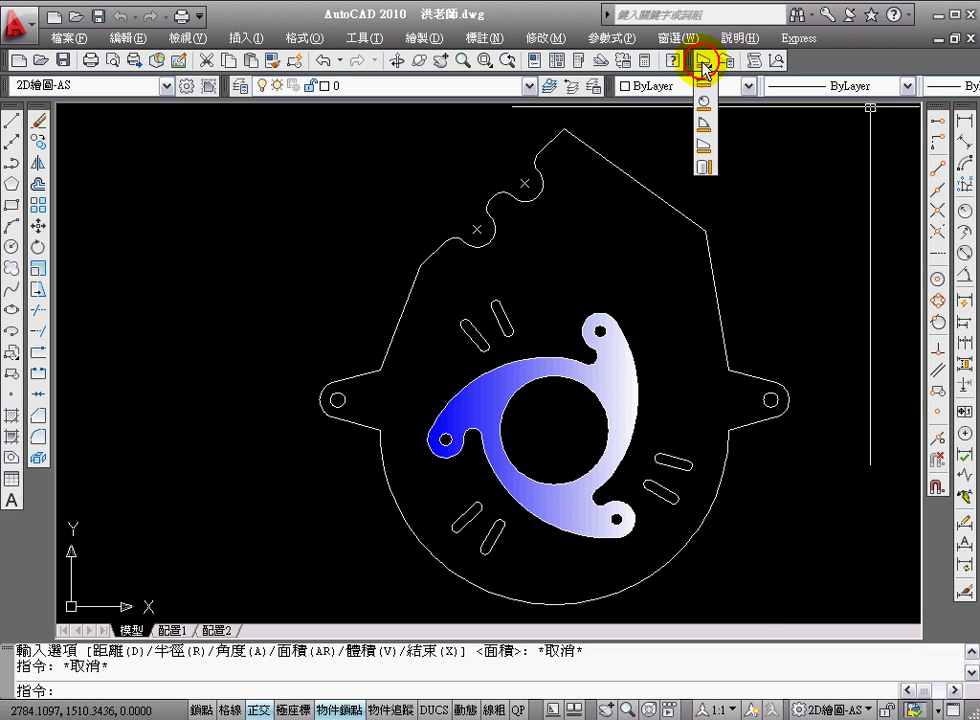
Measure the distance from a slot's centre to a second point, reading 160.1087.
{"action": "left_click", "coordinate": [712, 88]}
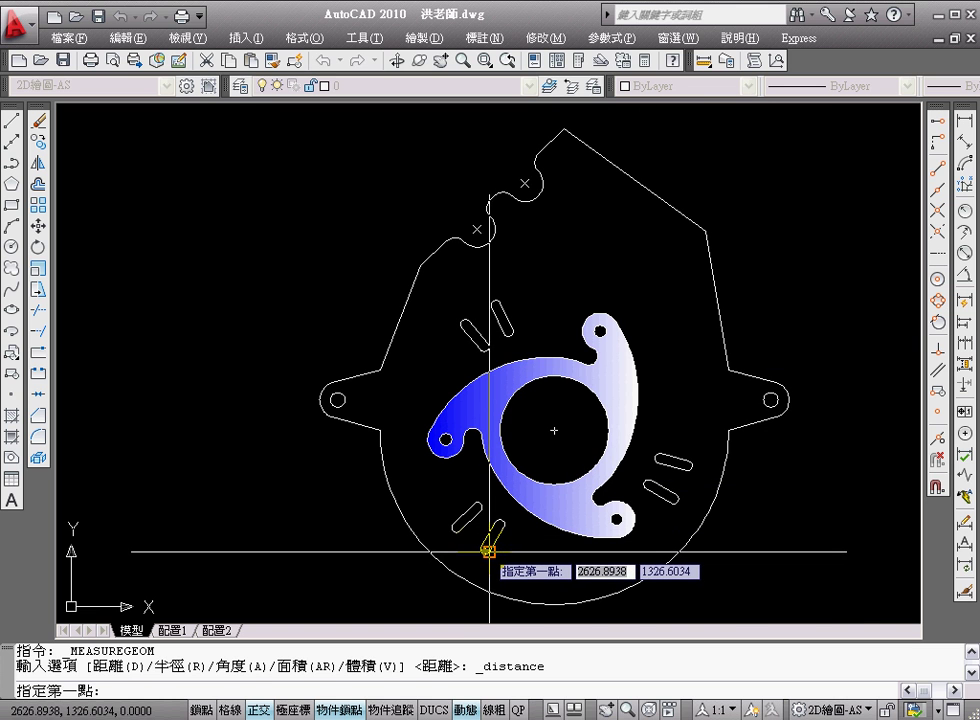
{"action": "scroll", "coordinate": [487, 548], "scroll_direction": "up", "scroll_amount": 3}
{"action": "mouse_move", "coordinate": [586, 394]}
{"action": "middle_mouse_down"}
{"action": "mouse_move", "coordinate": [547, 472]}
{"action": "mouse_move", "coordinate": [540, 452]}
{"action": "middle_mouse_up"}
{"action": "scroll", "coordinate": [536, 446], "scroll_direction": "down", "scroll_amount": 2}
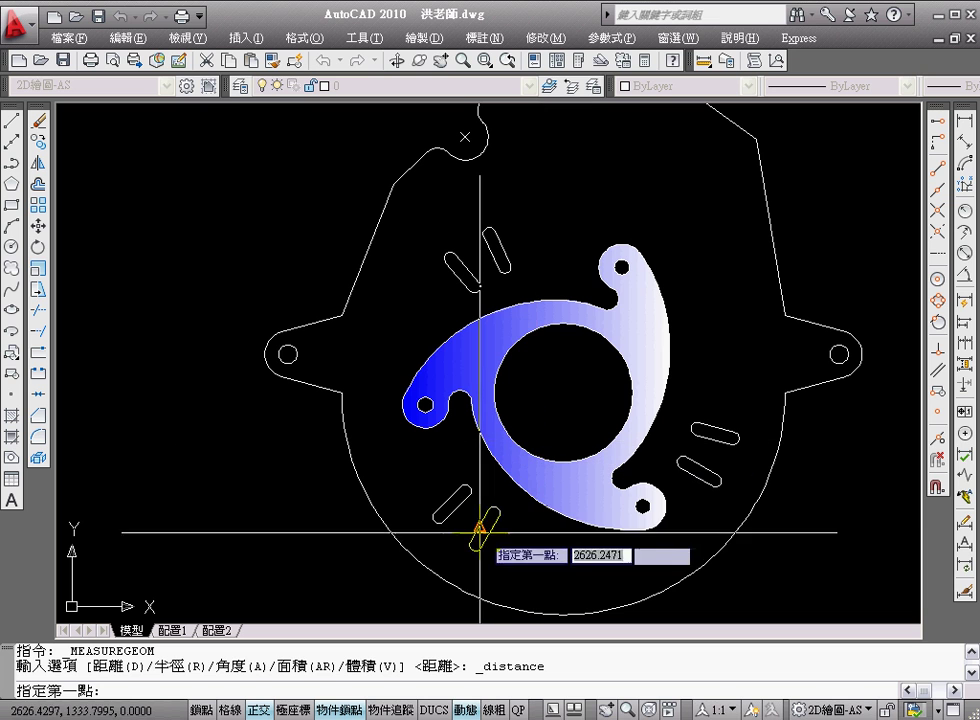
{"action": "left_click", "coordinate": [943, 280]}
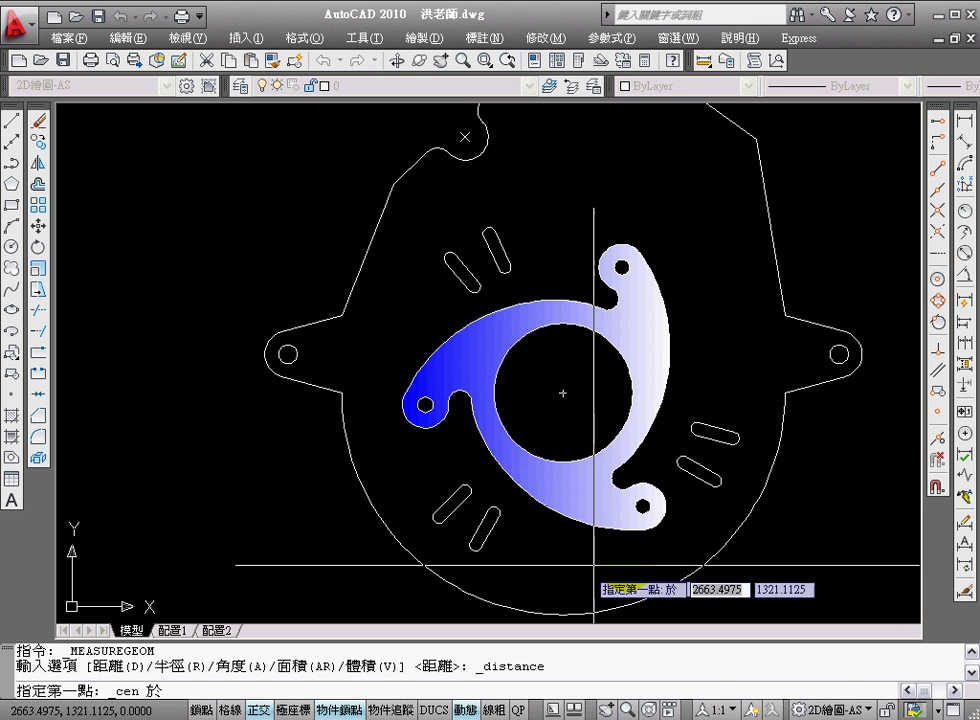
{"action": "left_click", "coordinate": [479, 541]}
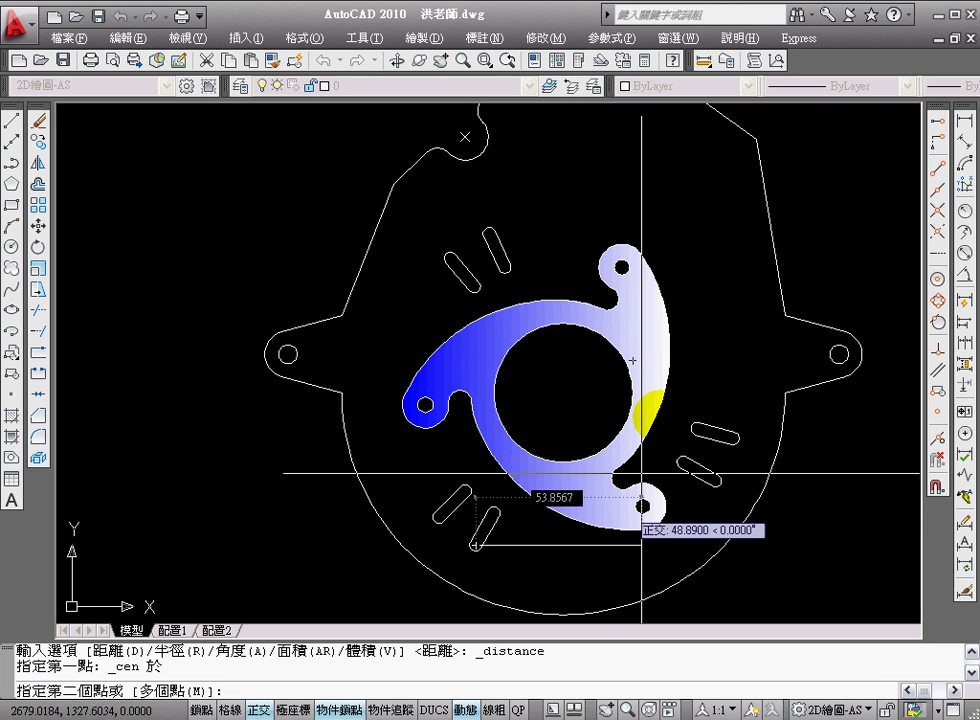
{"action": "left_click", "coordinate": [755, 137]}
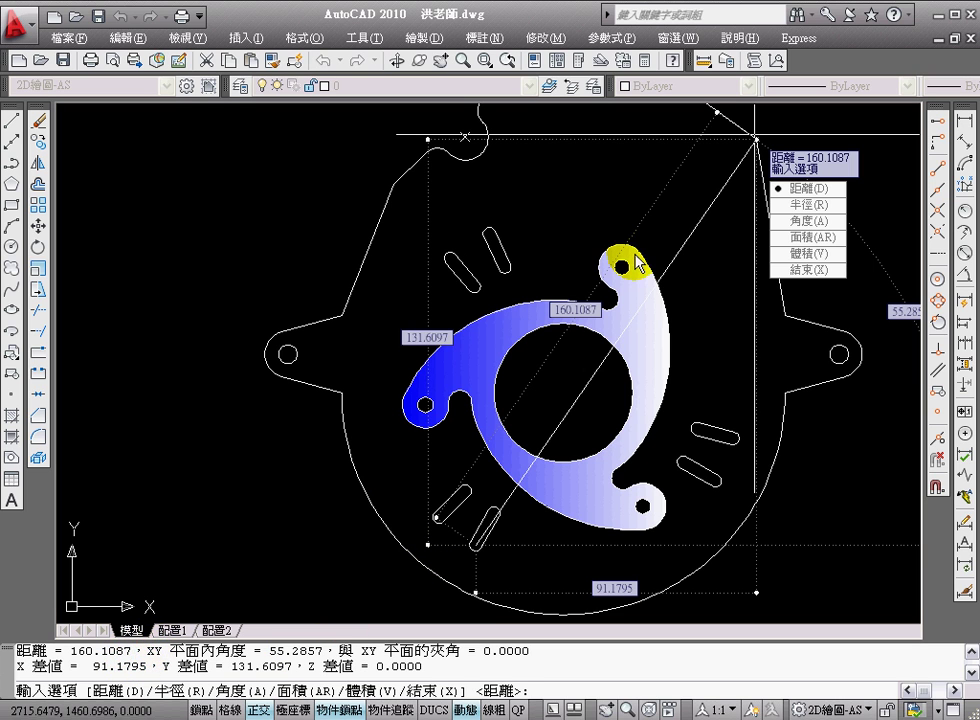
{"action": "key", "text": "Escape"}
Measure from the top notch to an endpoint on the right, reading 134.1428.
{"action": "mouse_move", "coordinate": [737, 192]}
{"action": "middle_mouse_down"}
{"action": "mouse_move", "coordinate": [623, 212]}
{"action": "mouse_move", "coordinate": [651, 232]}
{"action": "middle_mouse_up"}
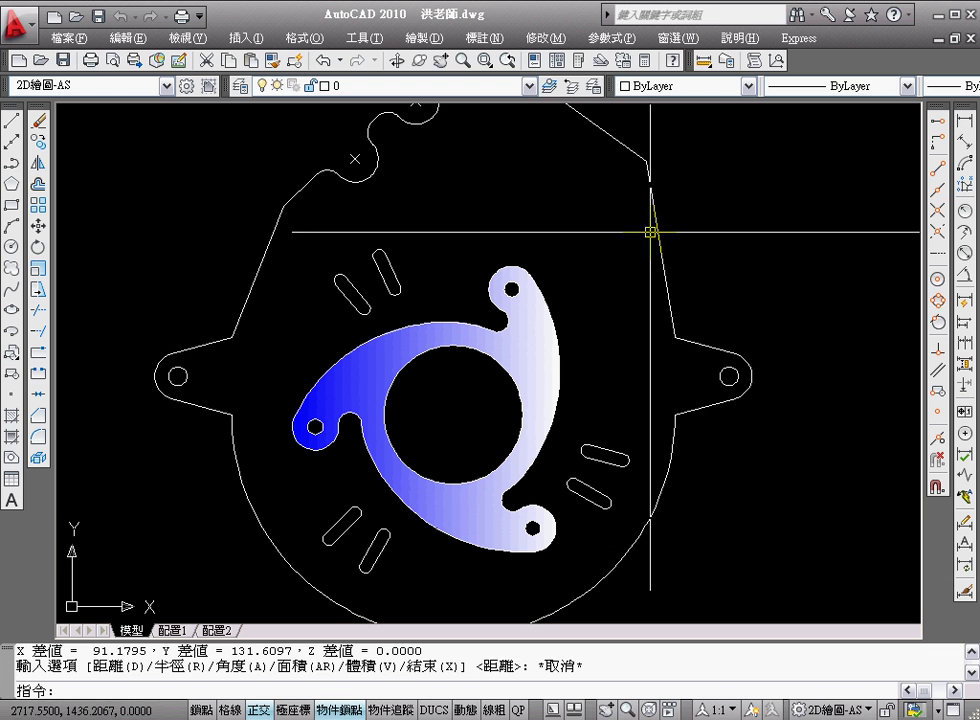
{"action": "left_click", "coordinate": [705, 65]}
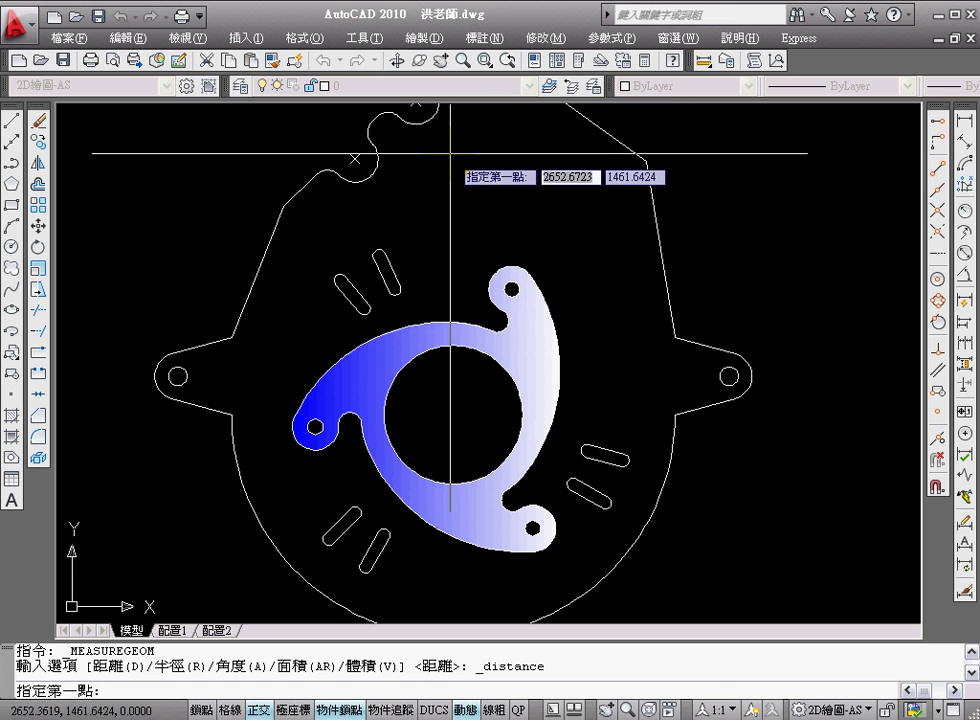
{"action": "left_click", "coordinate": [437, 126]}
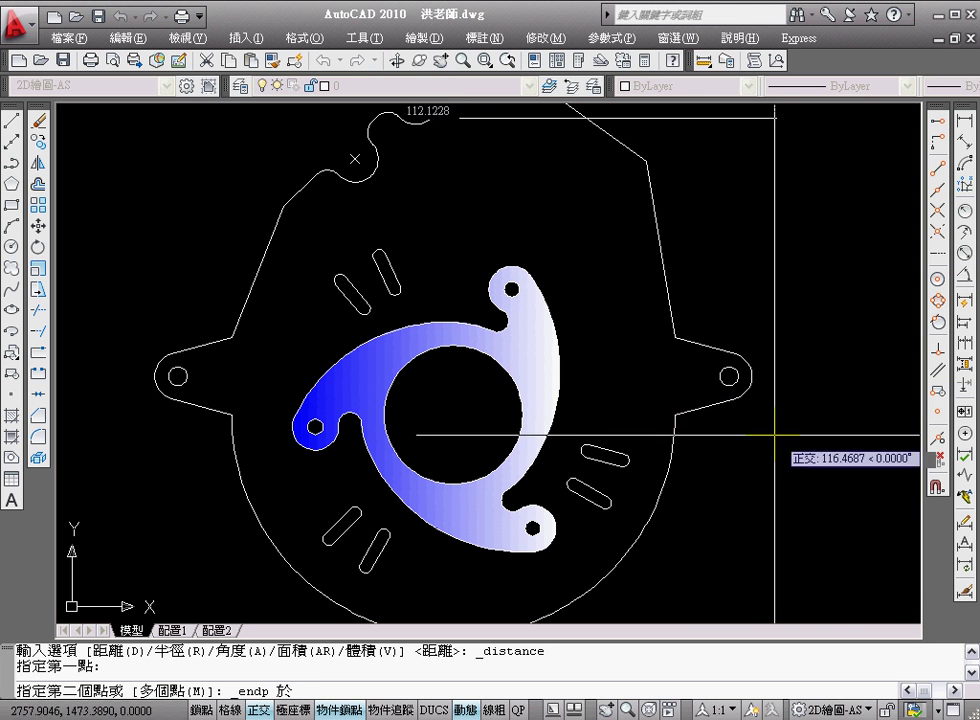
{"action": "left_click", "coordinate": [745, 398]}
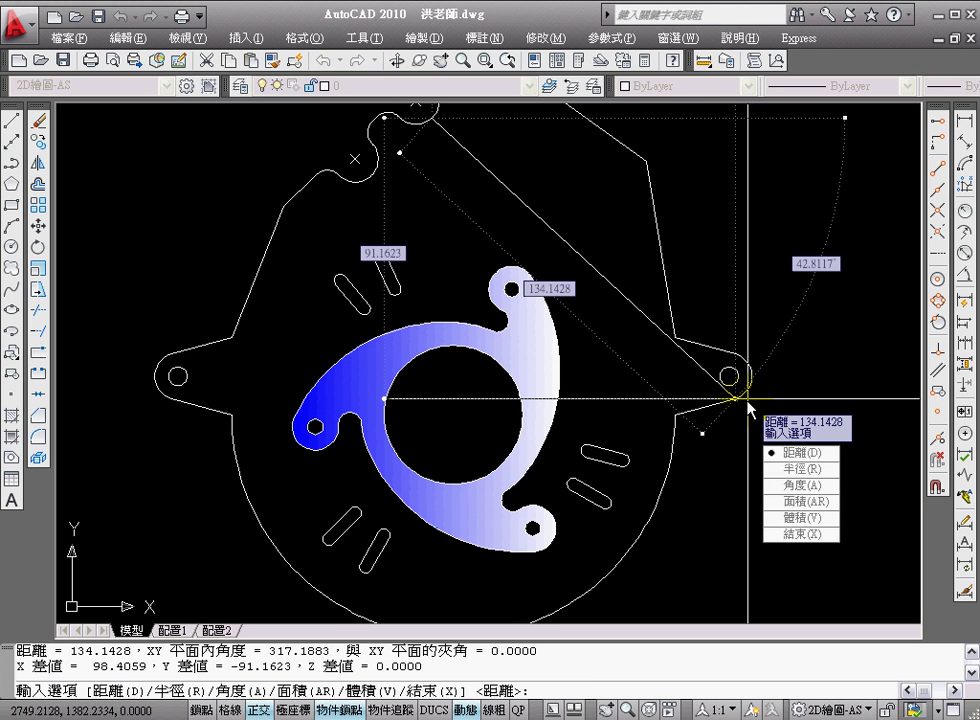
{"action": "key", "text": "Escape"}
{"action": "key", "text": "Escape"}
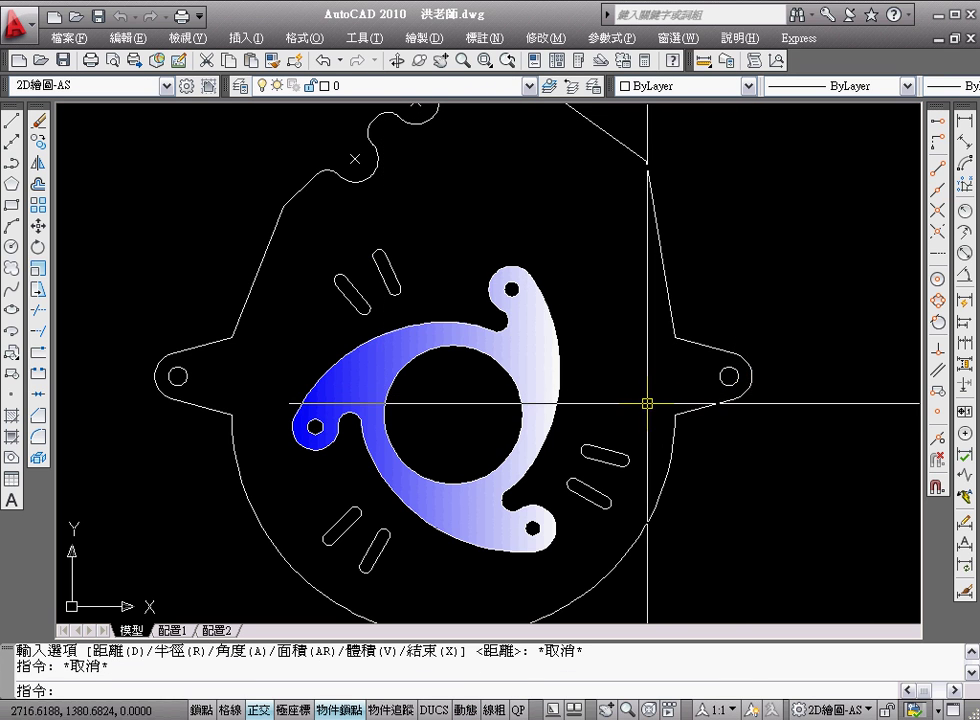
Draw a rectangle enclosing the whole part.
{"action": "scroll", "coordinate": [641, 406], "scroll_direction": "down", "scroll_amount": 3}
{"action": "scroll", "coordinate": [630, 412], "scroll_direction": "down", "scroll_amount": 2}
{"action": "scroll", "coordinate": [600, 398], "scroll_direction": "up", "scroll_amount": 1}
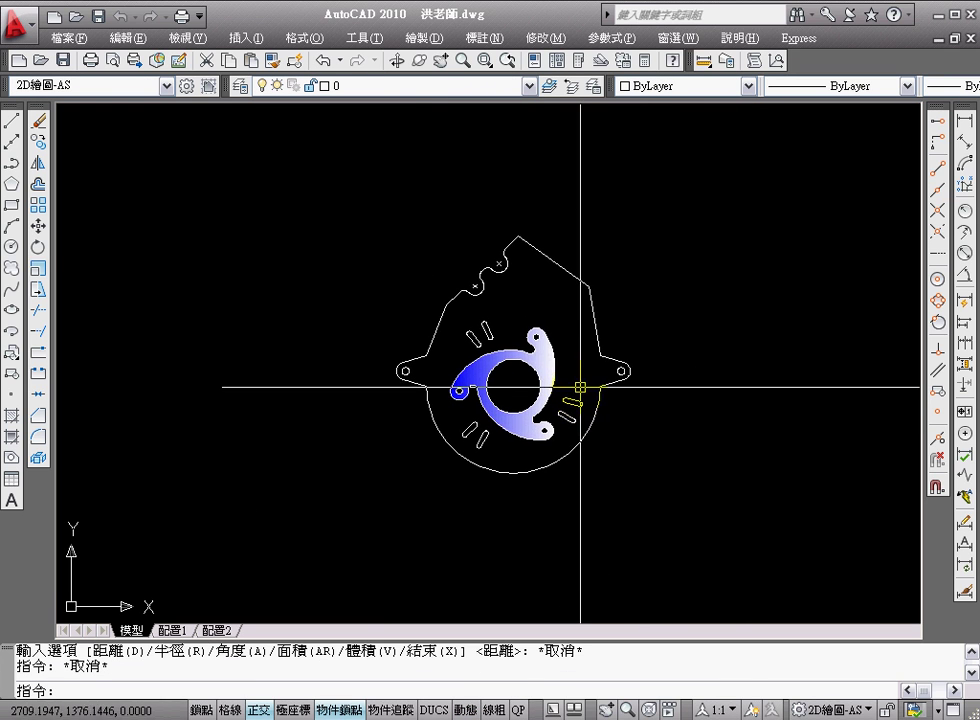
{"action": "left_click", "coordinate": [12, 204]}
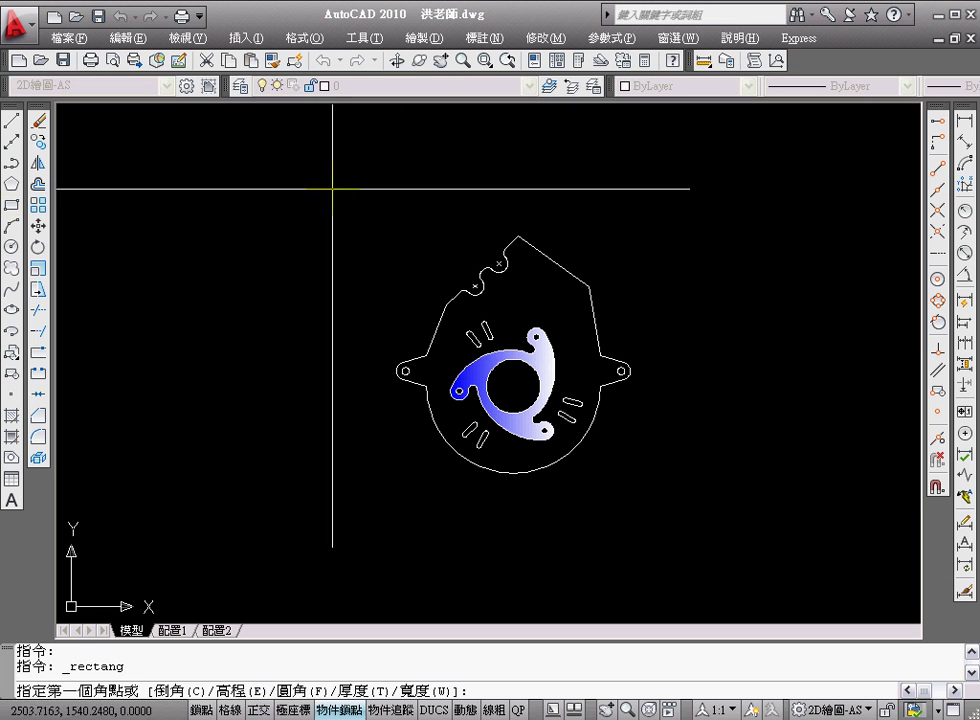
{"action": "left_click", "coordinate": [325, 192]}
{"action": "left_click", "coordinate": [700, 514]}
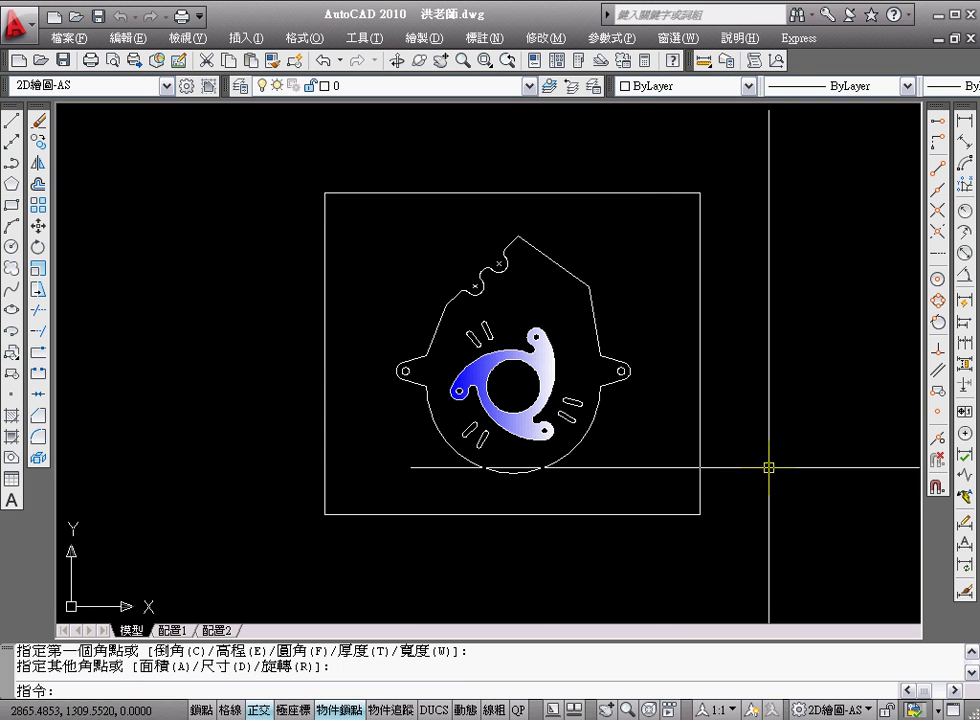
{"action": "type", "text": "bo"}
Create boundary polylines by picking a point inside the rectangle, outside the part.
{"action": "key", "text": "Return"}
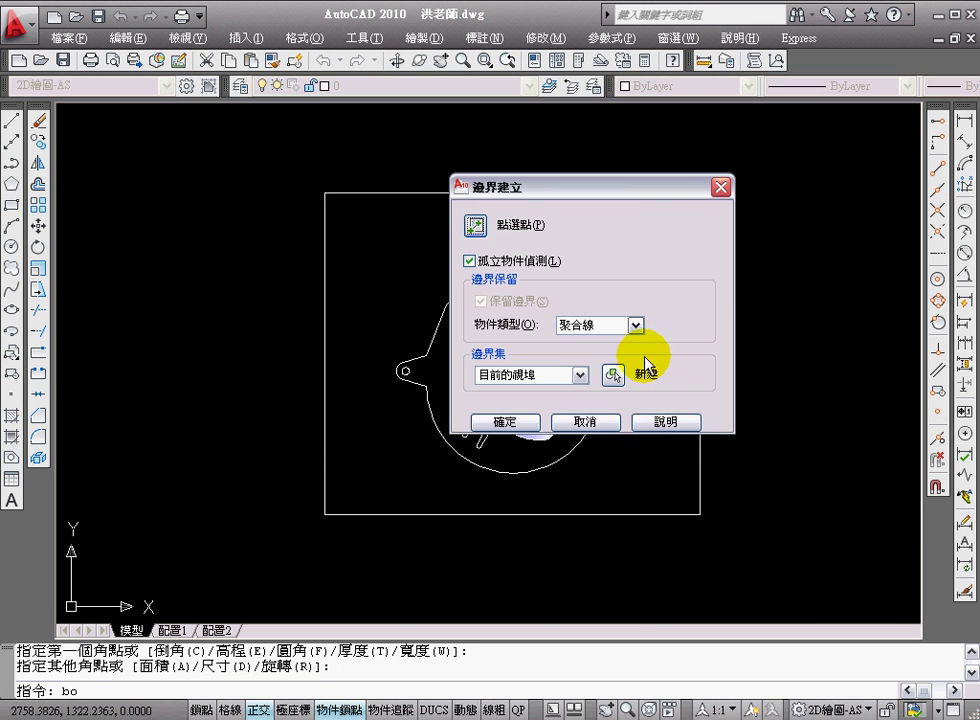
{"action": "left_click", "coordinate": [468, 219]}
{"action": "left_click", "coordinate": [654, 339]}
{"action": "key", "text": "Return"}
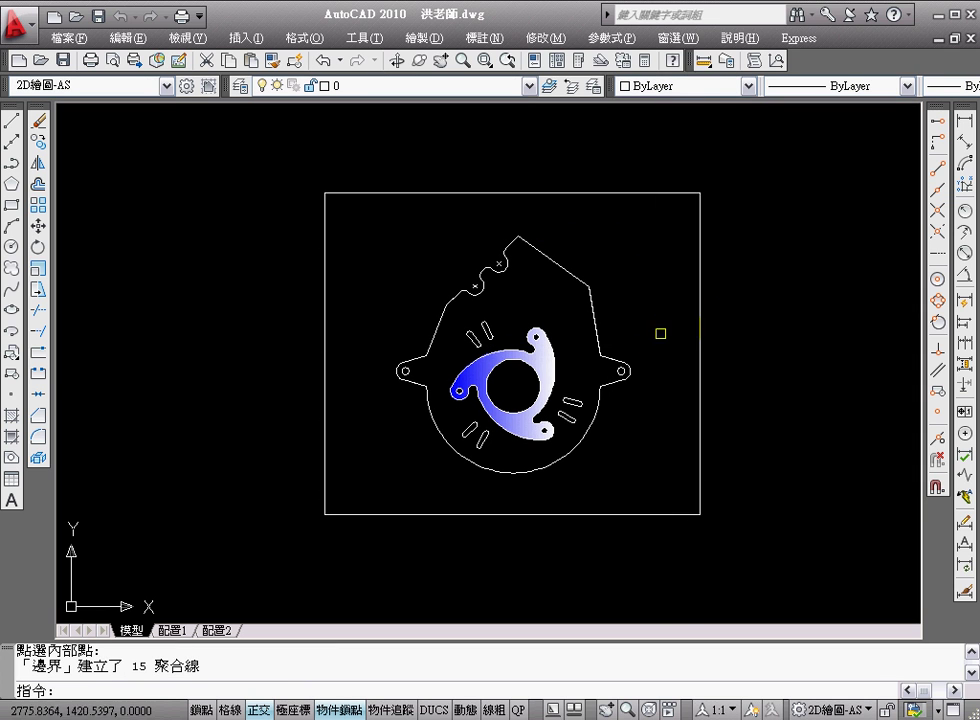
{"action": "left_click_drag", "start_coordinate": [704, 61], "coordinate": [710, 150]}
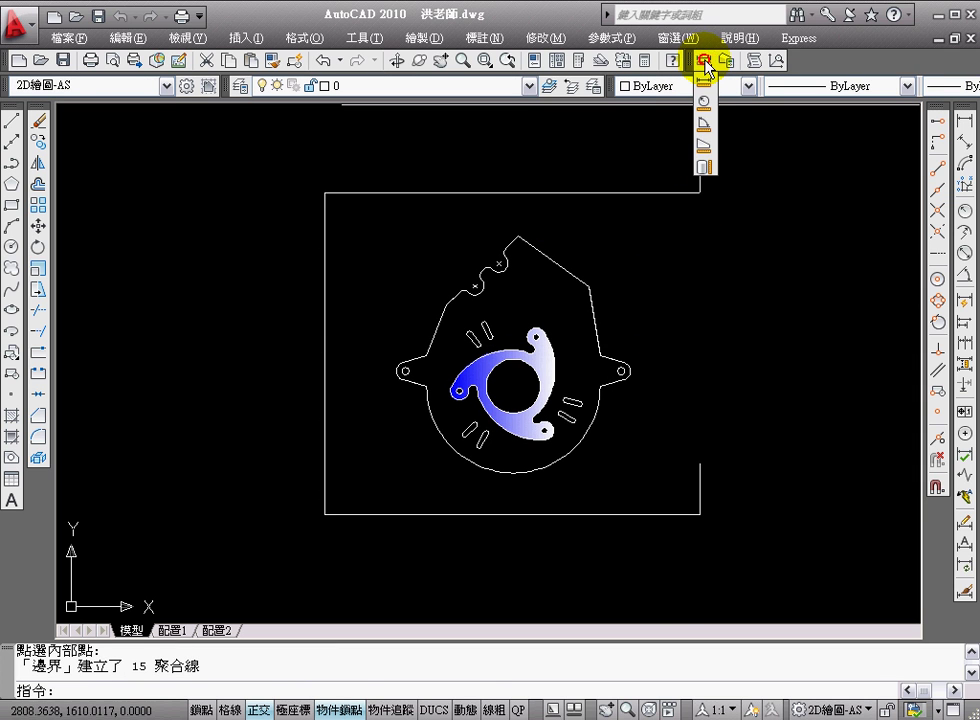
{"action": "left_click", "coordinate": [710, 150]}
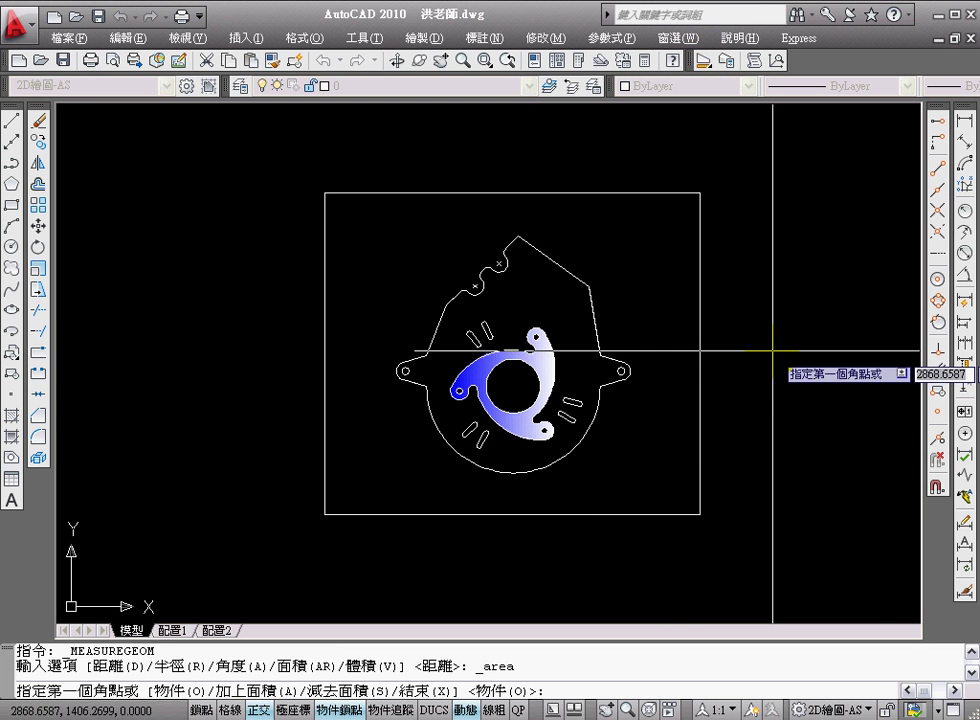
Measure the part outline as an object: area 21705.8414, perimeter 632.5604.
{"action": "type", "text": "o"}
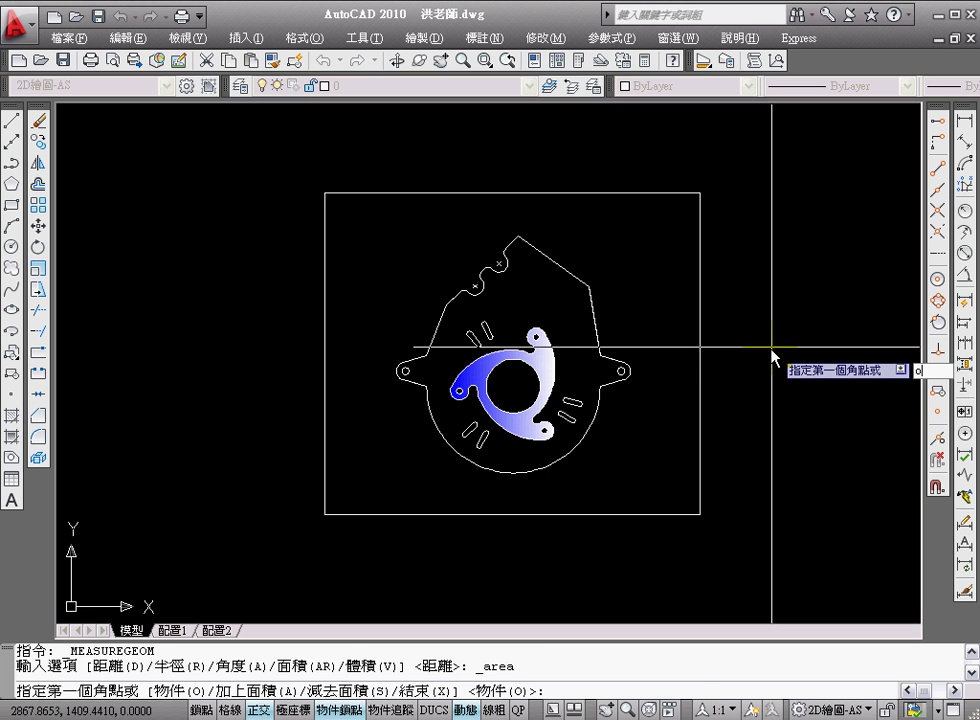
{"action": "key", "text": "Return"}
{"action": "left_click", "coordinate": [569, 272]}
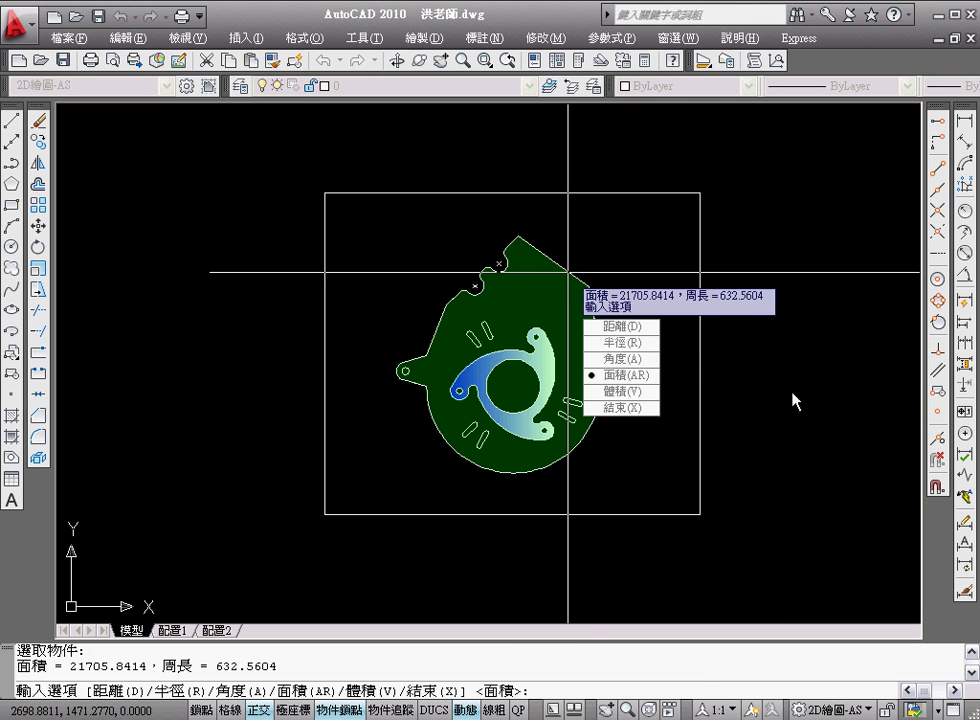